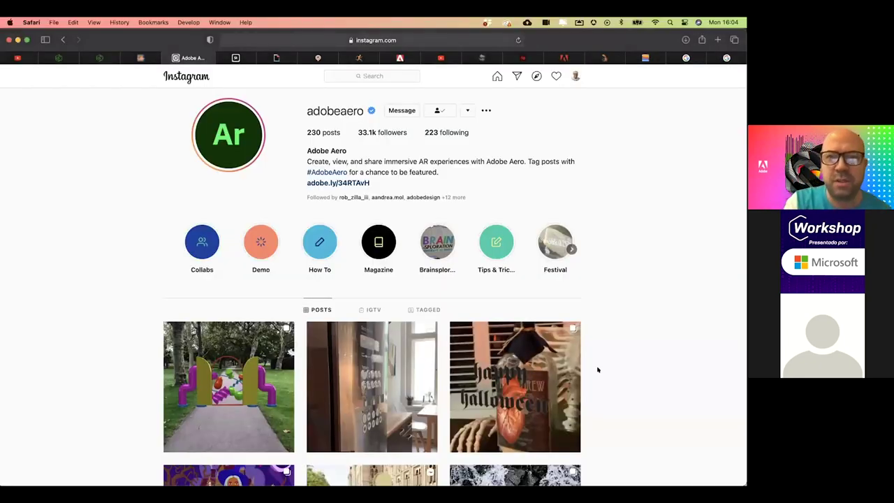
Look over the adobeaero Instagram profile and switch to Adobe Dimension.
scroll(597, 370, down, 3)
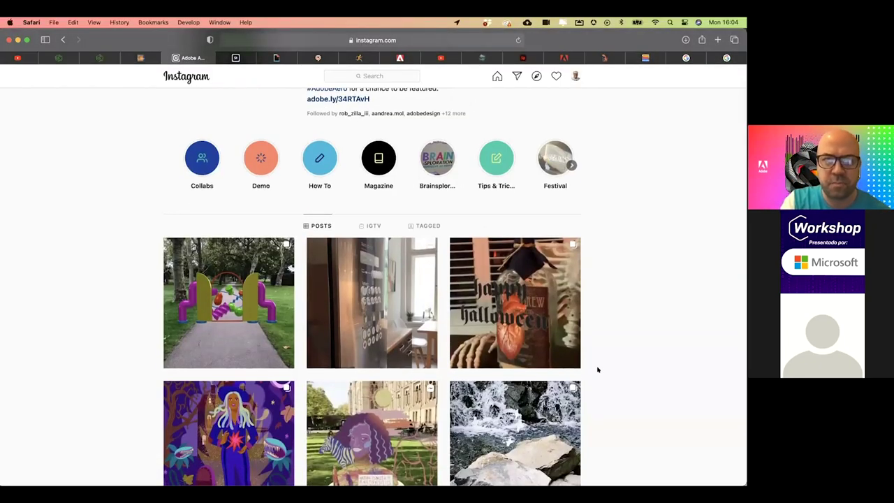
scroll(597, 370, up, 2)
mouse_move(279, 479)
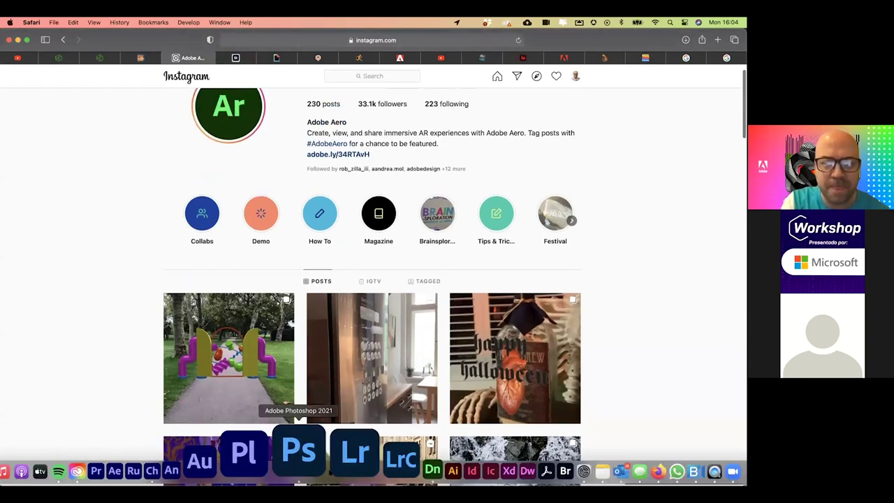
click(355, 457)
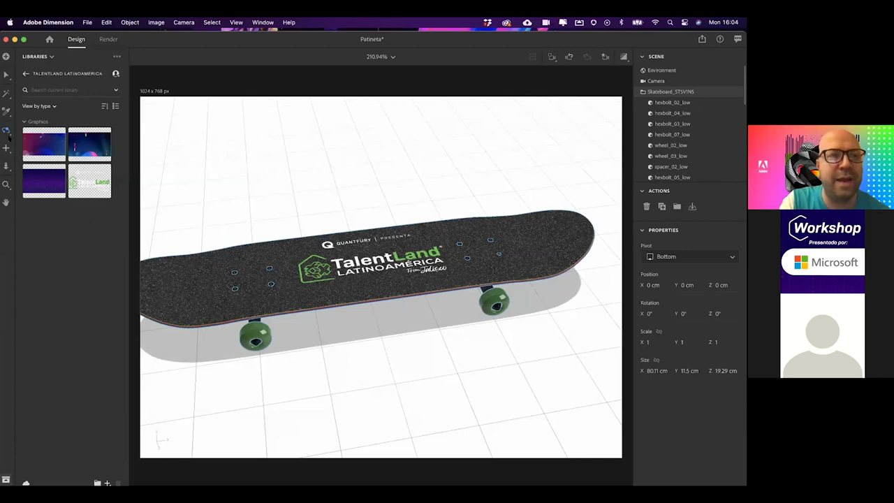
drag(426, 320, 438, 293)
drag(419, 390, 431, 353)
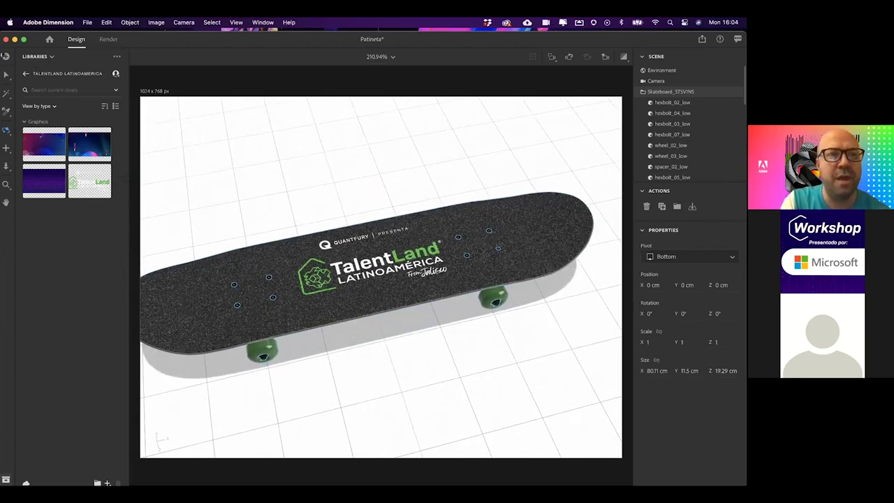
click(6, 56)
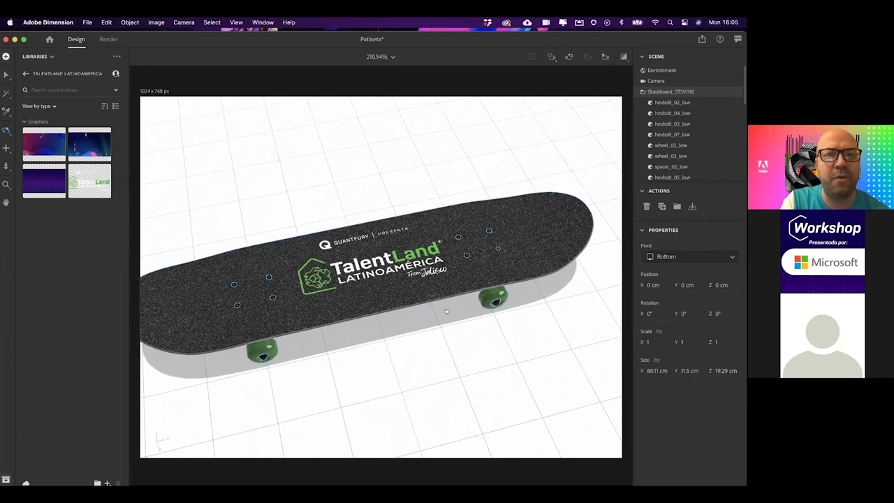
click(227, 166)
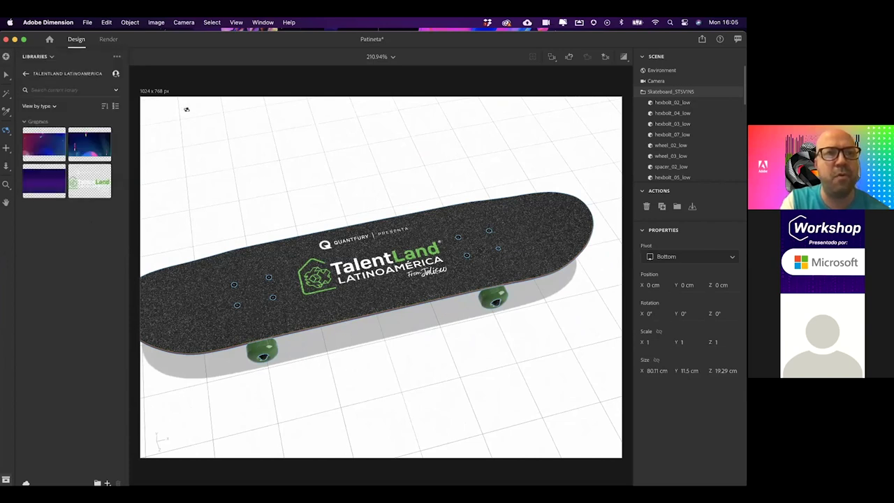
Create a new blank document, discarding the unsaved changes to Patineta.dn.
click(48, 39)
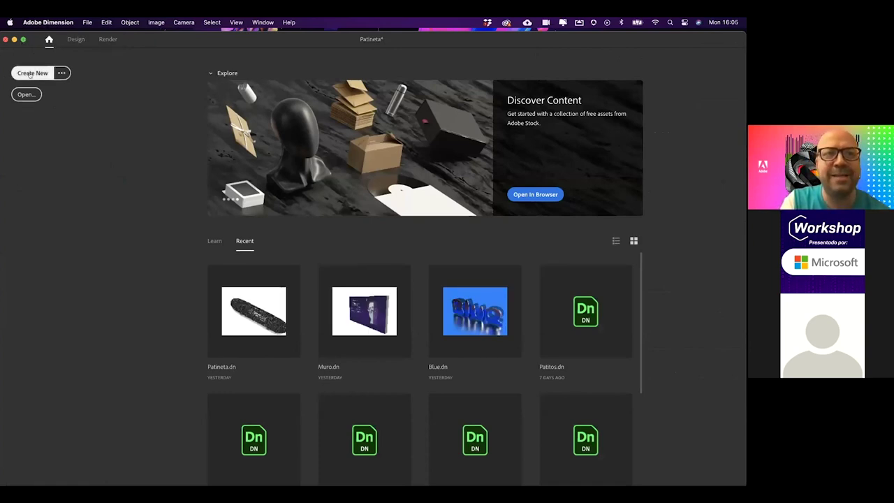
key(super+n)
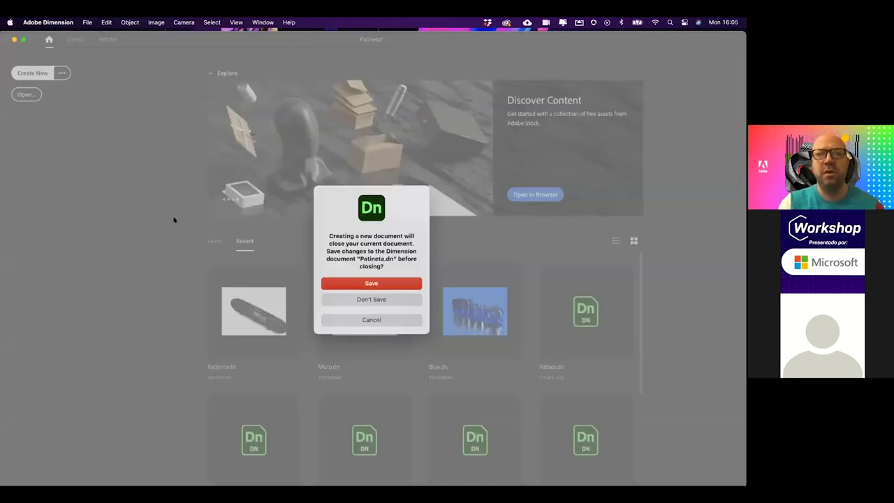
click(372, 299)
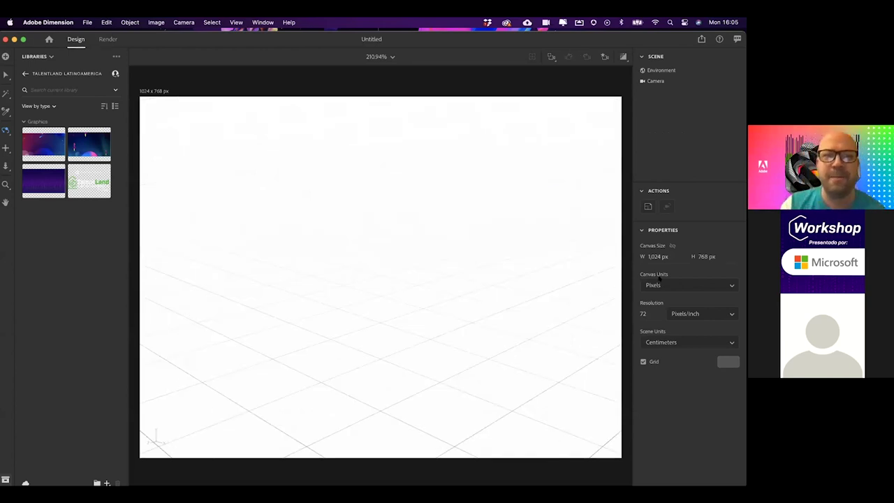
Show the starter assets filtered to models only and clear the leftover "concre" search to browse the available shapes.
click(48, 57)
click(46, 72)
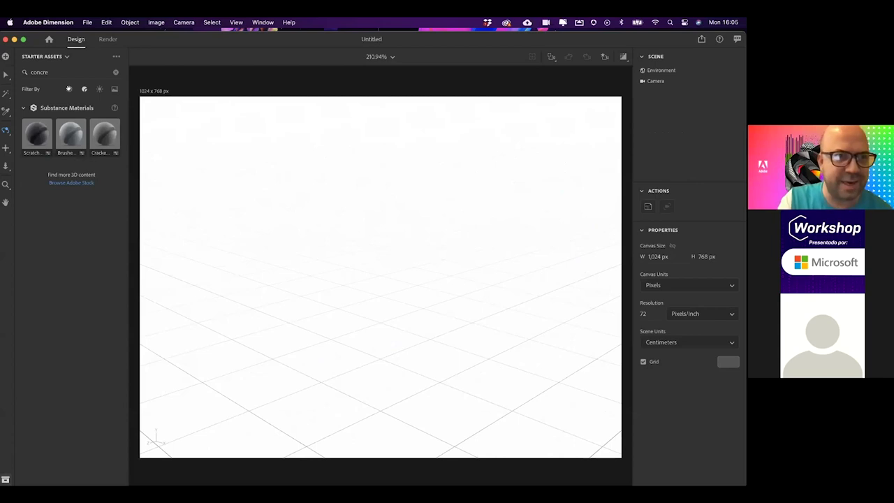
click(69, 89)
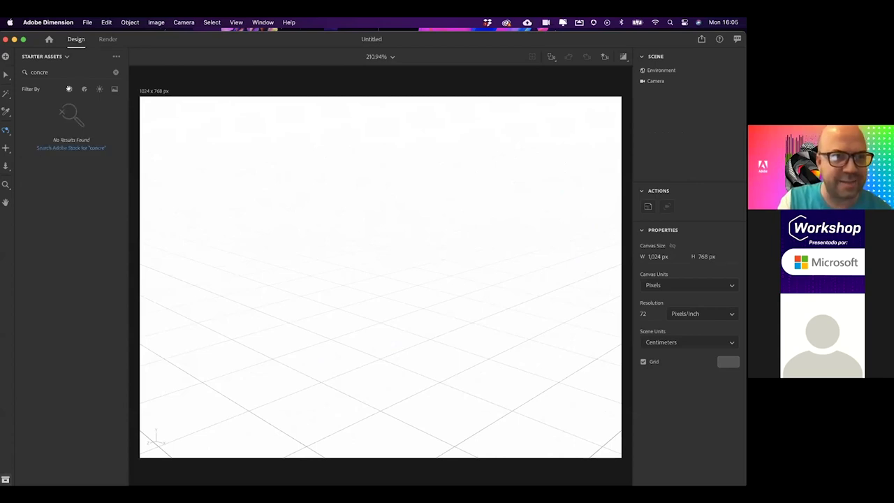
click(113, 72)
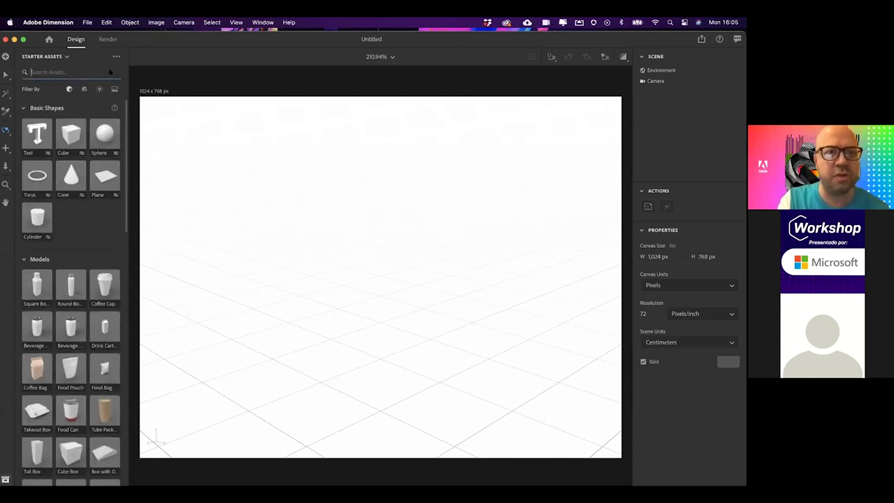
scroll(64, 158, down, 20)
scroll(70, 279, up, 20)
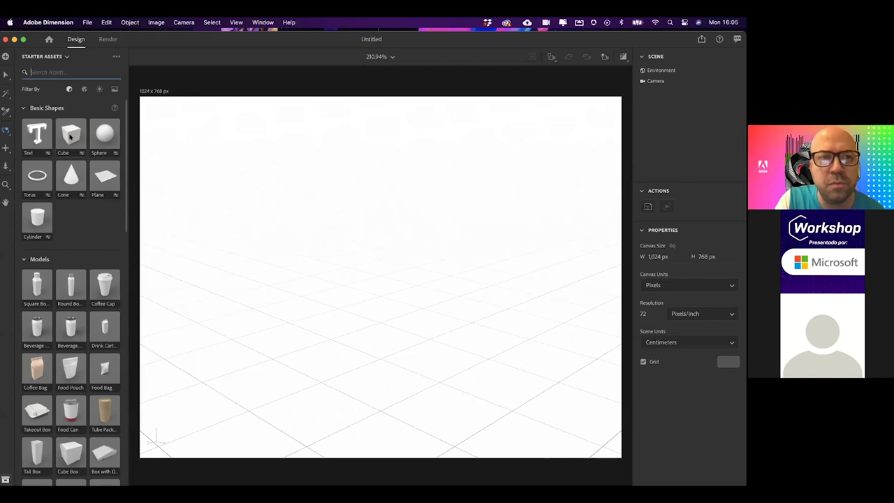
Add a basic cube to the scene and set its width to 355 cm.
click(70, 137)
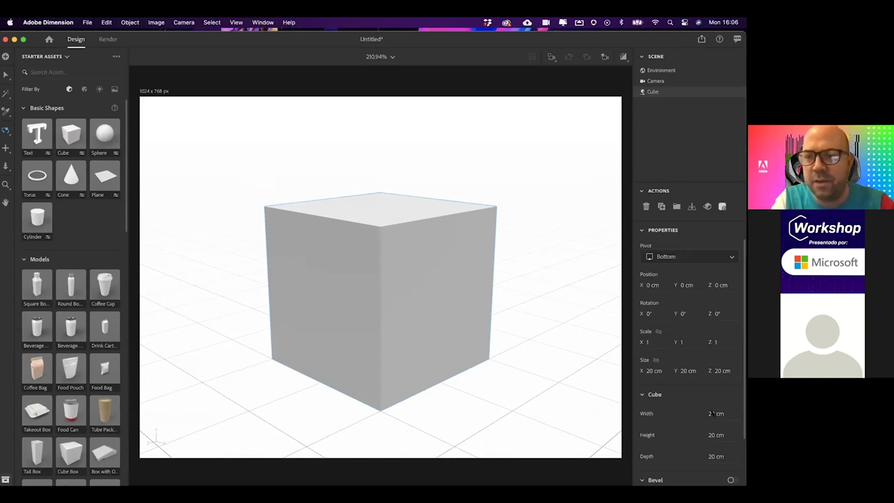
click(714, 413)
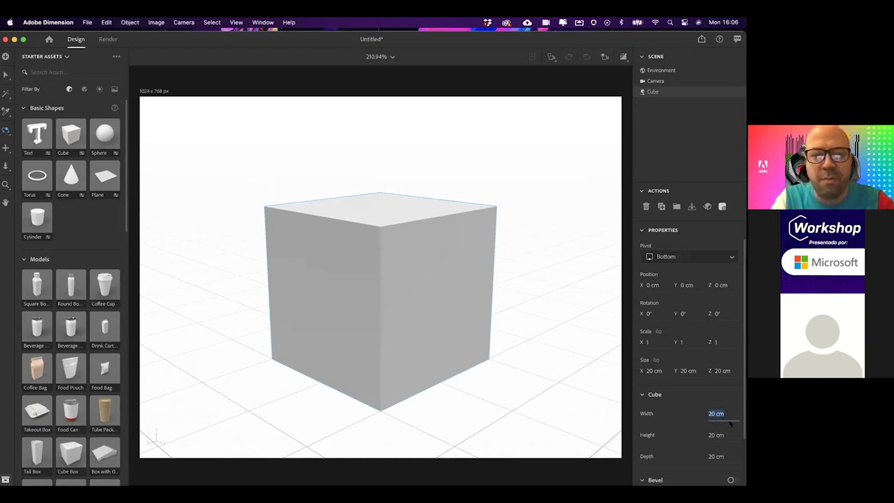
text(2)
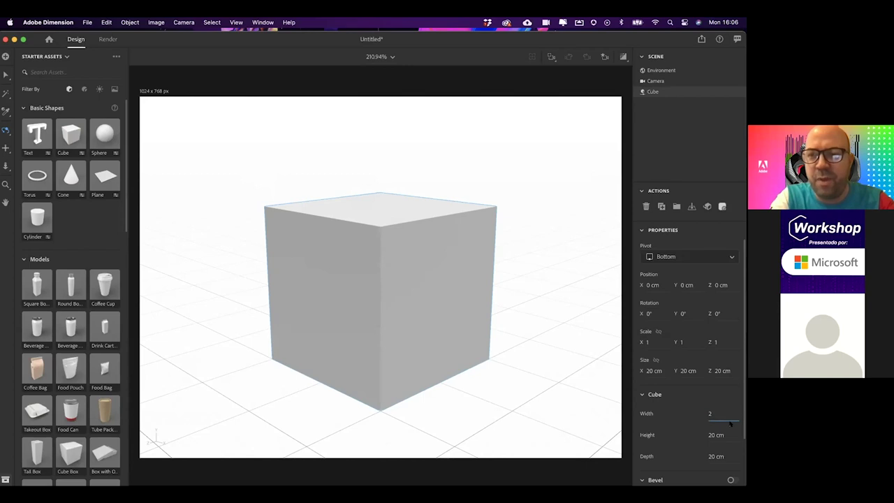
key(BackSpace)
text(355)
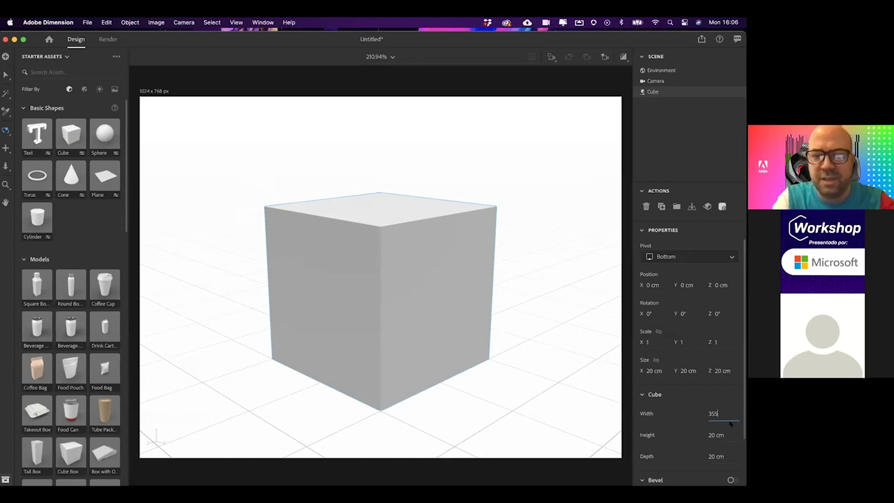
text(cm)
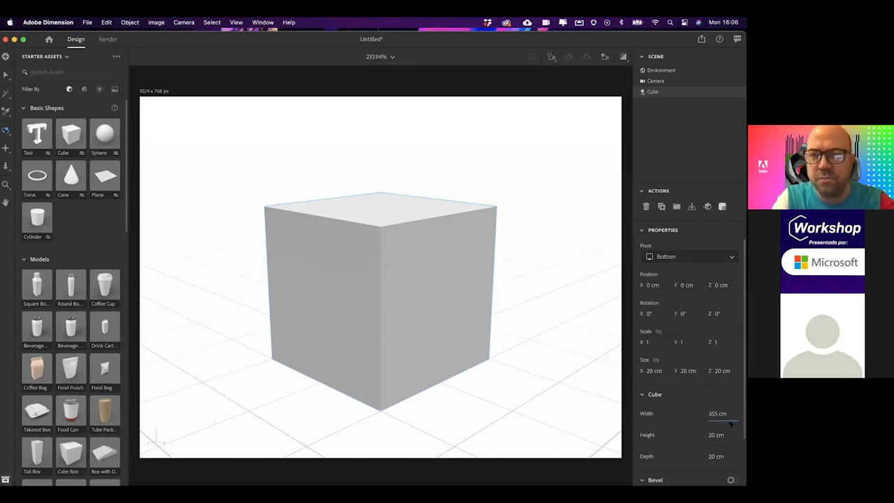
key(Return)
Set the cube's height to 200 cm to form a wall.
click(709, 434)
text(200)
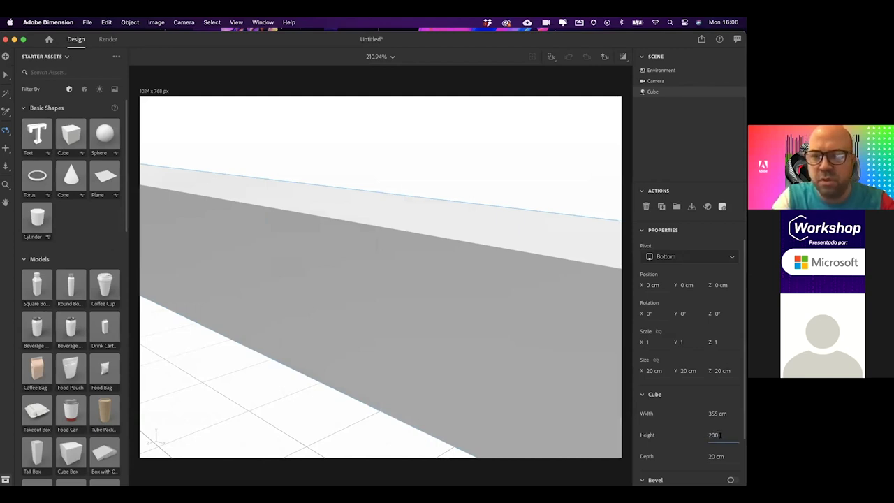
key(Return)
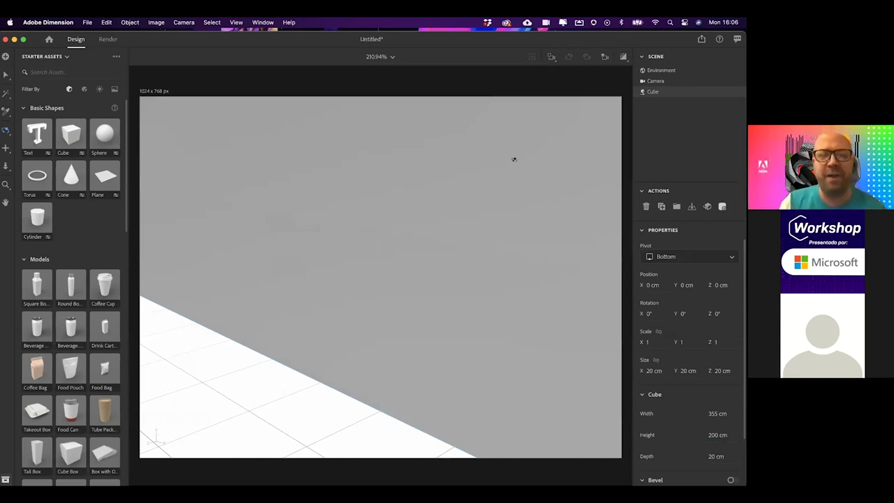
key(f)
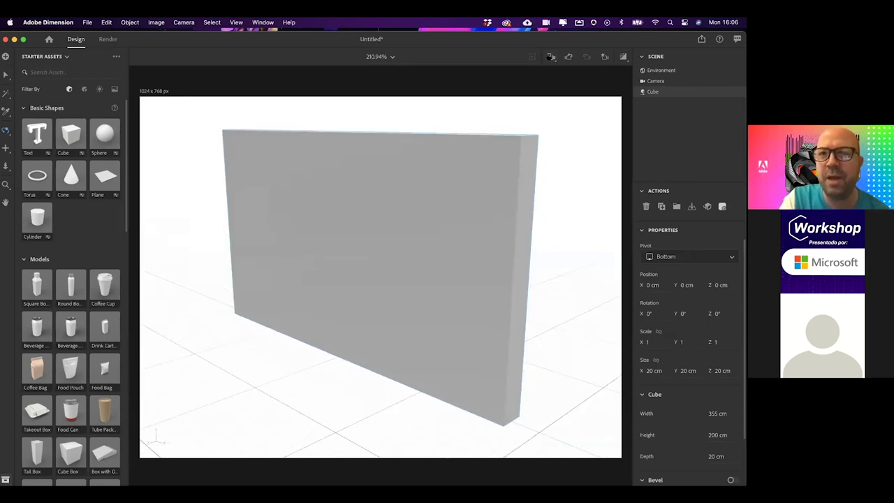
drag(542, 185, 412, 237)
drag(533, 221, 569, 188)
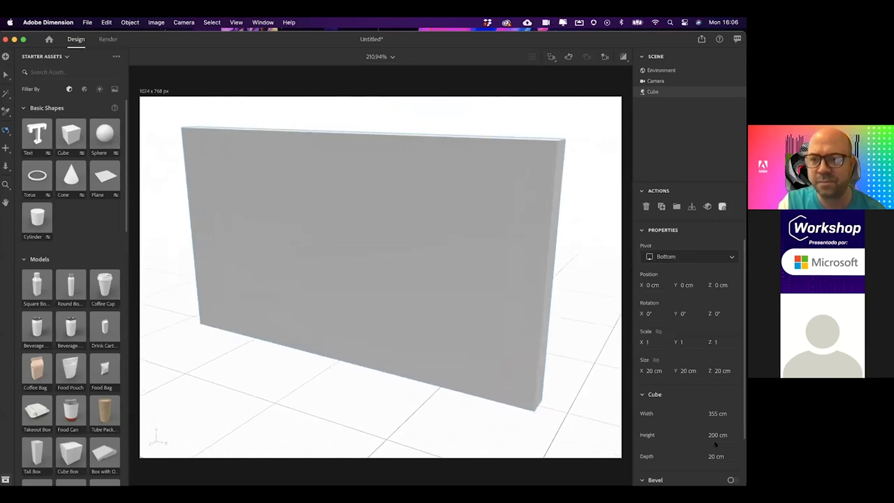
Turn on the bevel for the wall-shaped cube to round its edges.
scroll(715, 444, down, 1)
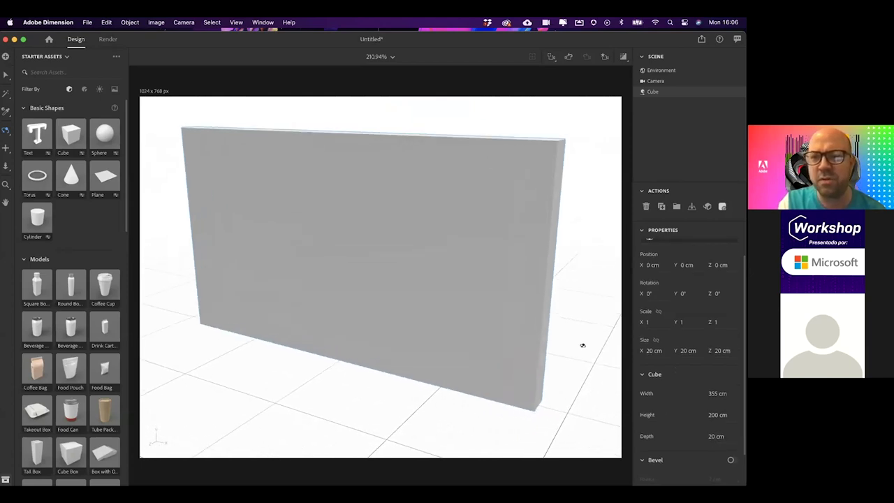
drag(533, 363, 514, 352)
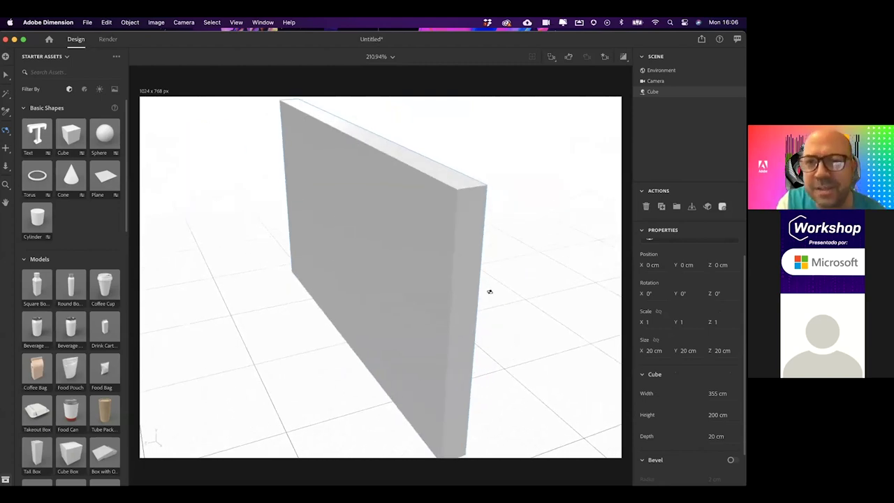
drag(387, 323, 471, 293)
scroll(712, 448, down, 2)
click(731, 419)
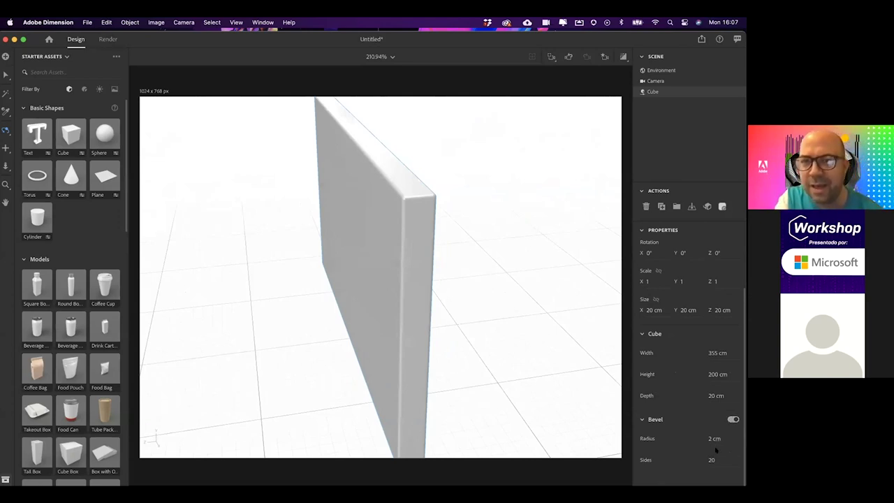
key(f)
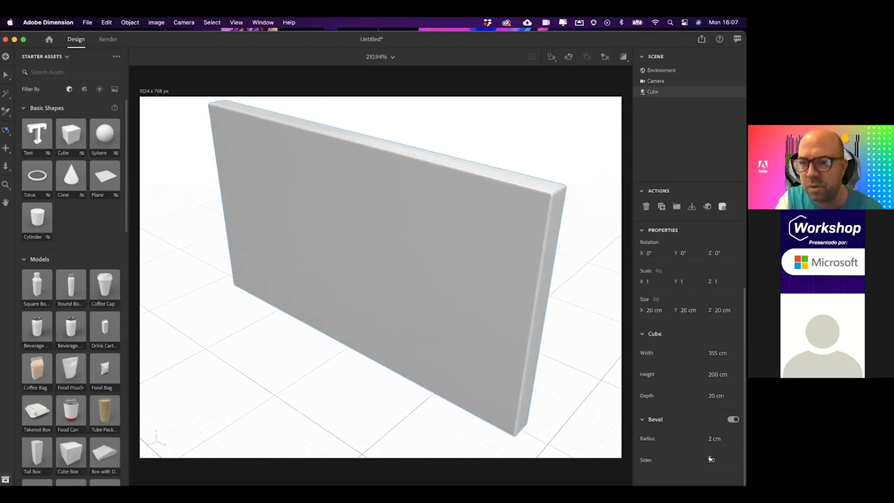
scroll(671, 426, up, 3)
scroll(671, 425, down, 3)
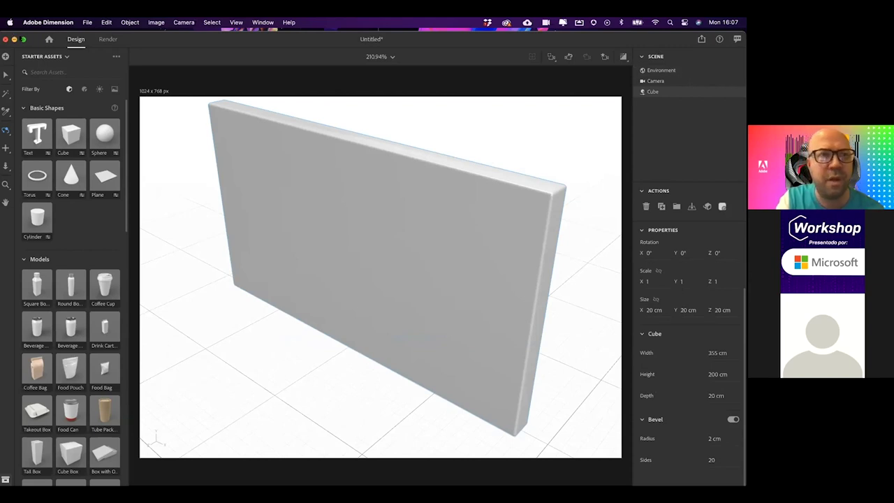
click(23, 39)
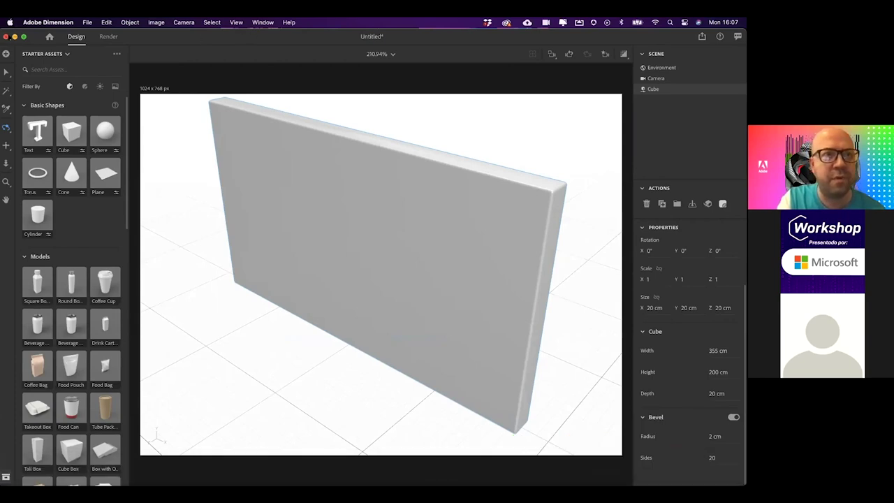
click(15, 36)
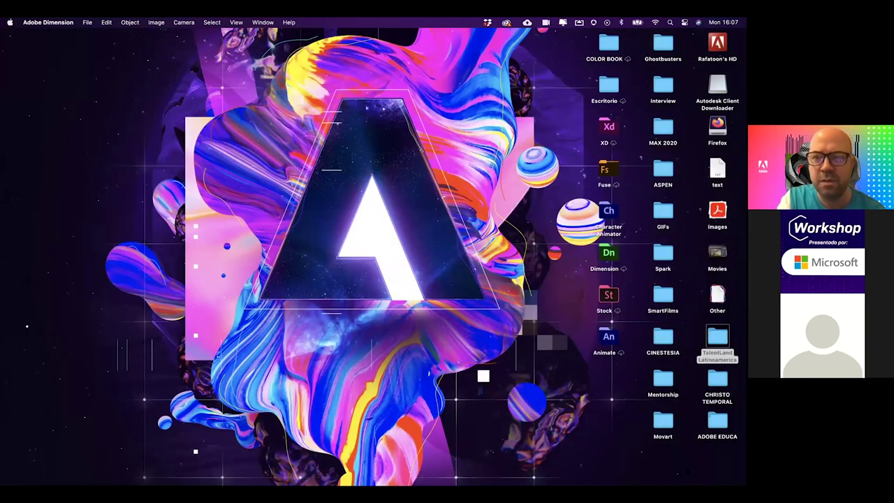
click(690, 453)
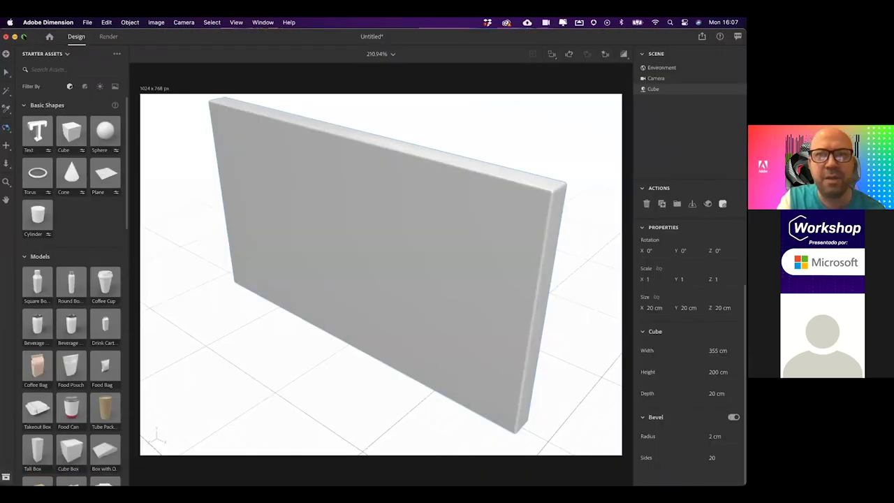
Make the program window slightly narrower and move it back so the whole workspace is on screen.
drag(159, 39, 81, 38)
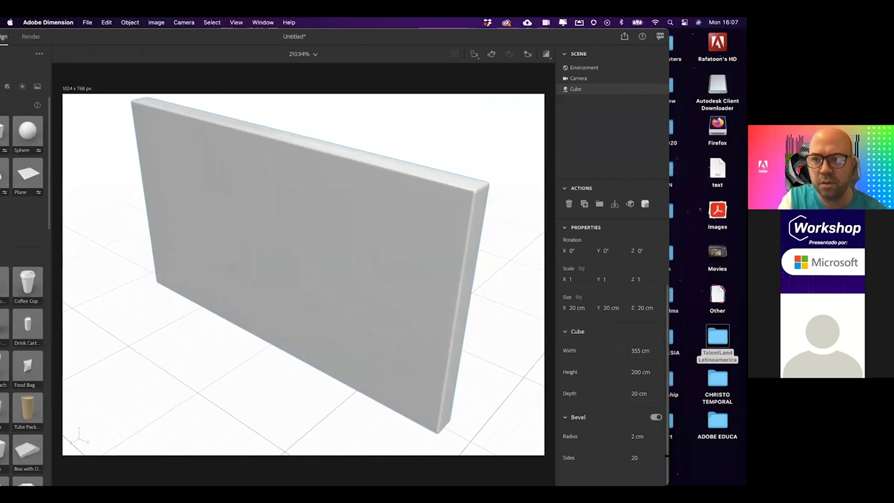
drag(667, 455, 654, 455)
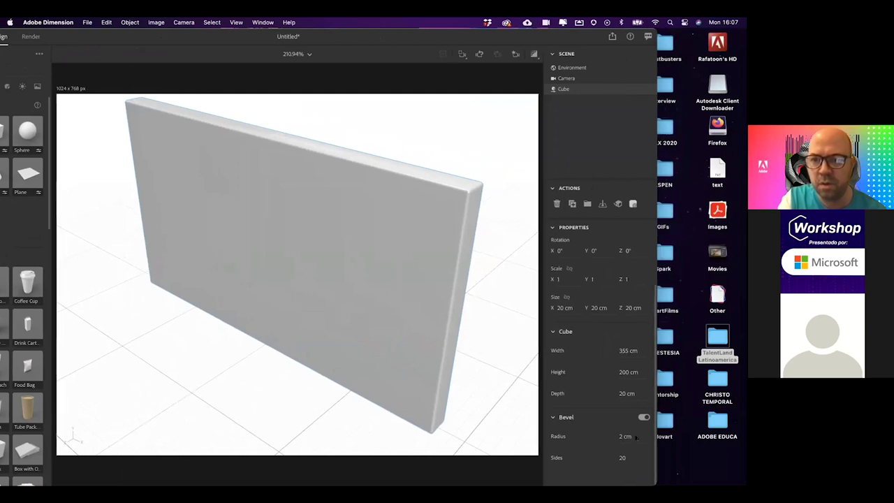
scroll(635, 440, up, 3)
scroll(635, 440, down, 3)
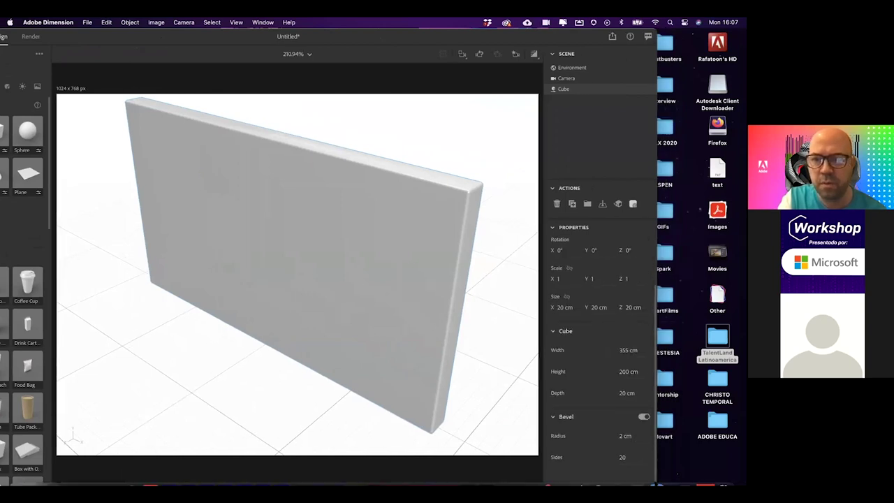
drag(137, 36, 203, 30)
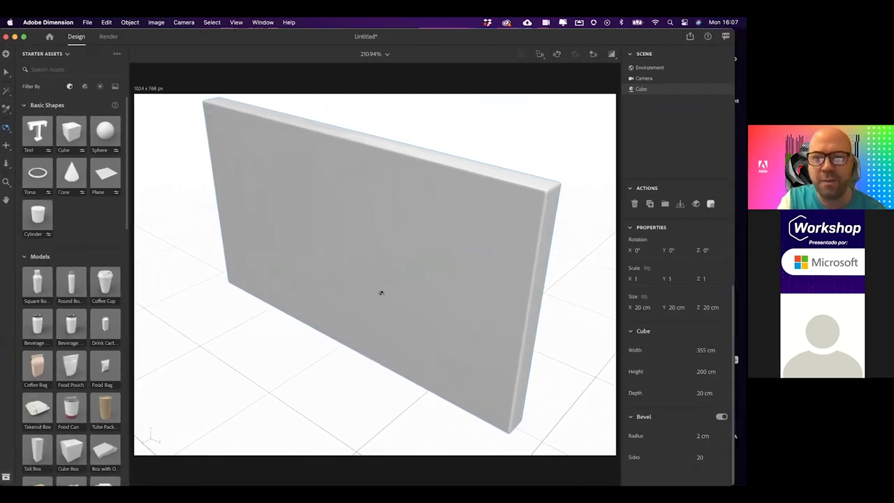
drag(385, 322, 385, 320)
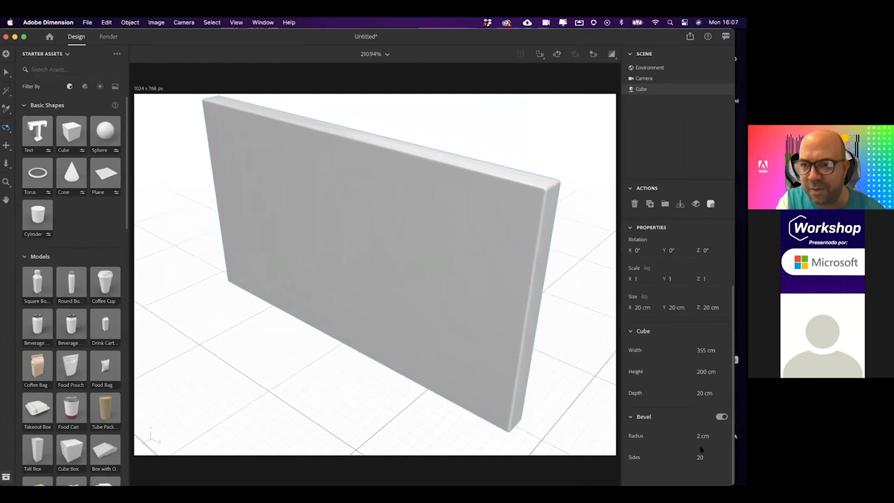
Turn off the bevel on the wall-shaped cube so its edges are sharp.
click(630, 416)
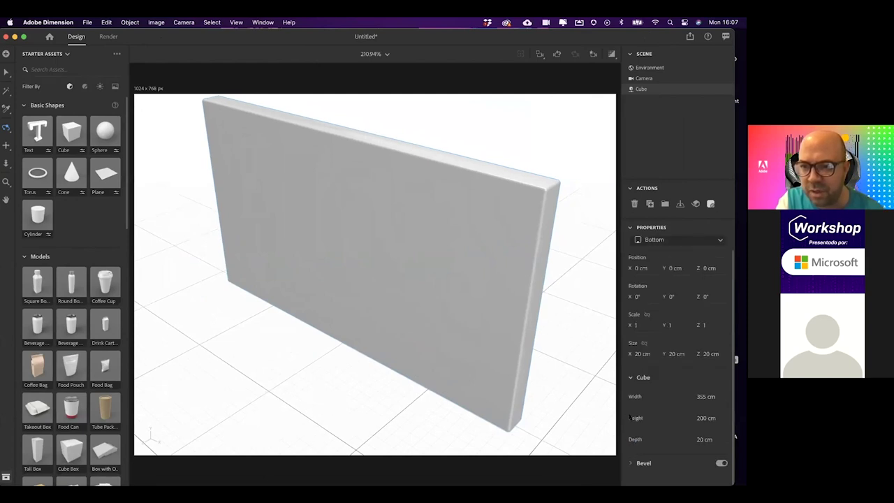
click(683, 463)
scroll(687, 461, down, 2)
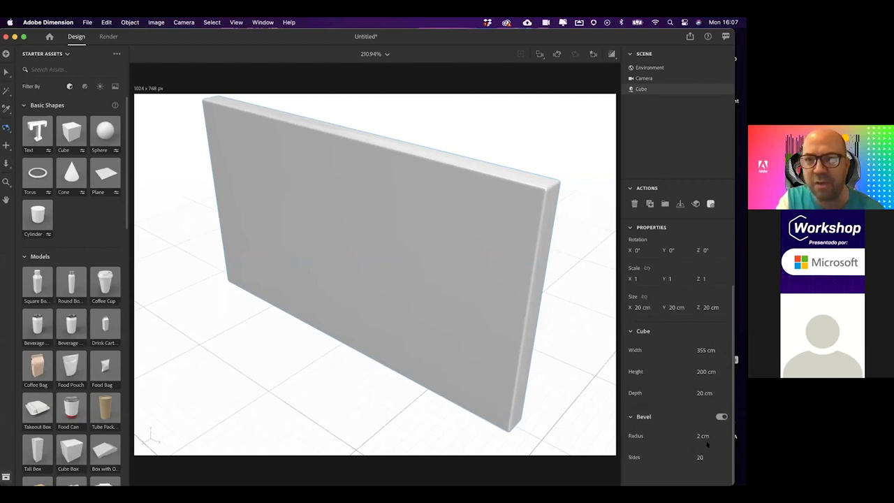
click(721, 416)
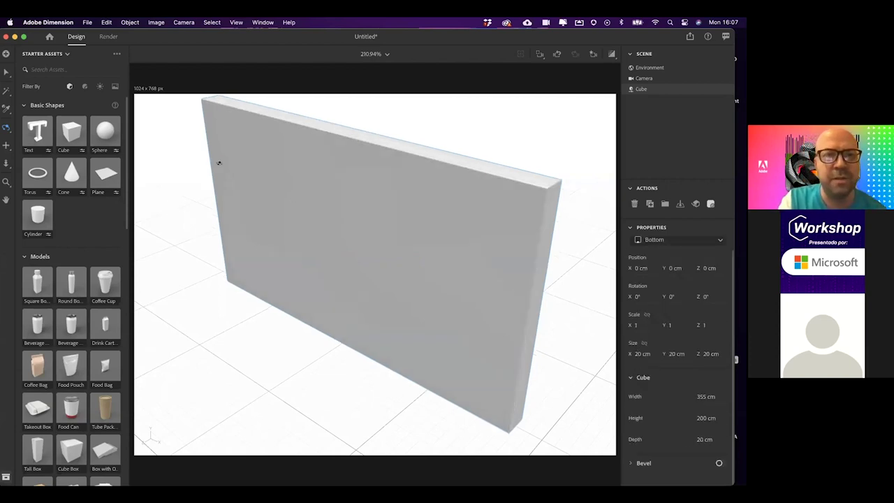
key(v)
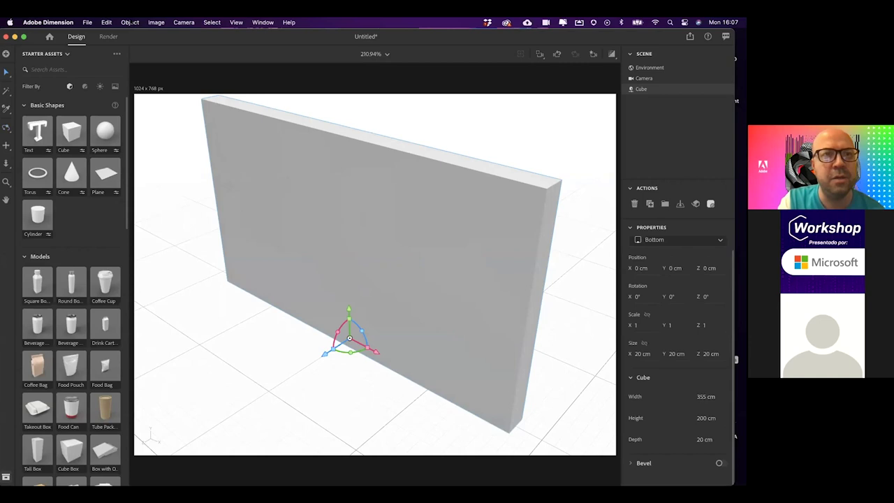
click(129, 22)
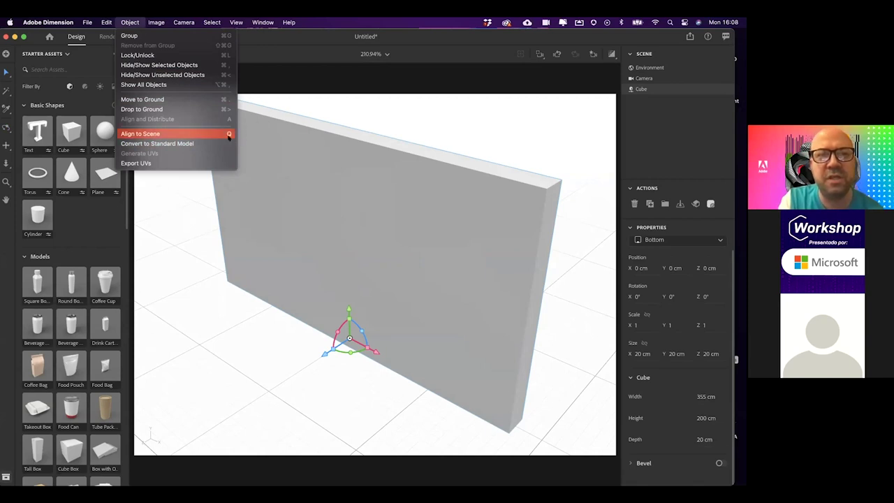
click(342, 113)
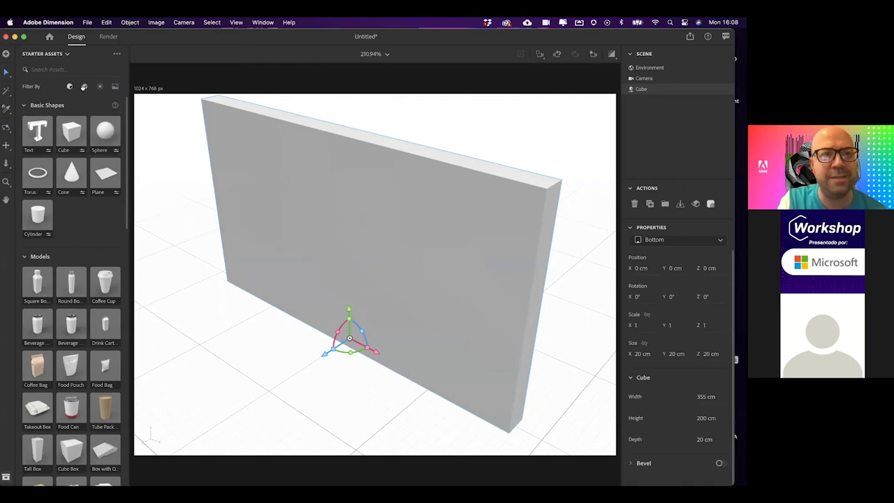
Search the starter materials for "concre" and apply the Cracked Concrete material to the wall.
click(84, 86)
click(66, 70)
text(co)
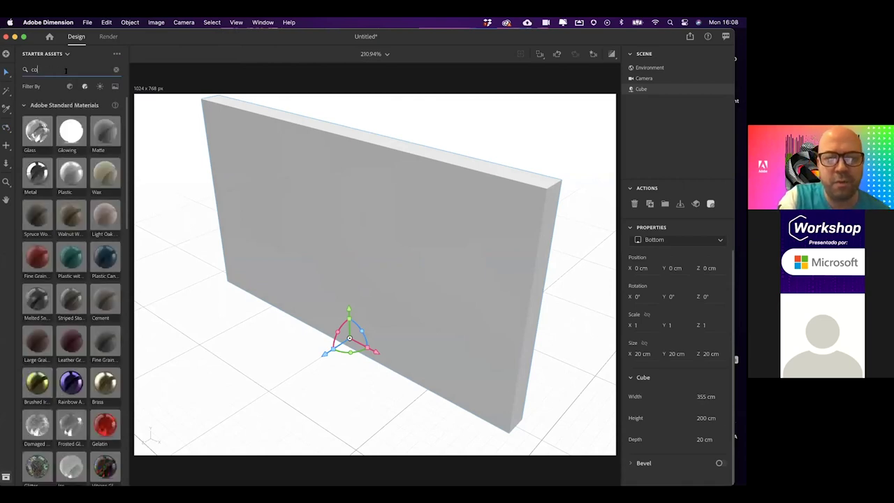
text(ncre)
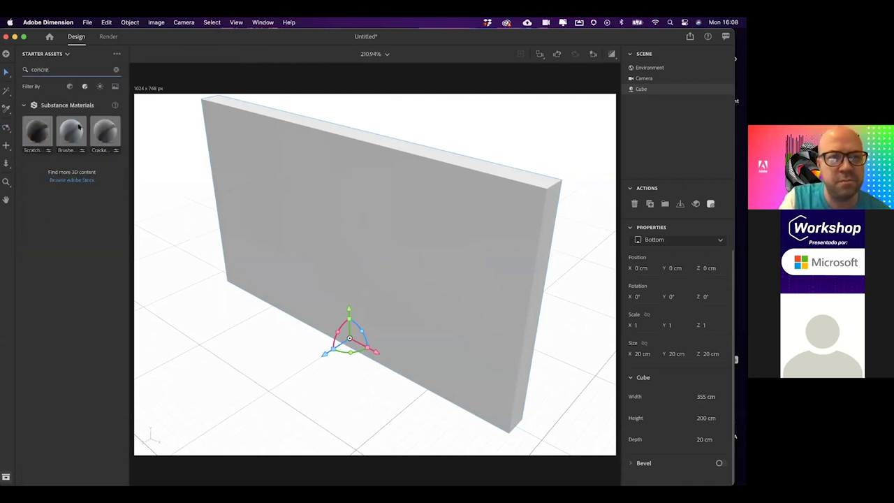
click(104, 130)
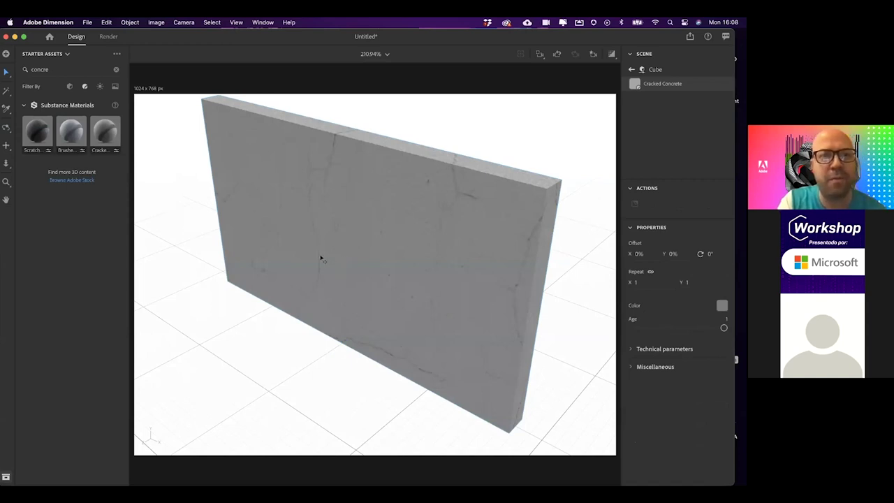
Open the TalentLand Latinoamerica library and try to place its logo graphic on the front of the wall.
click(61, 53)
click(52, 84)
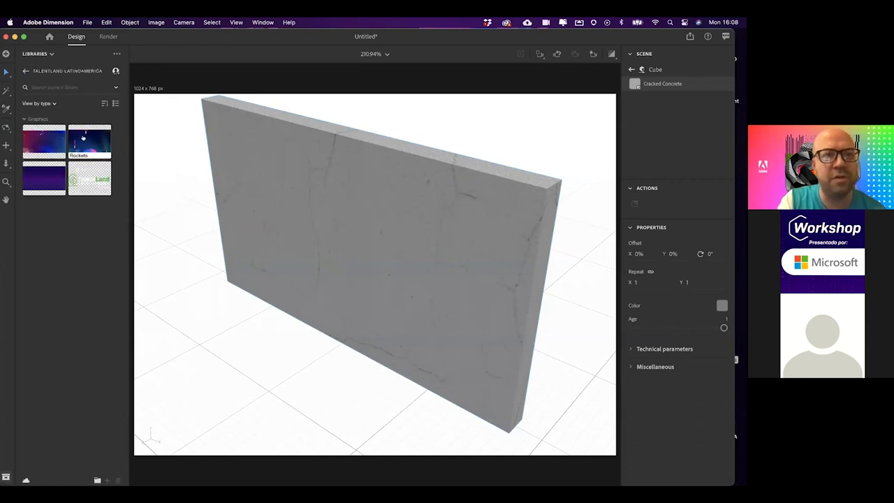
drag(90, 175, 379, 209)
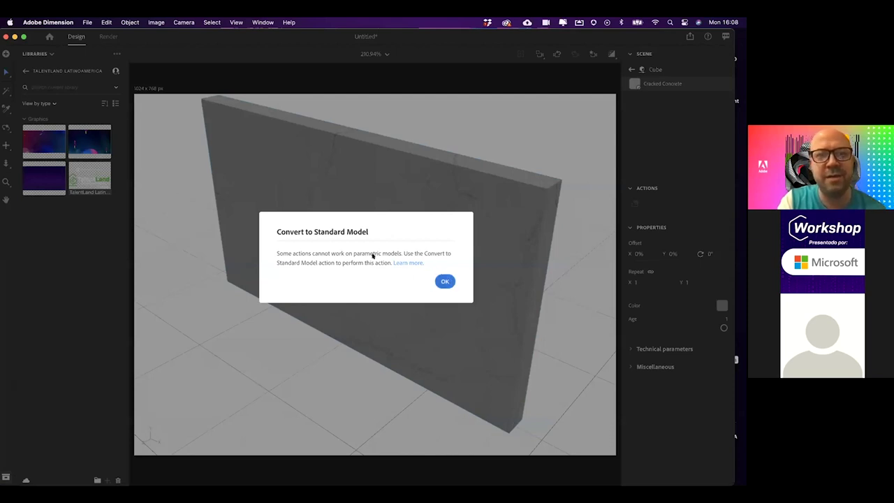
click(445, 282)
Convert the wall cube from a parametric shape to a standard model.
click(387, 224)
click(129, 22)
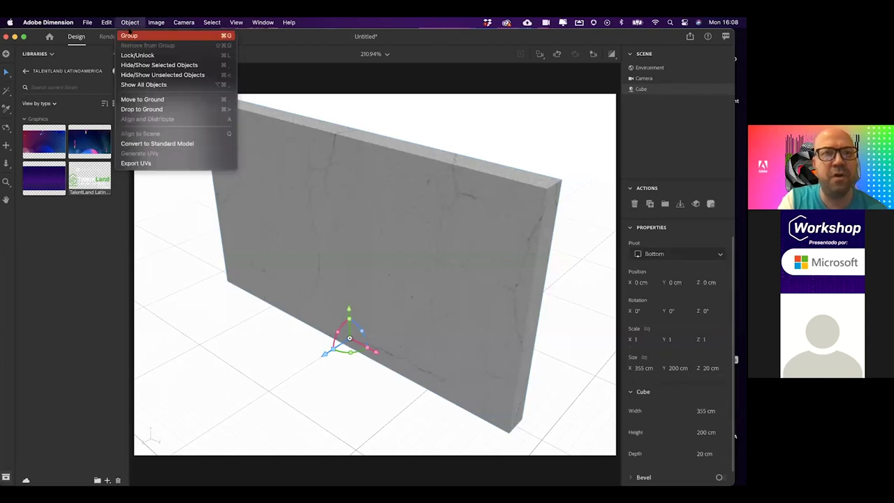
click(150, 142)
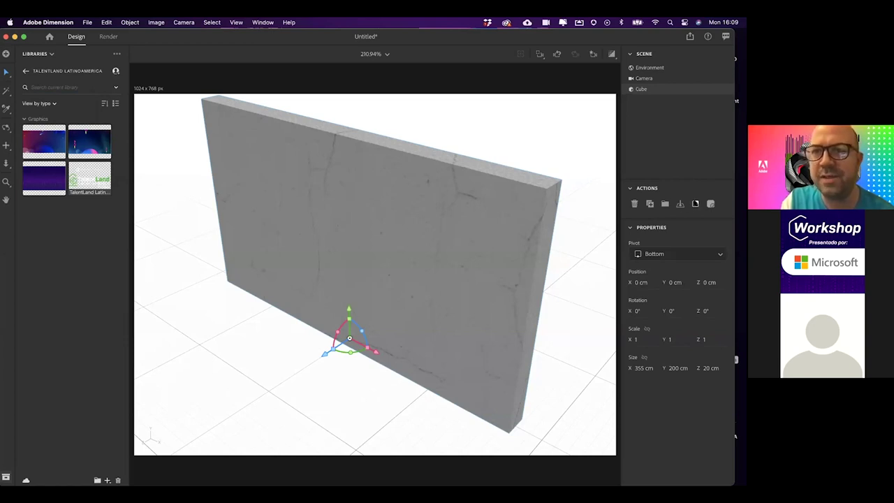
Place the image tl-lat-2020-banner-rs-004.jpg as a graphic on the wall's front face.
click(694, 203)
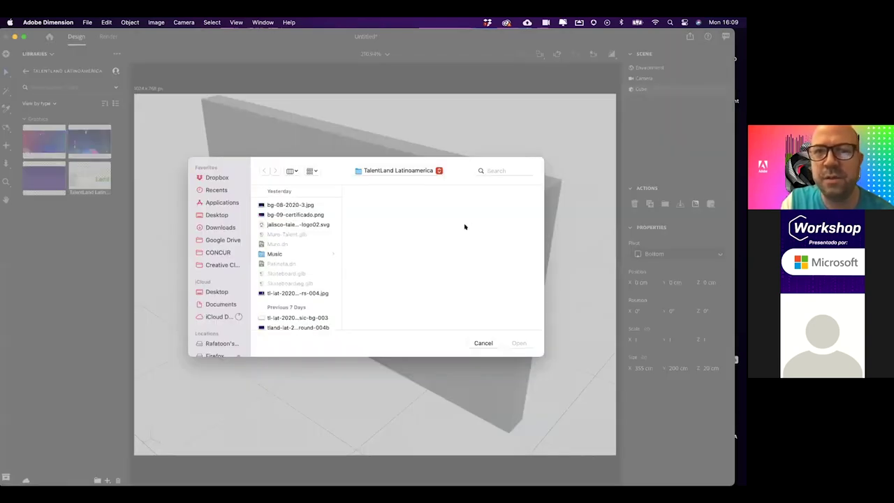
click(291, 204)
key(Down)
key(Down)
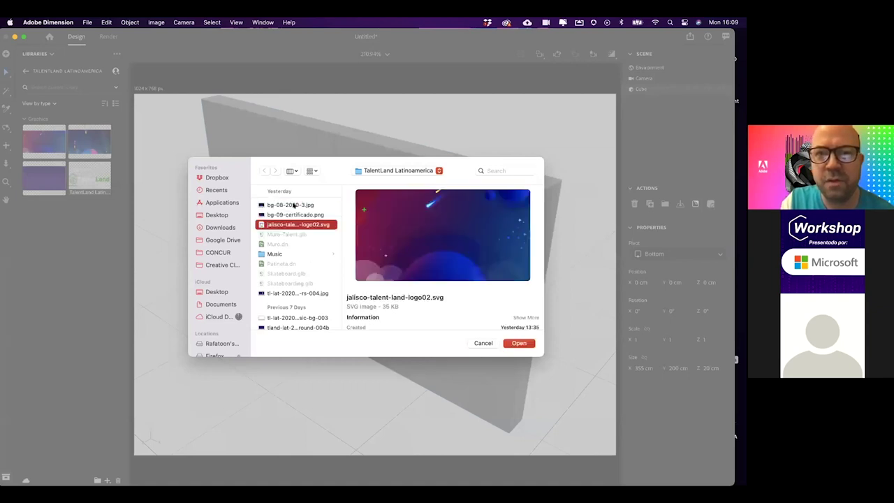
key(Down)
key(Down)
key(Down)
key(Up)
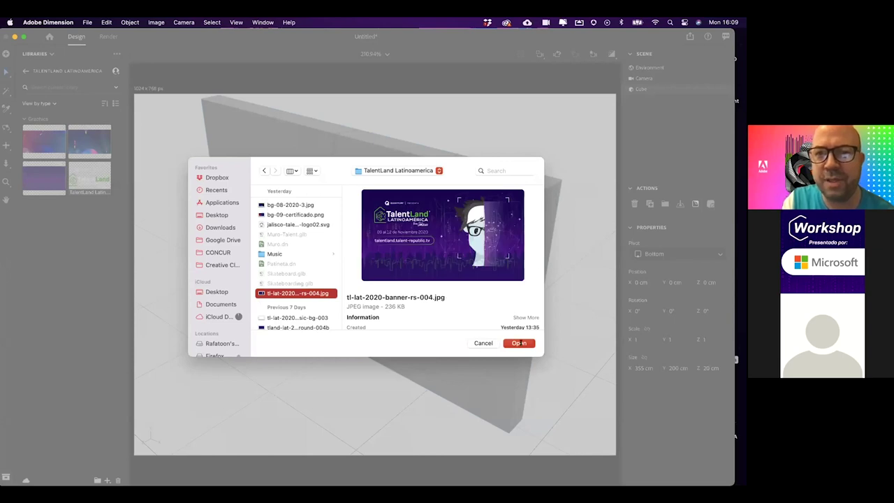
click(519, 343)
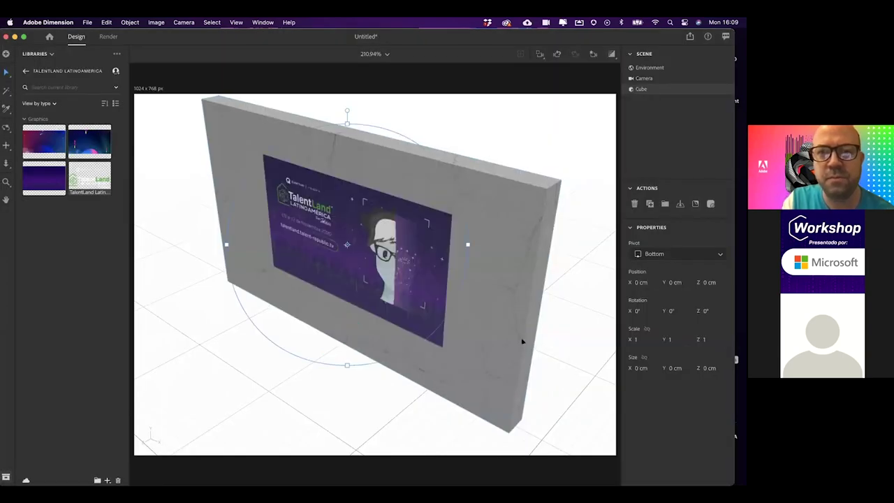
Scale the banner graphic to about 356.3% and reposition it so it covers the wall's whole front face.
drag(468, 245, 541, 222)
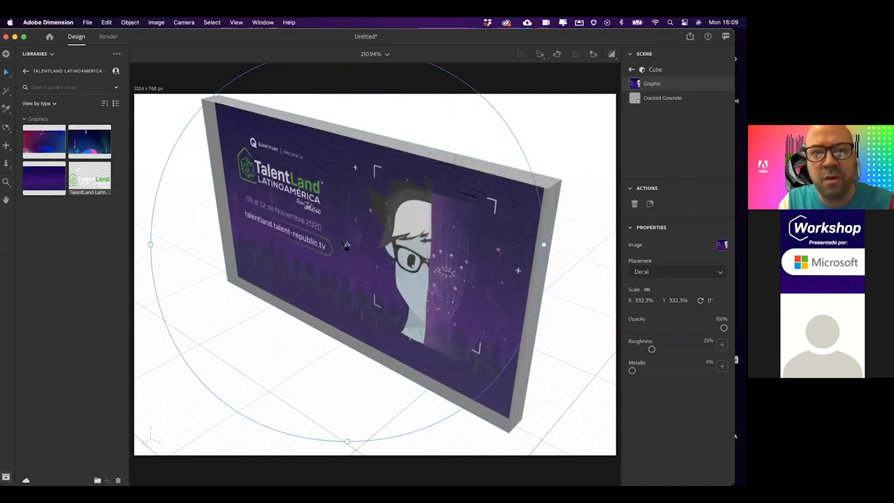
drag(345, 246, 343, 247)
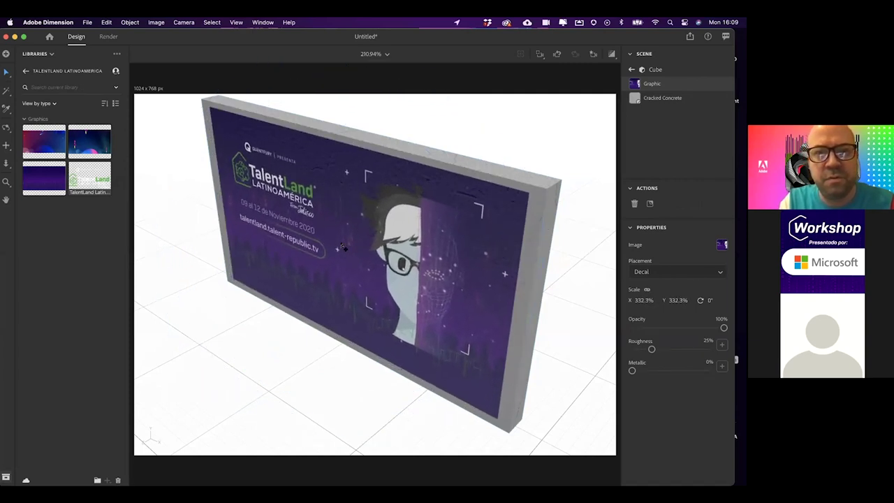
drag(533, 250, 545, 244)
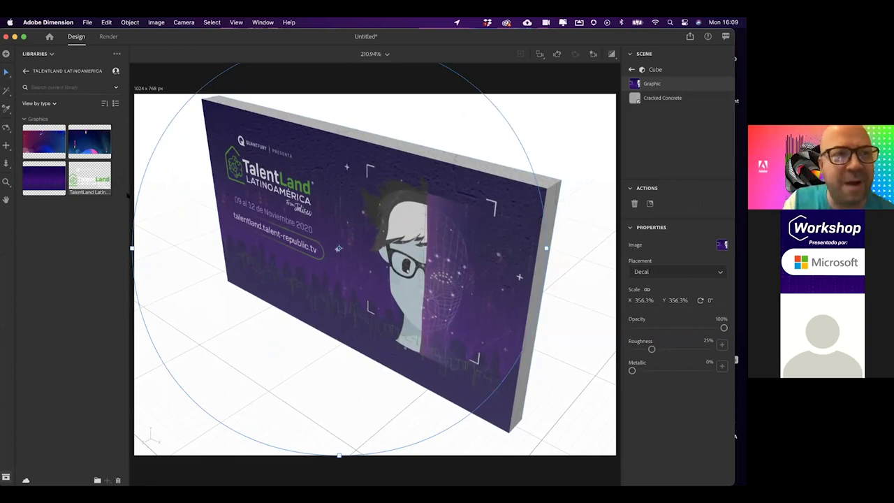
Set the banner graphic's roughness to 0% and inspect its reflections from different angles.
click(5, 127)
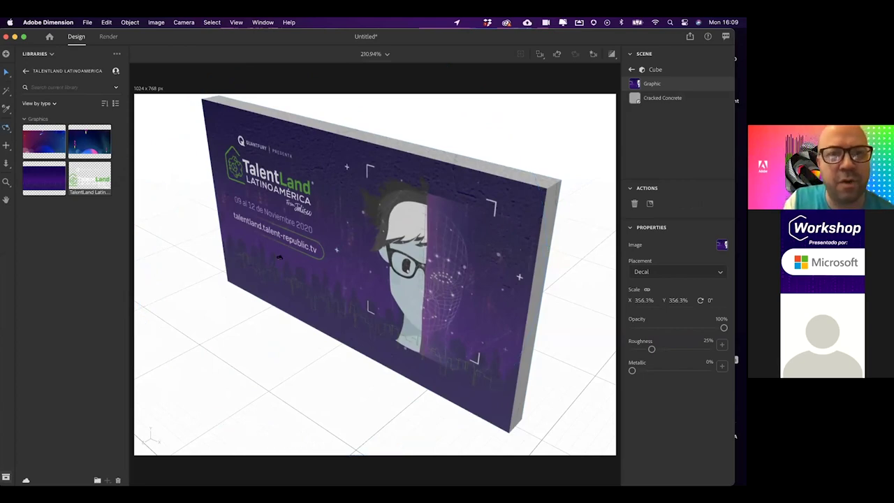
drag(407, 266, 396, 171)
drag(391, 206, 380, 202)
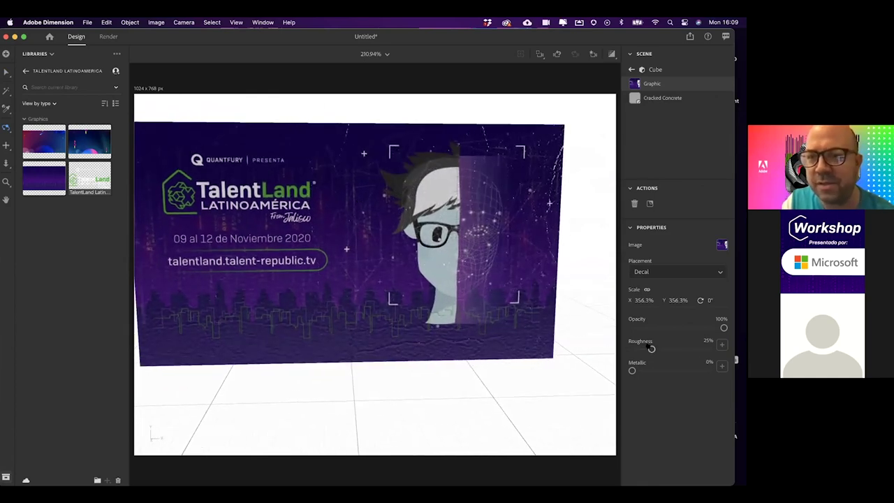
drag(641, 347, 614, 342)
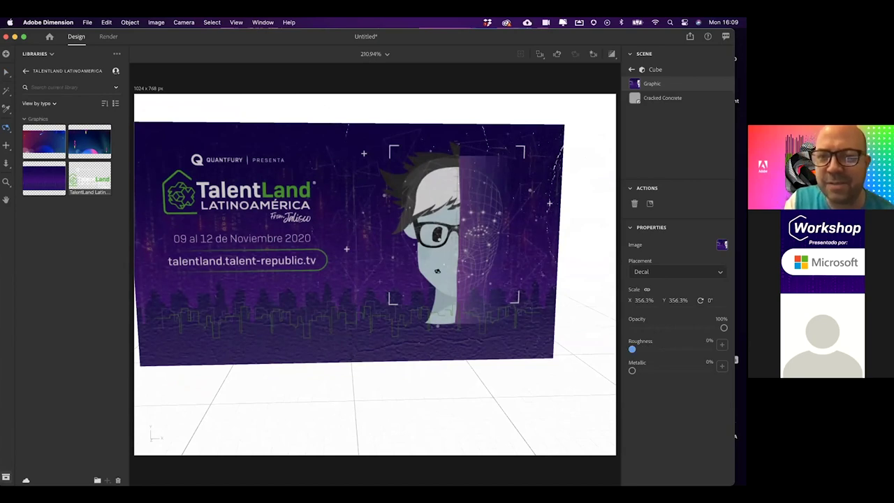
drag(480, 222, 479, 222)
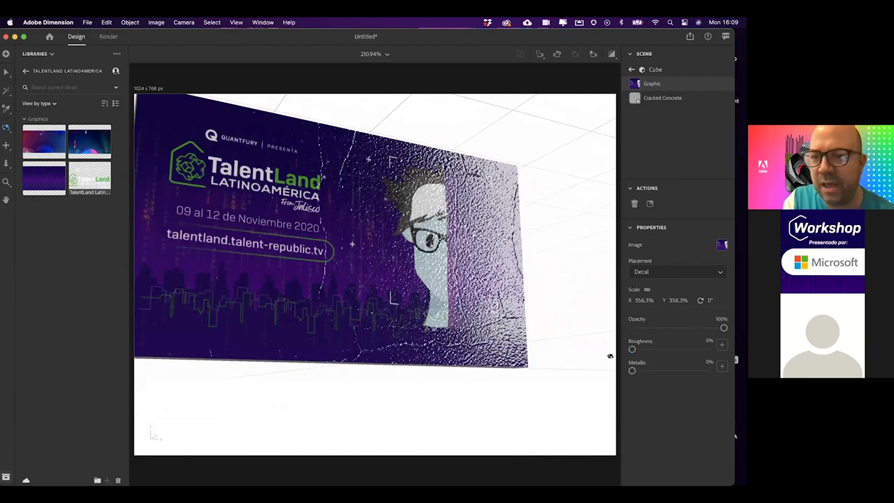
Set the banner graphic's roughness to 100% for a matte finish.
drag(632, 349, 703, 343)
drag(353, 323, 380, 272)
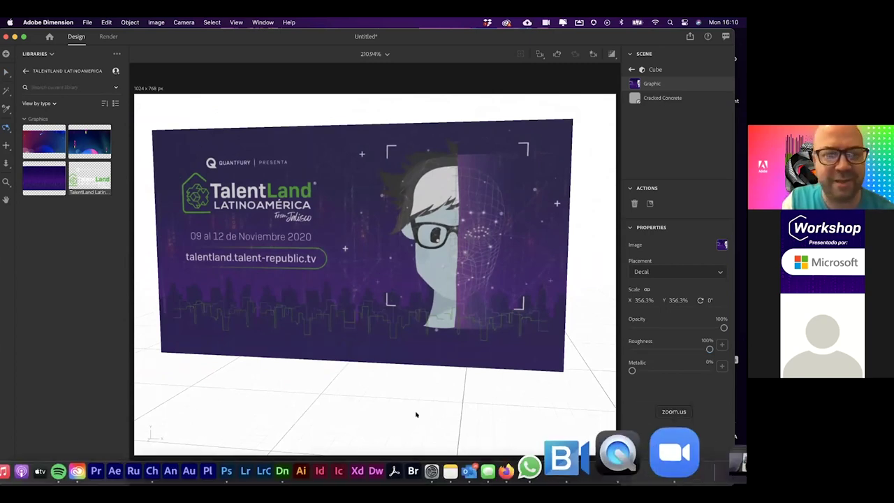
Switch to Safari to view the free 3D skateboard model on Adobe Stock, and return to Adobe Dimension.
mouse_move(71, 483)
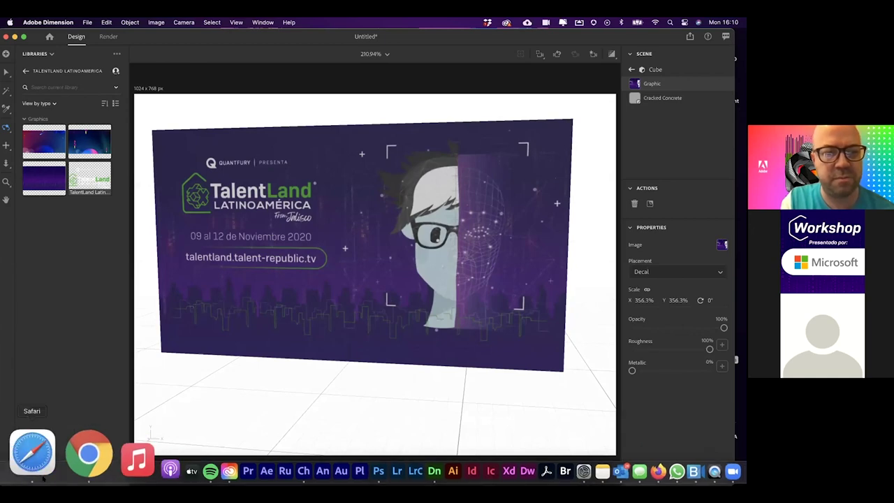
click(35, 461)
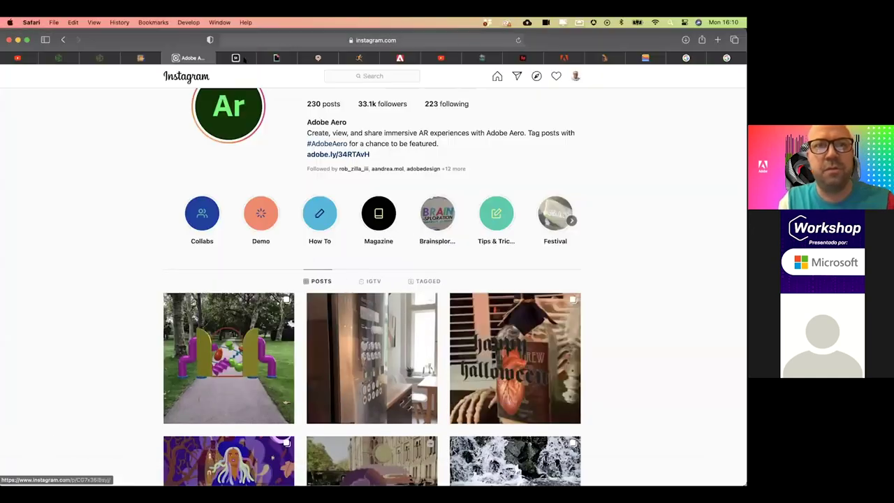
key(ctrl+Tab)
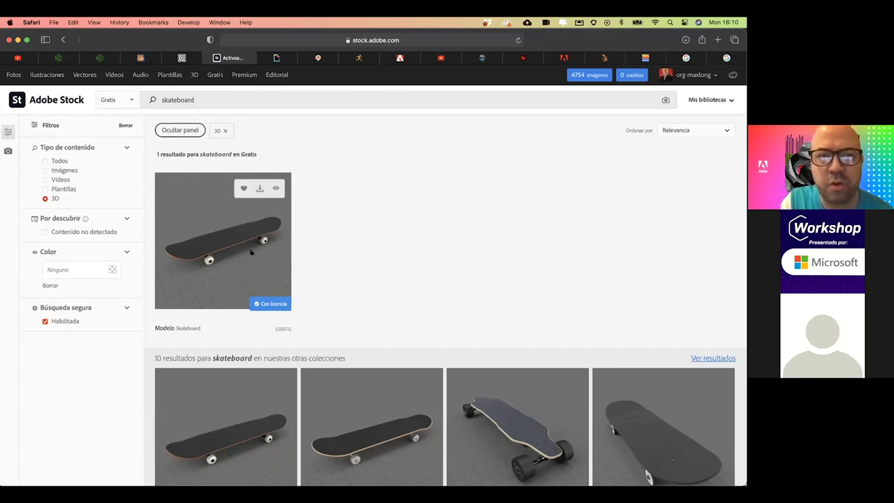
mouse_move(658, 477)
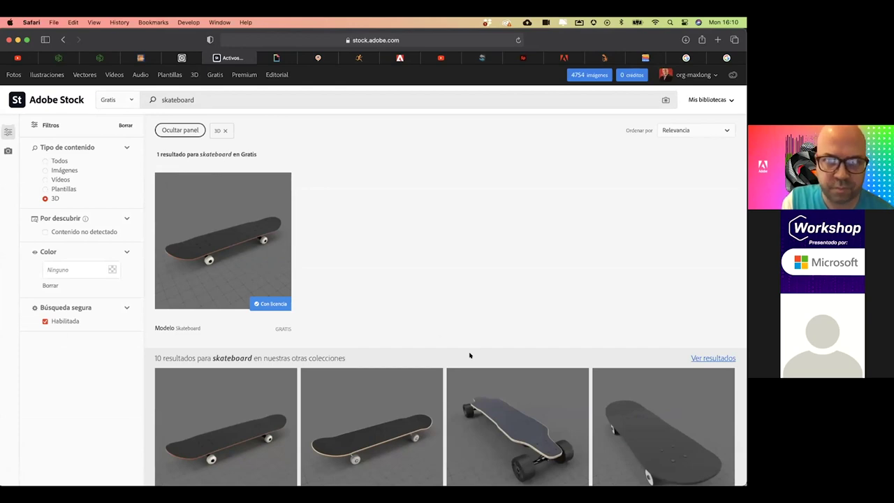
key(ctrl+Right)
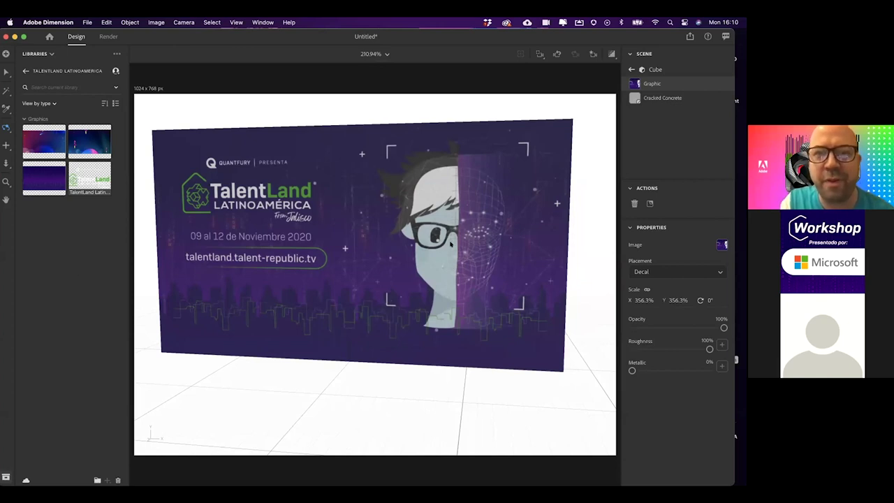
Try the TalentLand logo graphic from the library over the banner's face illustration, and delete it from the wall.
drag(93, 176, 487, 273)
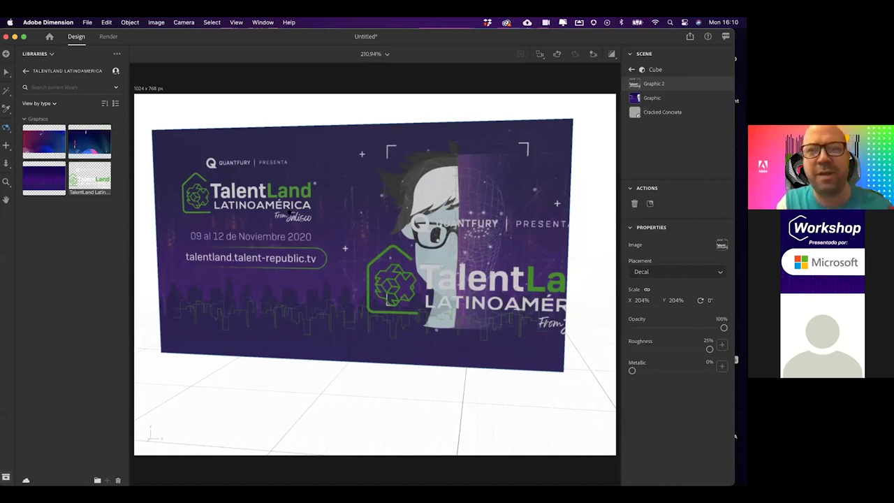
click(6, 71)
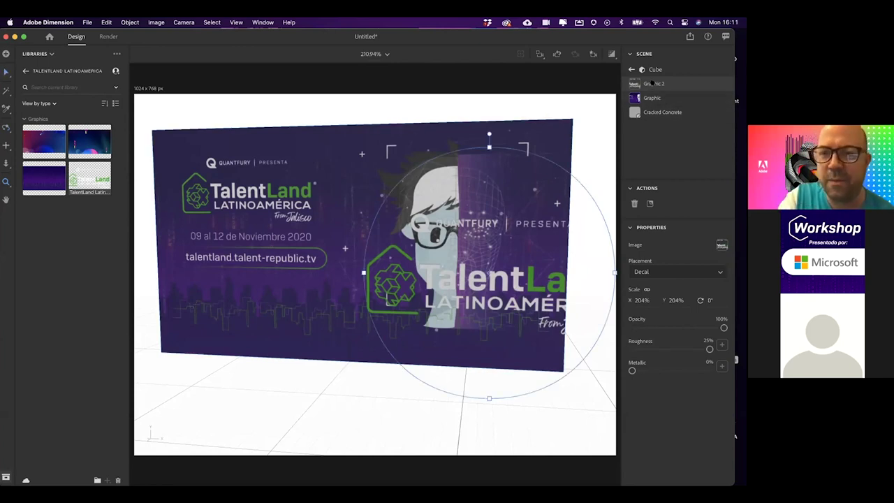
key(Delete)
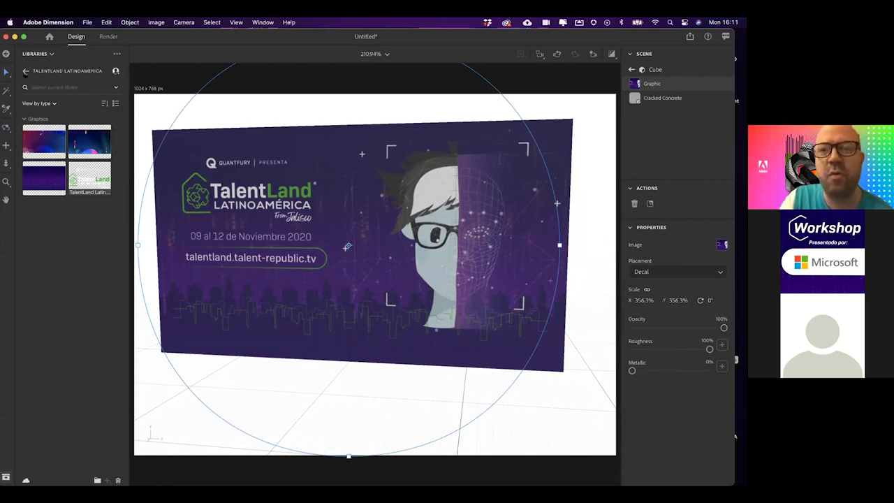
View the banner wall at an angle and check the downloaded files for the AdobeStock_246659487 skateboard folder.
click(162, 114)
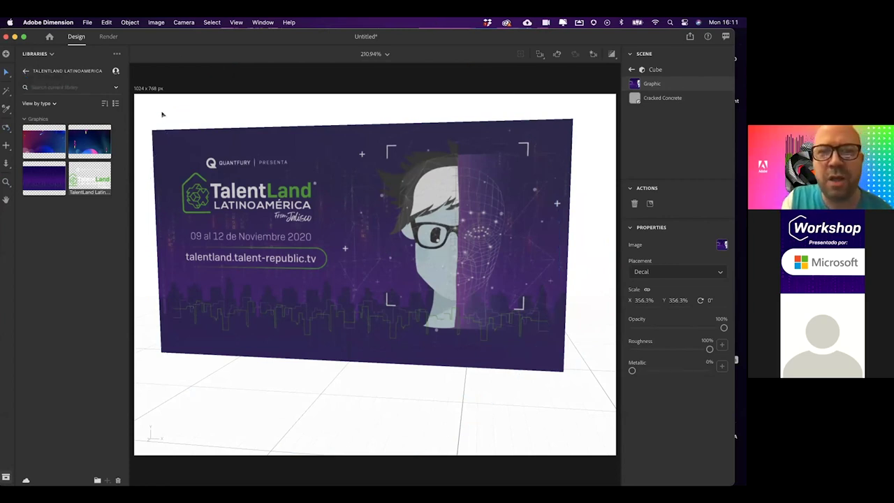
click(6, 128)
mouse_move(552, 260)
mouse_down()
mouse_move(486, 257)
mouse_move(562, 258)
mouse_up()
mouse_move(691, 481)
click(682, 452)
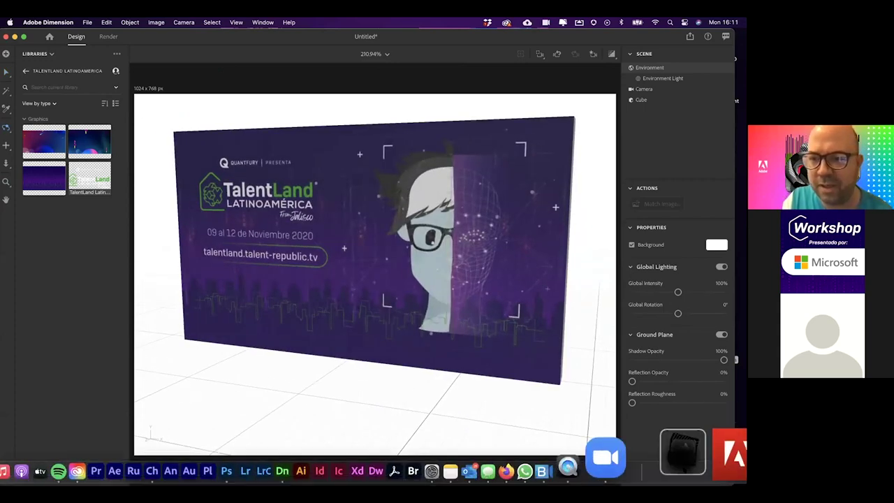
click(683, 452)
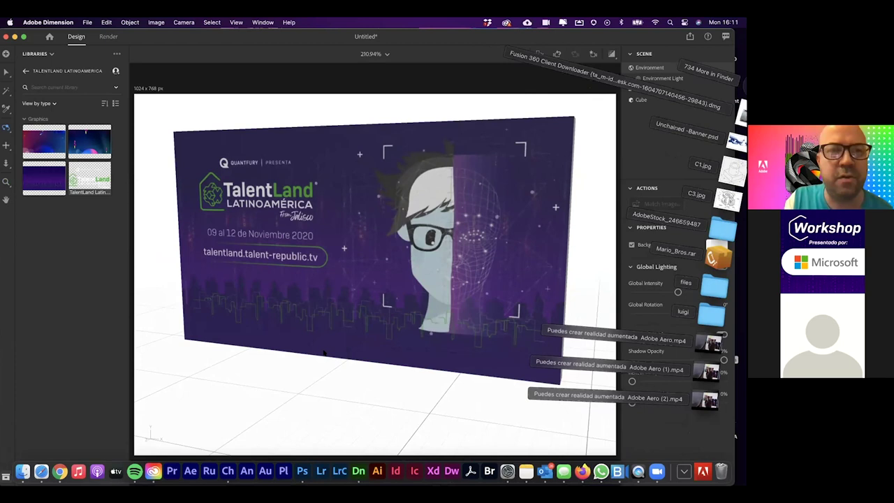
click(292, 329)
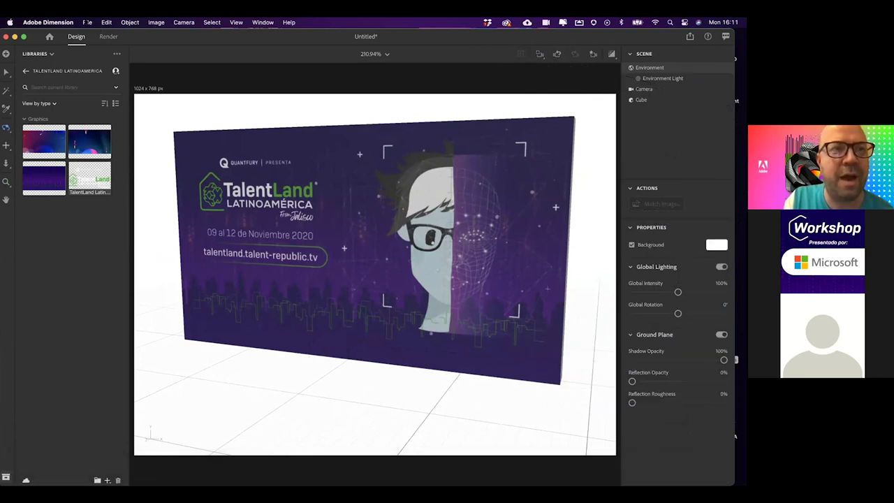
Import the 3D model Skateboard_ST5V1N5.obj from the AdobeStock_246659487 folder in Downloads.
click(88, 22)
mouse_move(97, 138)
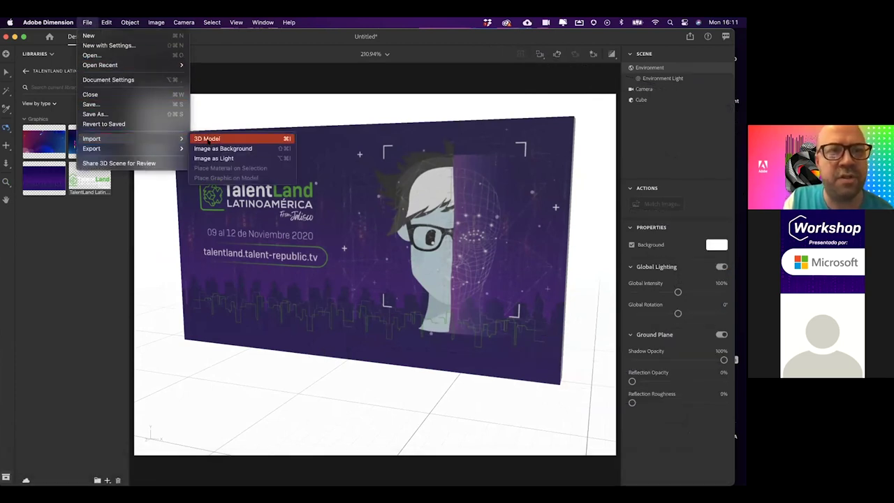
click(208, 139)
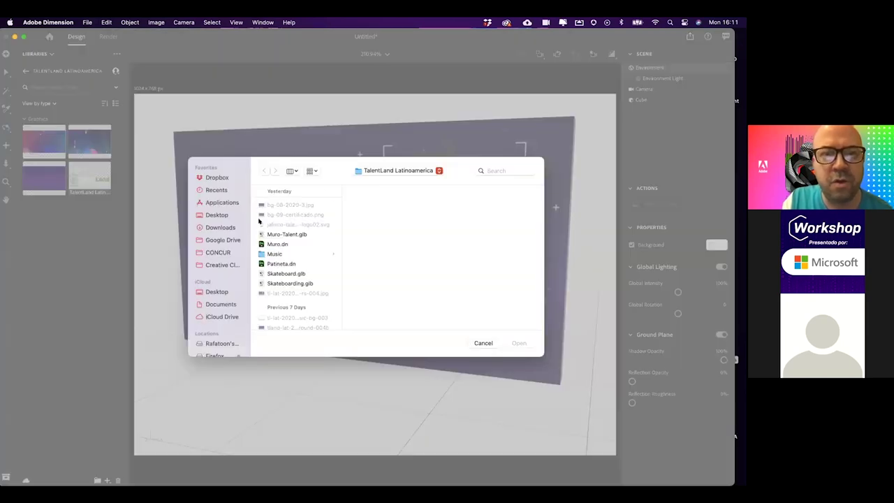
click(222, 225)
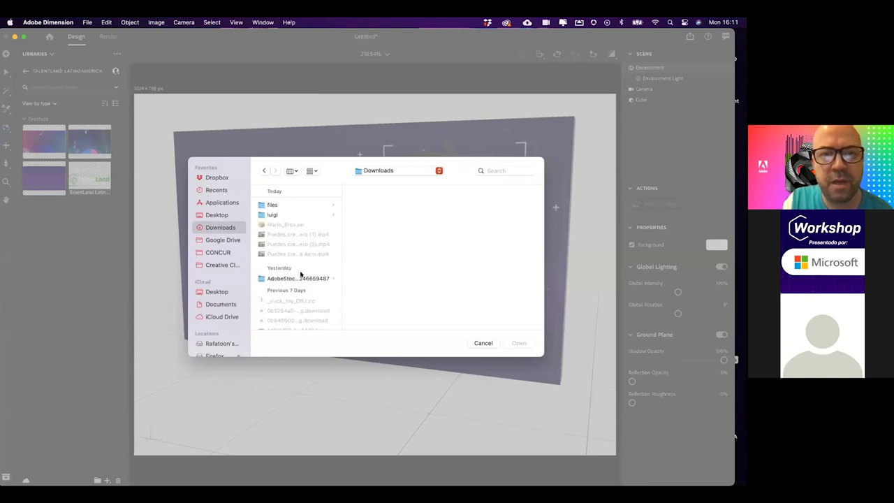
click(301, 277)
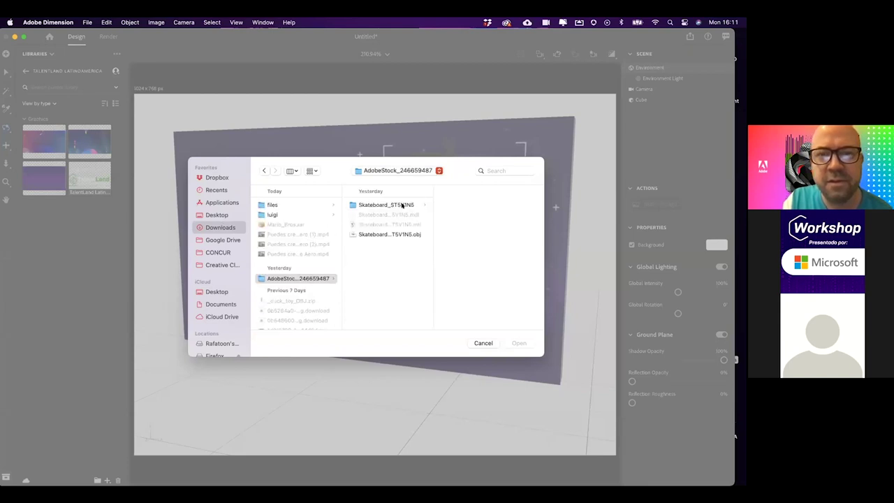
click(402, 204)
click(402, 234)
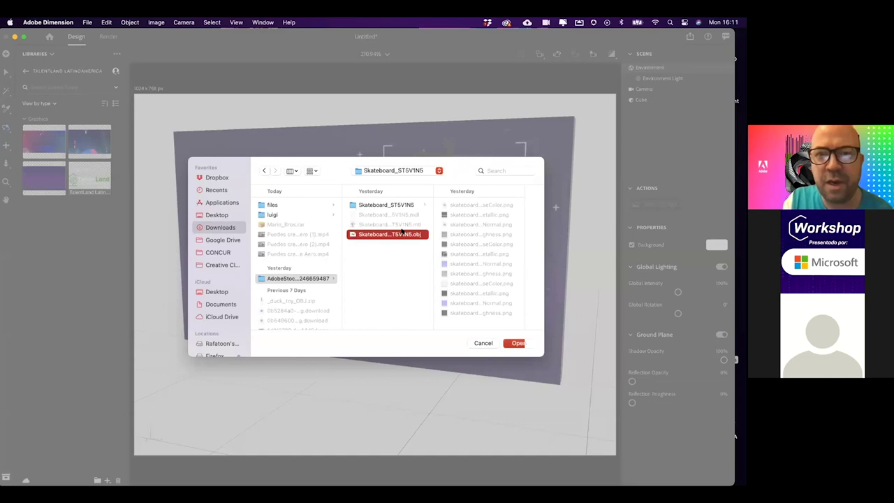
click(517, 342)
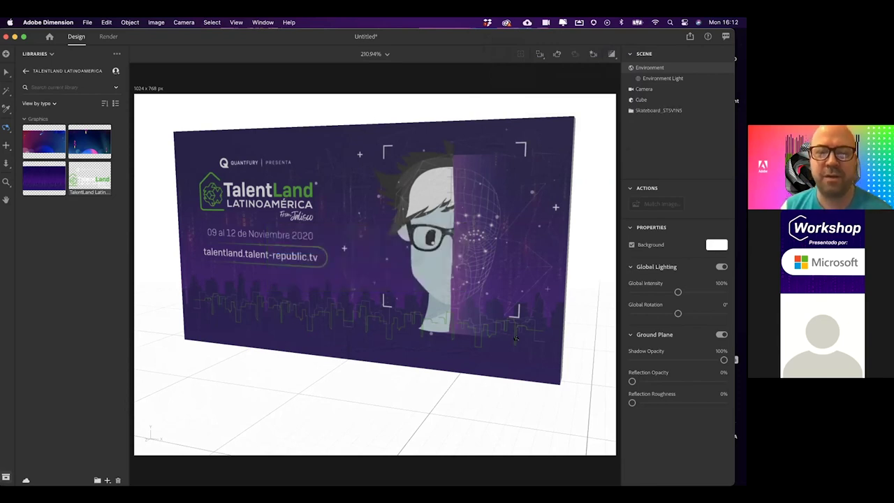
Move the skateboard forward out of the wall to Z 71 cm.
click(517, 342)
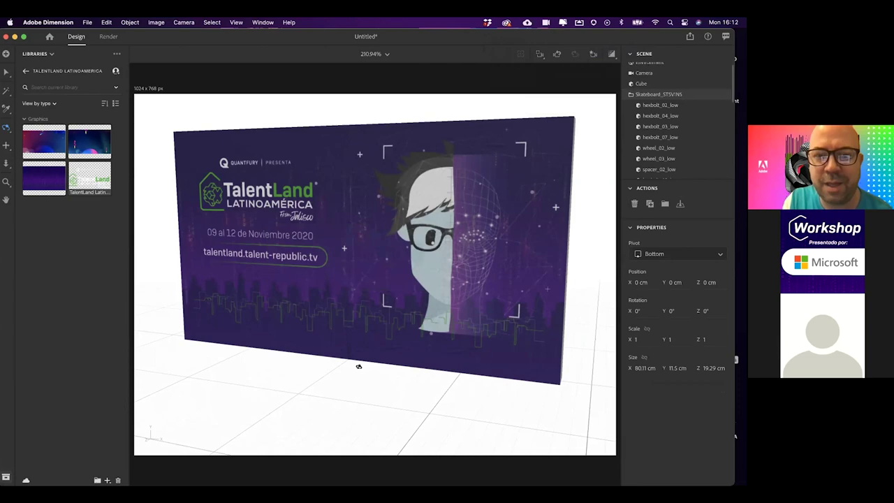
drag(438, 399, 466, 395)
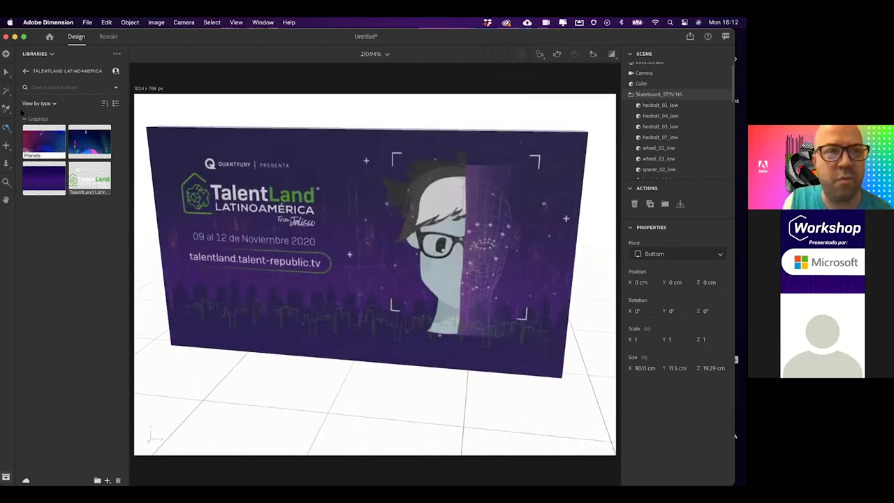
click(5, 72)
drag(351, 374, 331, 417)
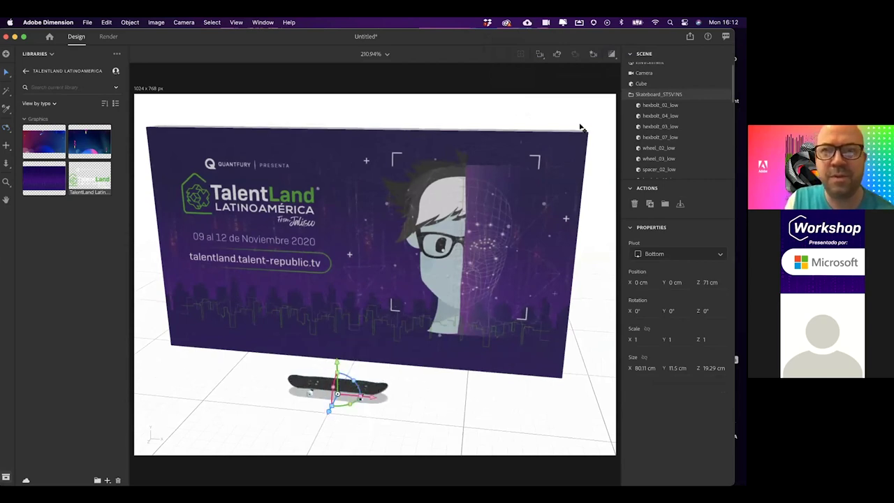
Place the TalentLand logo graphic from the library on the top surface of the skateboard deck.
scroll(388, 373, down, 4)
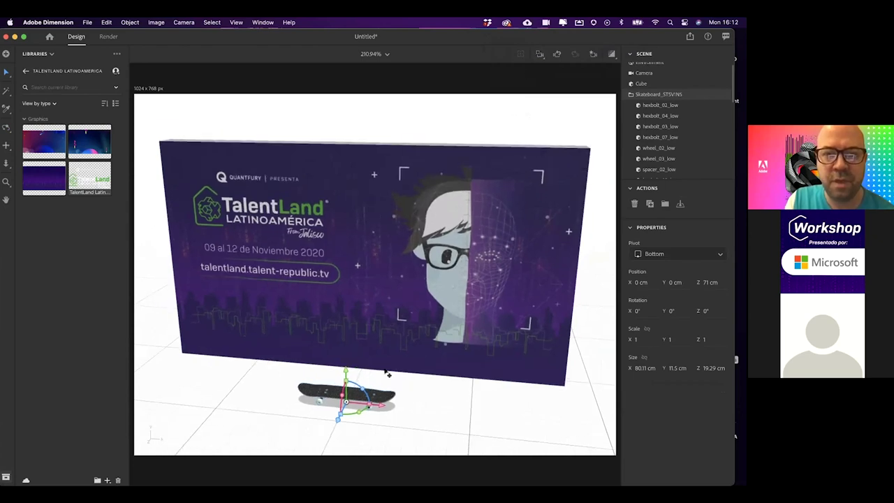
scroll(386, 372, up, 5)
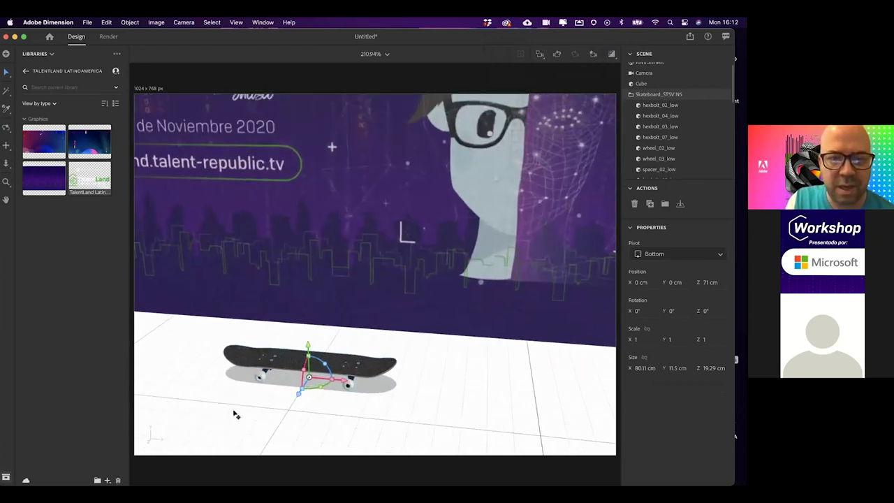
scroll(236, 415, up, 5)
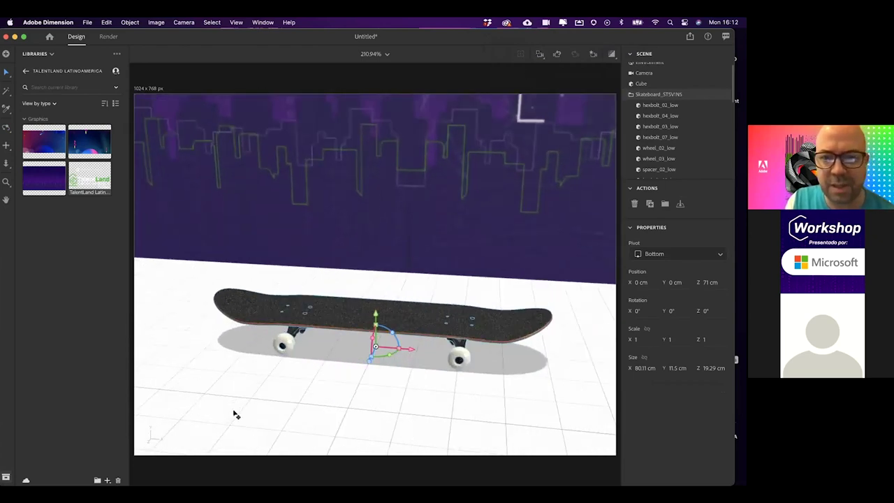
click(6, 128)
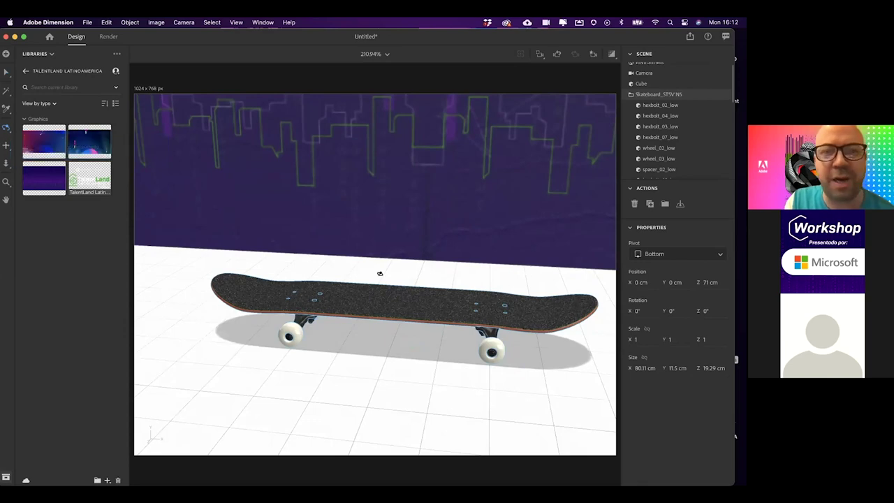
drag(490, 203, 411, 392)
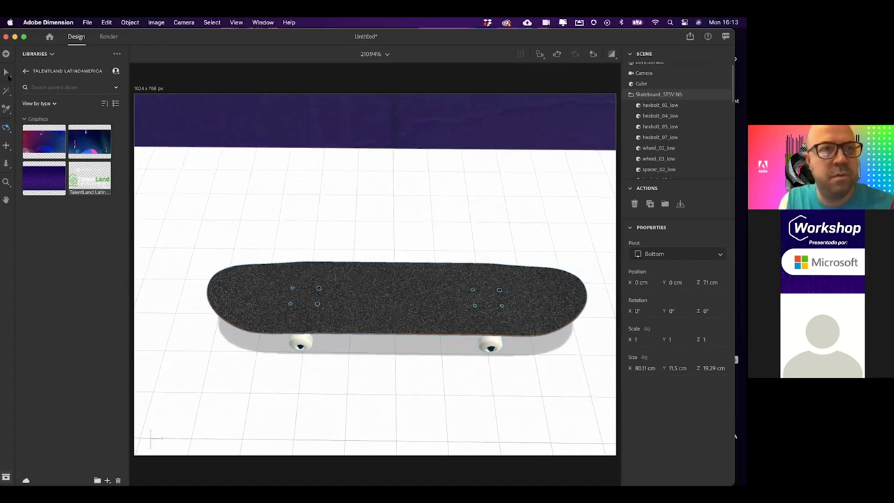
click(5, 72)
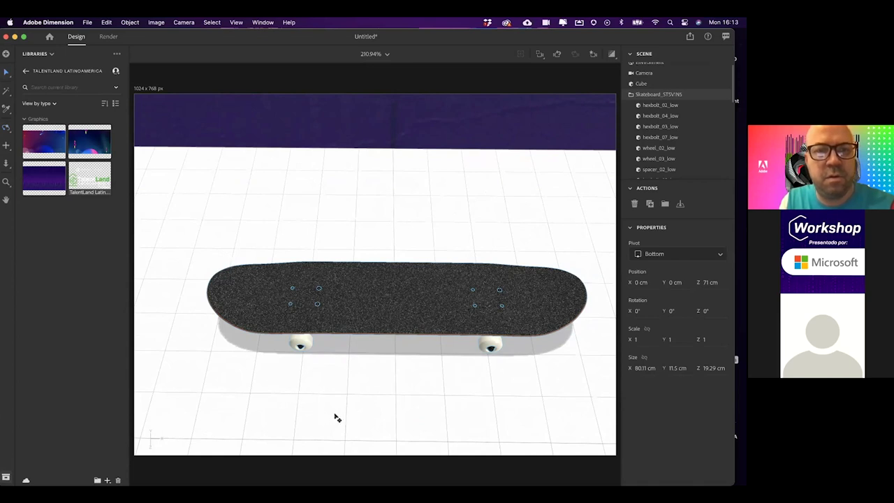
key(super+z)
click(479, 151)
scroll(400, 291, down, 4)
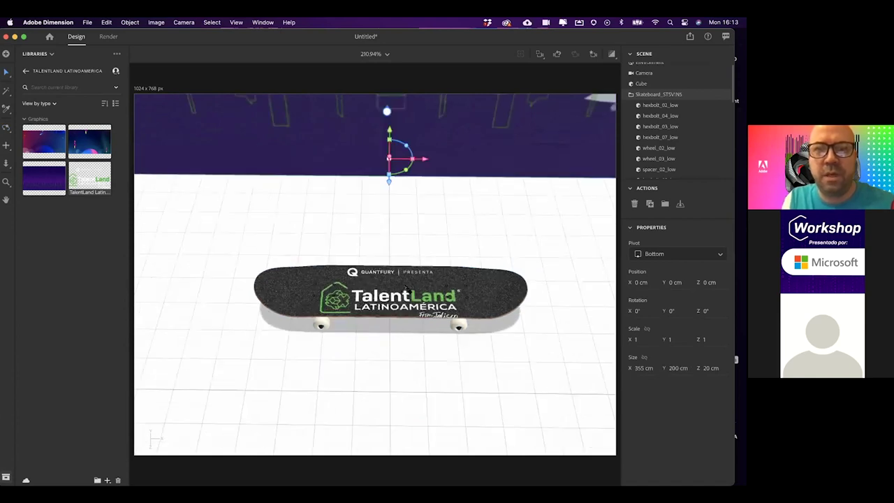
Scale the logo graphic on the skateboard deck down to 30.4% so it fits between the deck's edges.
click(401, 292)
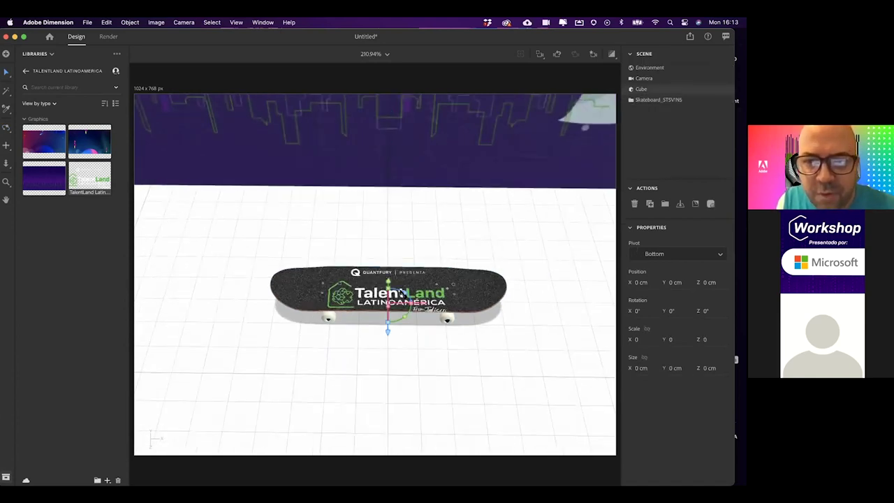
double_click(403, 296)
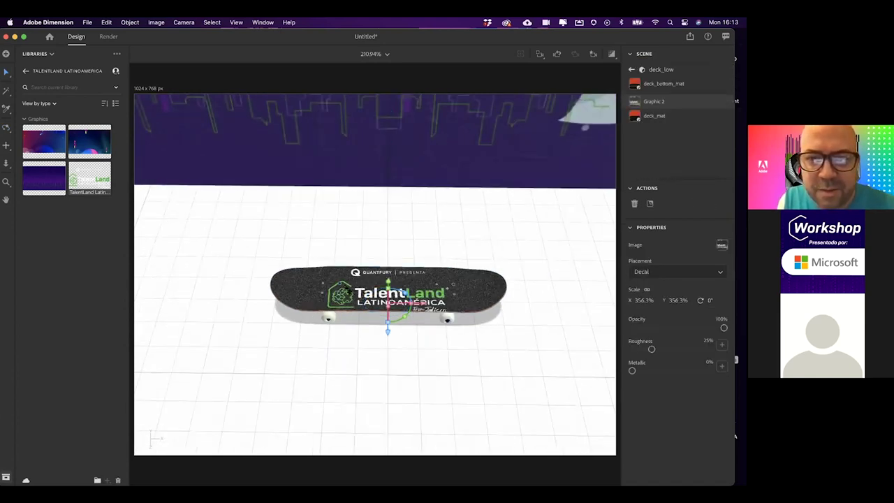
click(344, 286)
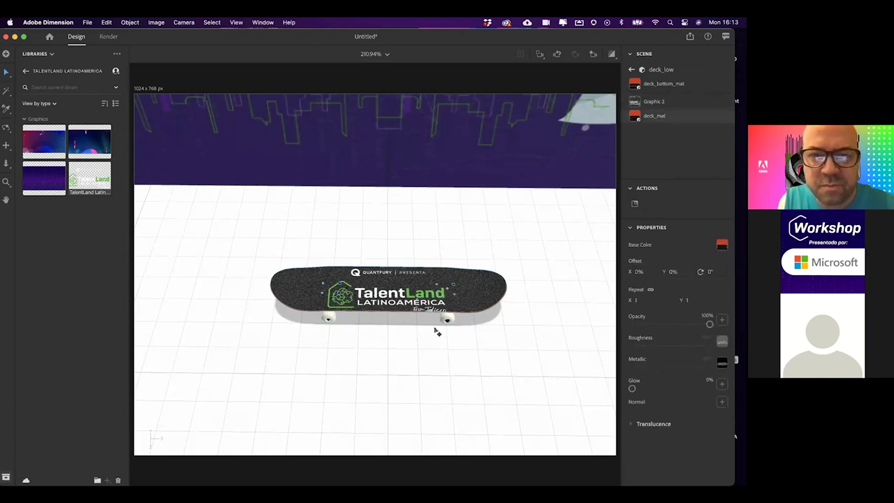
key(f)
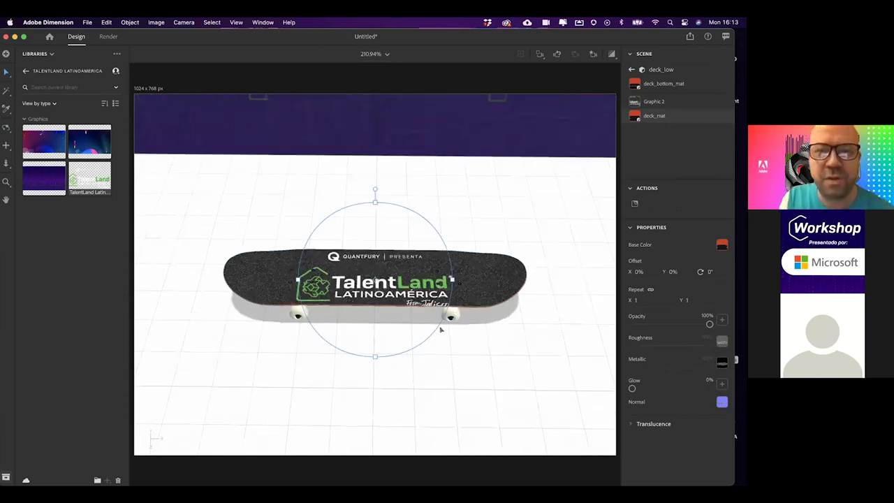
click(433, 283)
drag(452, 279, 405, 286)
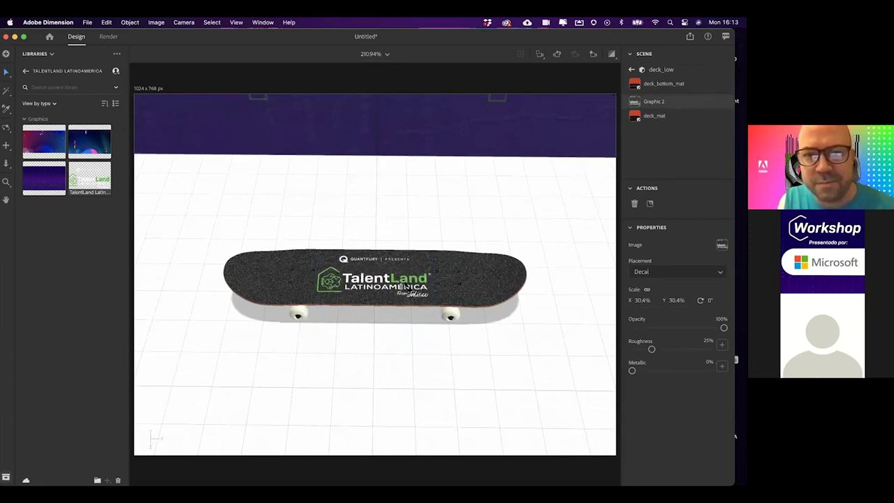
click(431, 361)
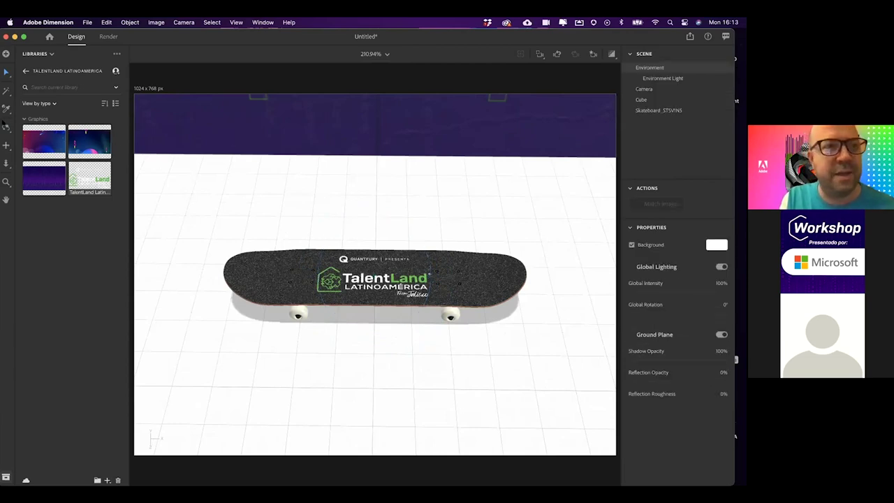
Place the Skyline graphic from the library on the underside of the skateboard deck.
drag(422, 228, 414, 136)
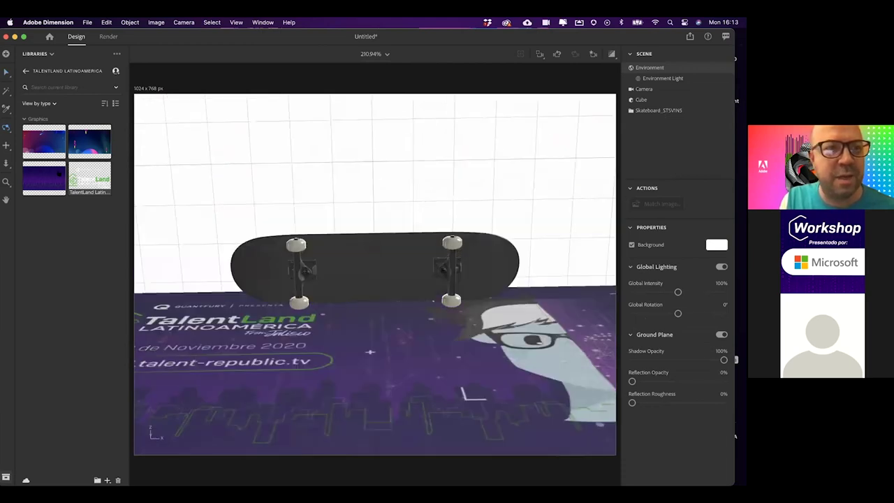
drag(43, 178, 366, 258)
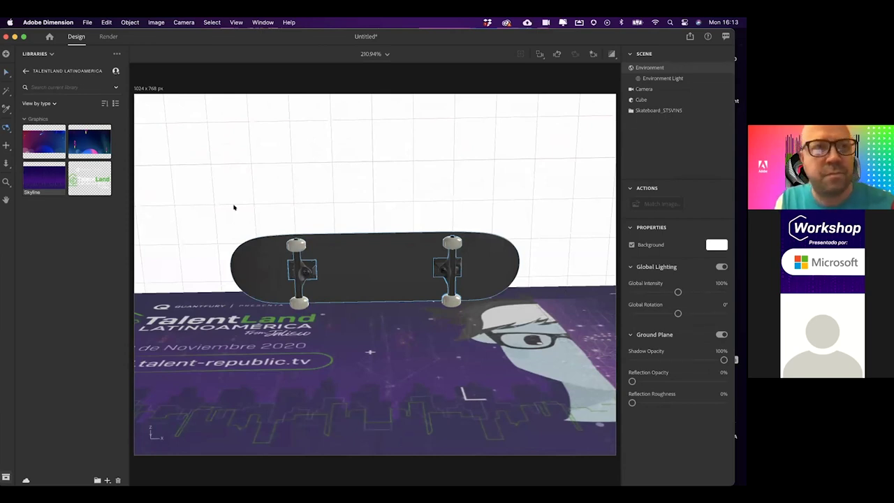
double_click(364, 266)
drag(363, 263, 273, 221)
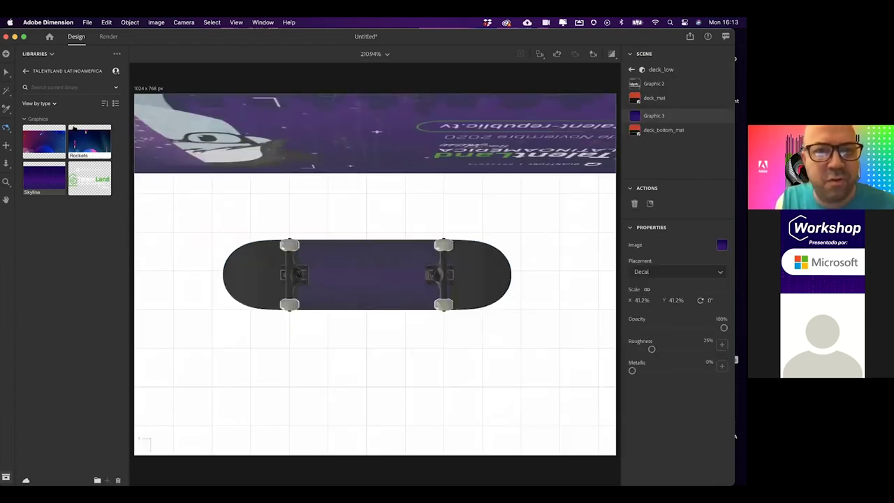
Enlarge the Skyline graphic to 86.2% and shift it so it covers the deck's whole underside.
click(6, 72)
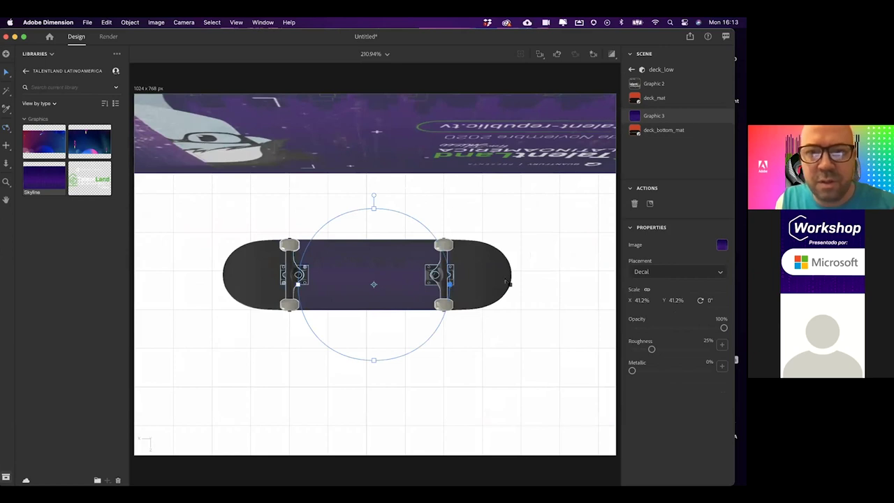
drag(508, 282, 517, 281)
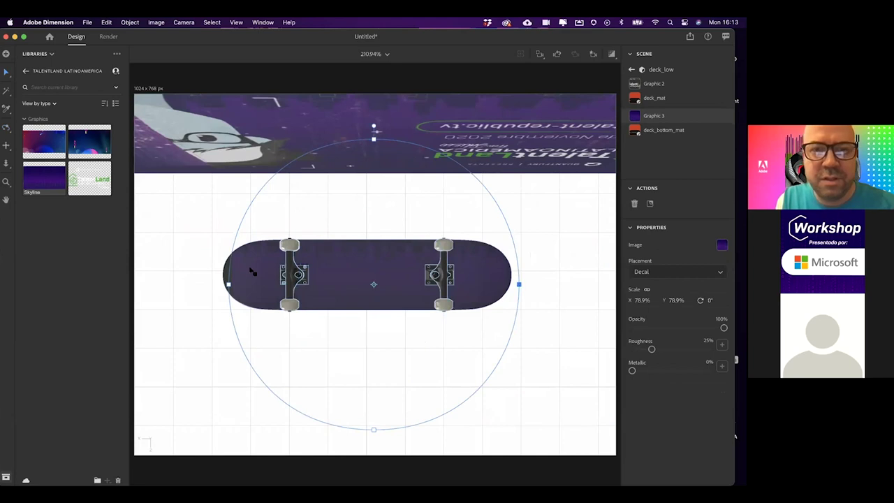
drag(352, 258, 349, 258)
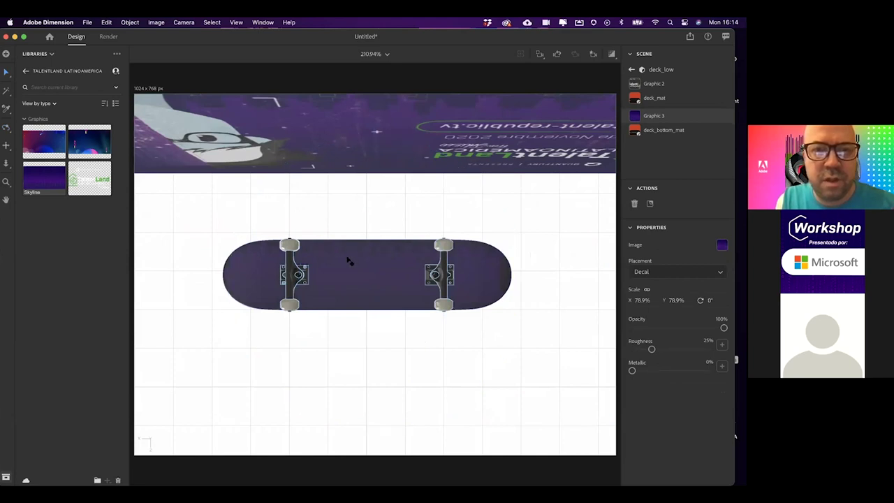
mouse_move(500, 323)
drag(502, 285, 513, 285)
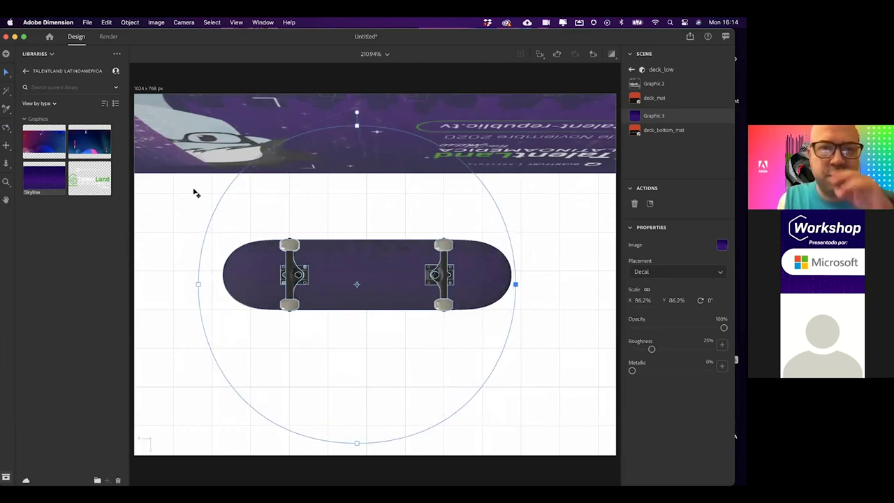
Shift the Skyline graphic toward the upper edge of the deck's underside, as seen from below.
key(1)
drag(310, 352, 333, 391)
drag(329, 316, 311, 187)
click(6, 73)
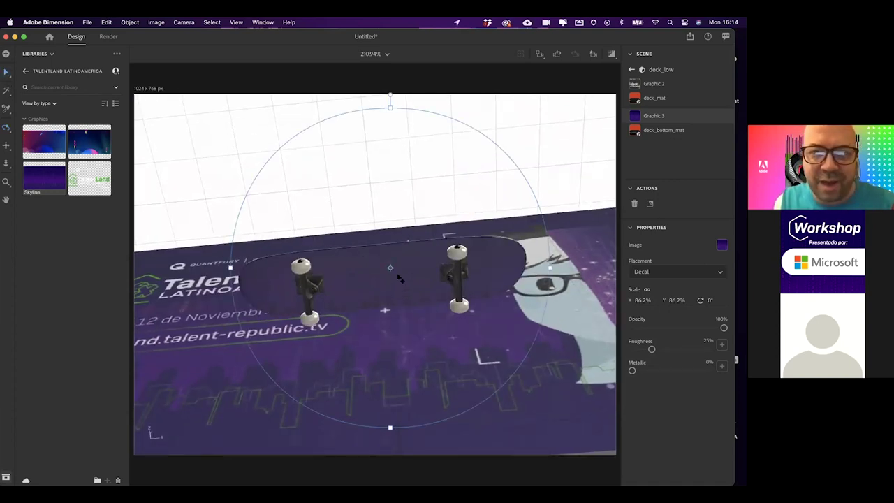
drag(397, 259, 395, 255)
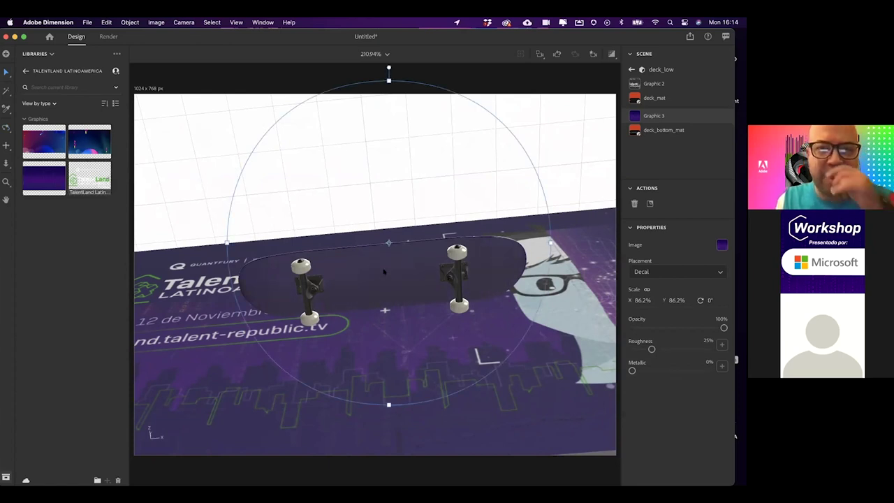
Undo the placement of the TalentLand logo as the scene background.
key(Escape)
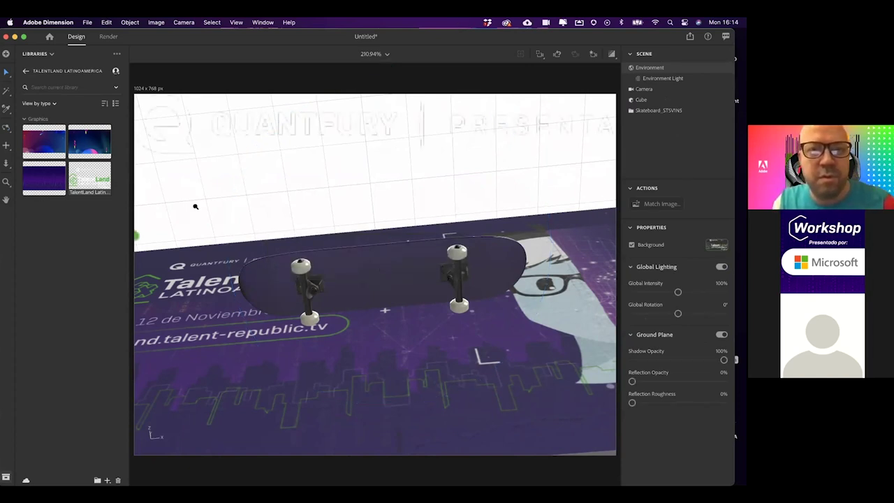
key(super+z)
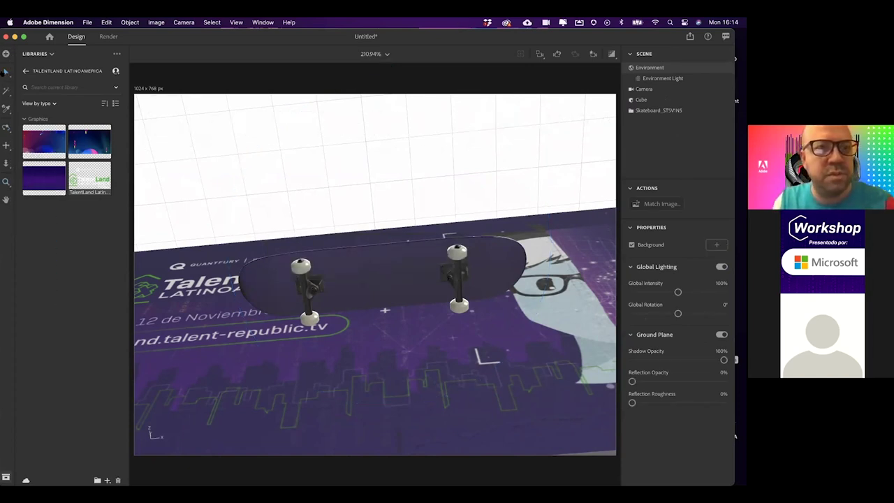
key(super+z)
Place the TalentLand logo from the library on the deck's underside, rotated -6° and scaled to 27.2% between the two trucks.
drag(81, 174, 385, 262)
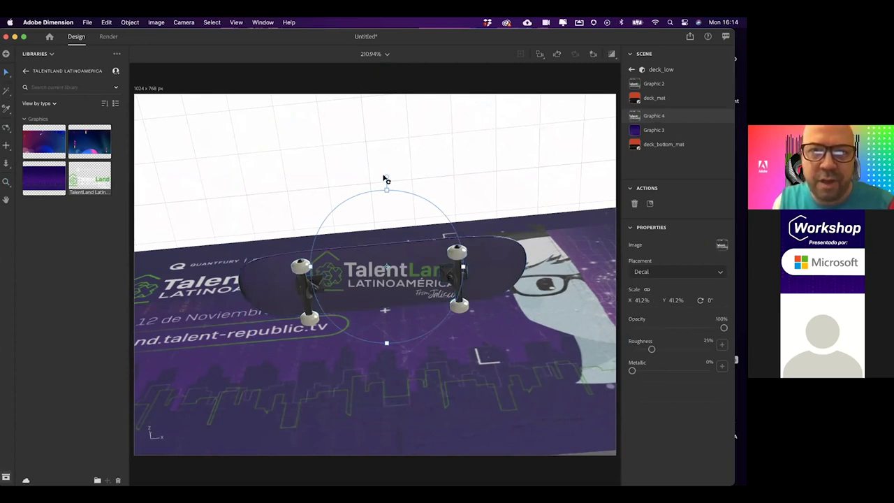
mouse_move(386, 179)
mouse_down()
mouse_move(361, 182)
mouse_move(376, 180)
mouse_up()
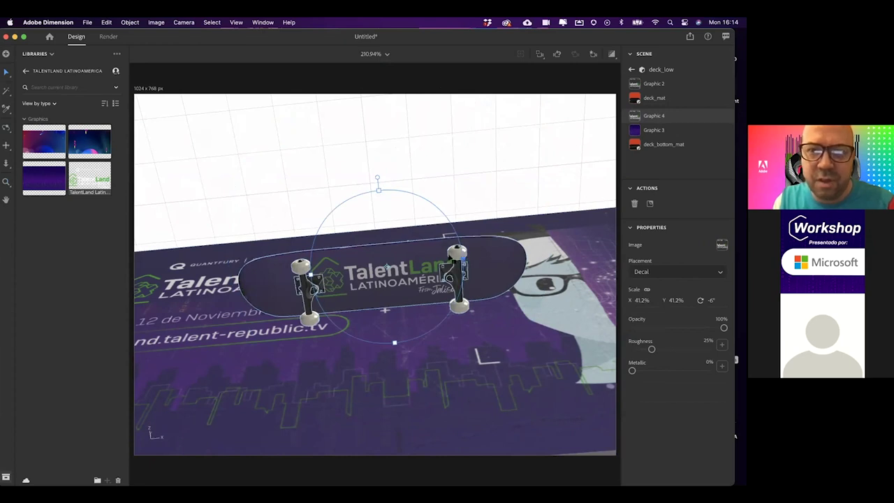
drag(444, 259, 406, 277)
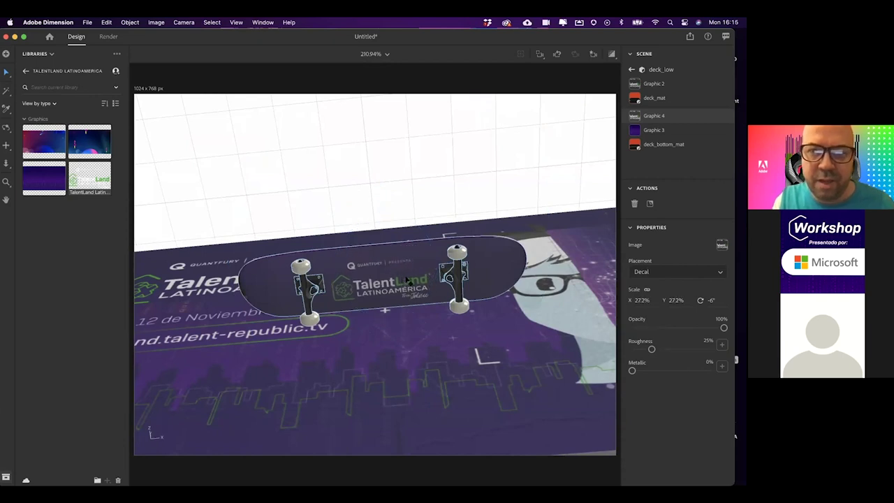
click(380, 280)
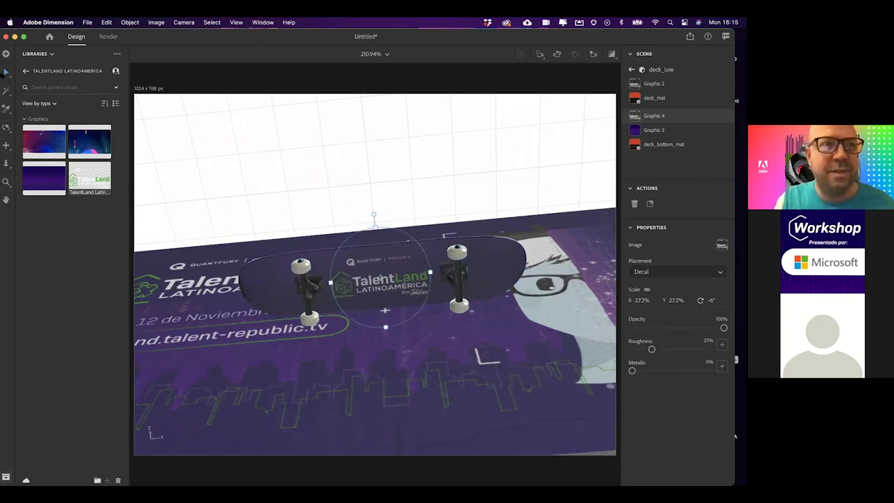
Replace the skateboard wheels' base color image with a solid green sampled from the TalentLand logo on the banner.
click(499, 260)
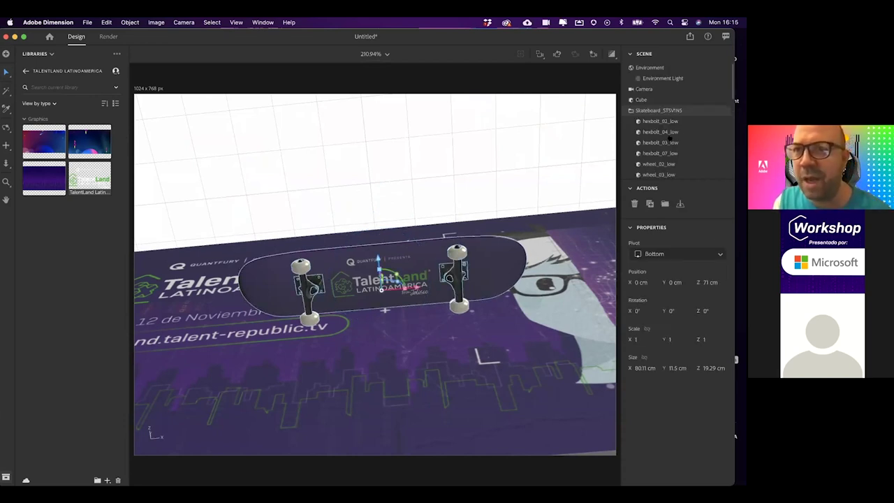
scroll(670, 138, down, 3)
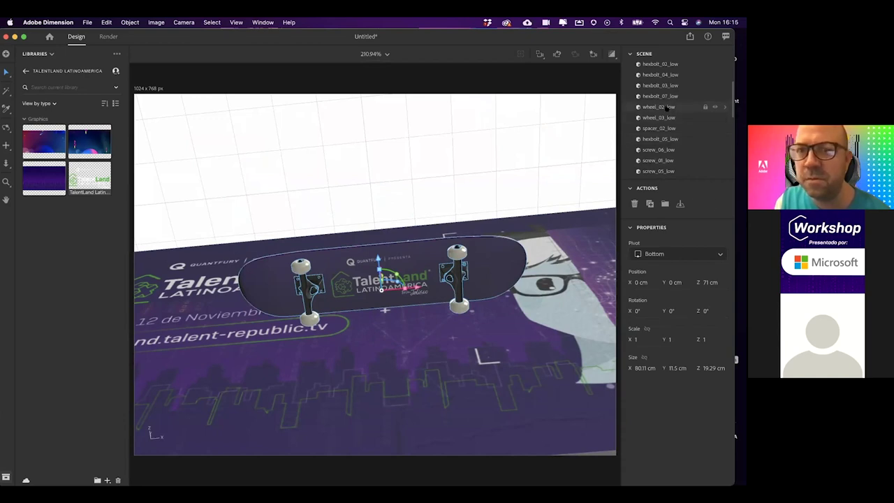
click(667, 107)
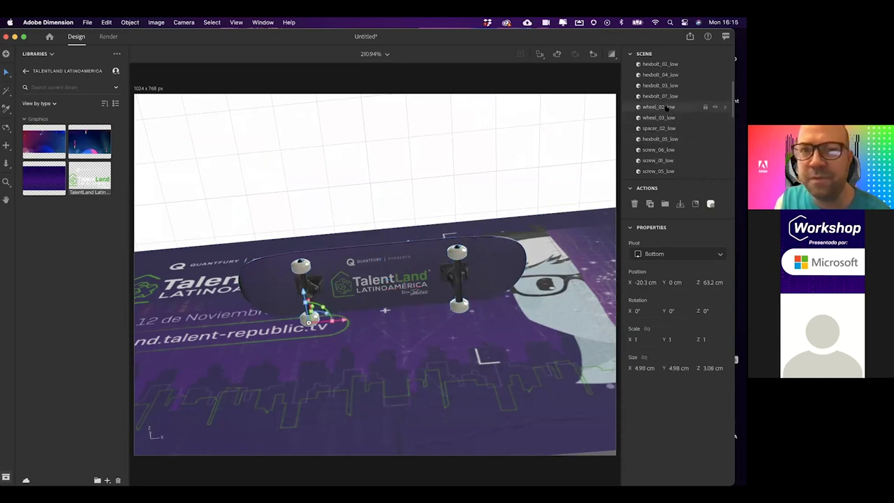
click(710, 203)
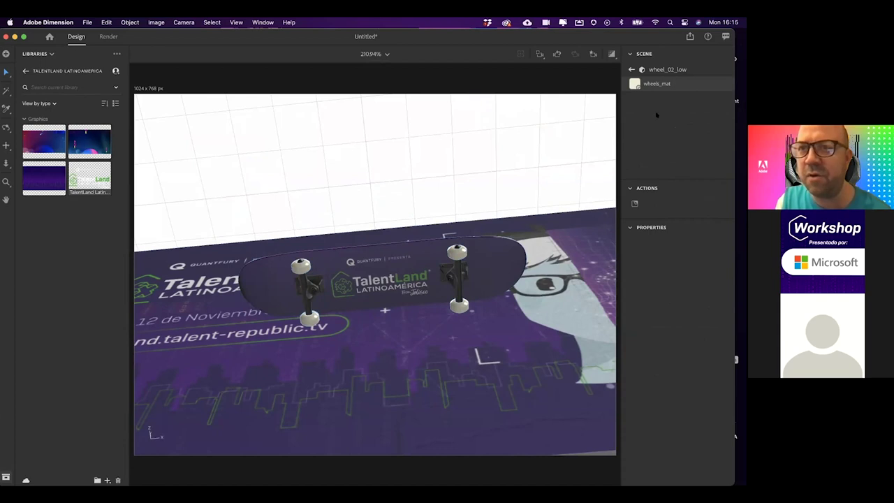
click(635, 85)
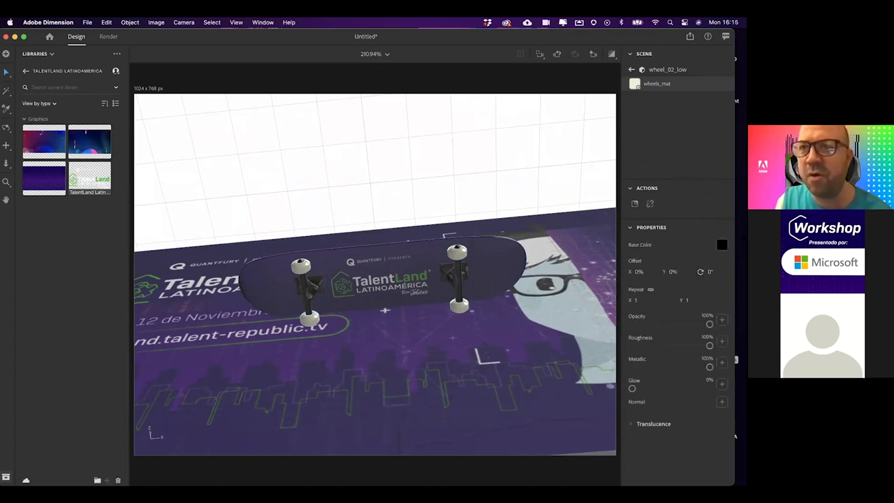
click(721, 245)
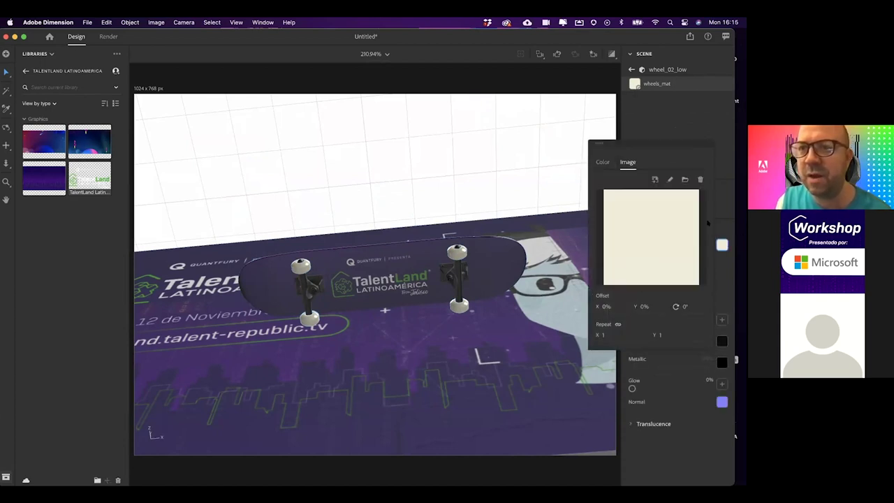
click(602, 161)
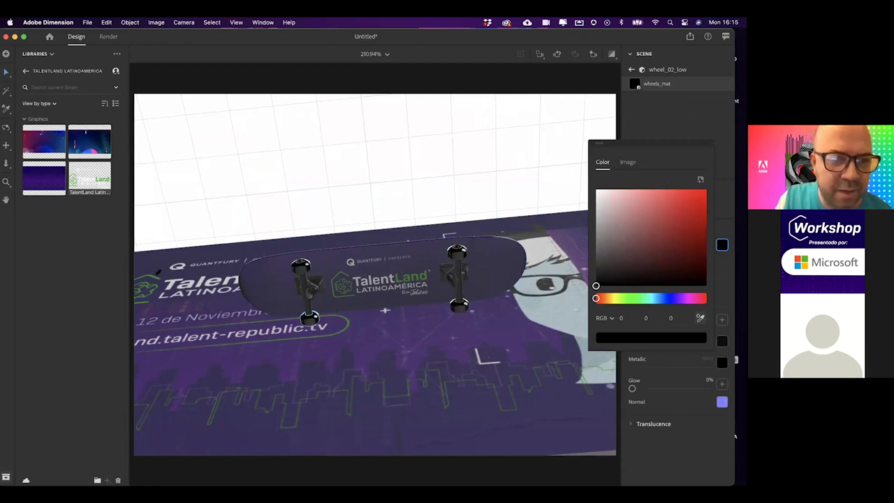
click(156, 278)
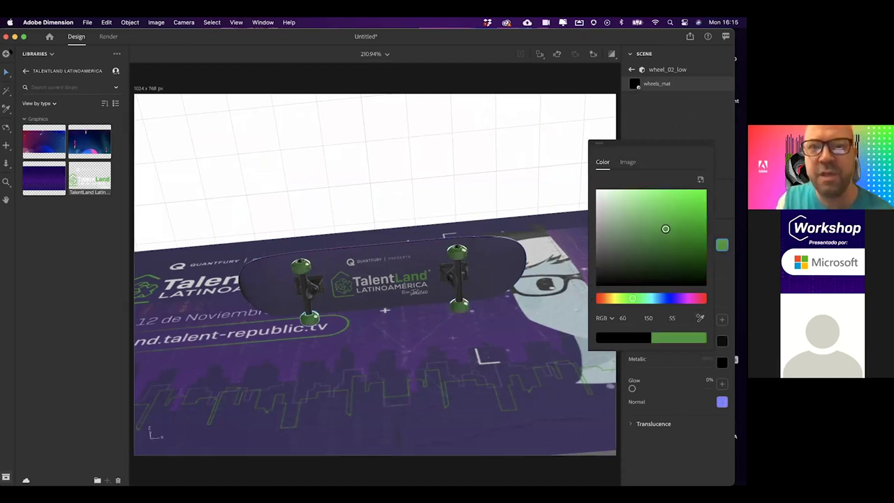
click(164, 178)
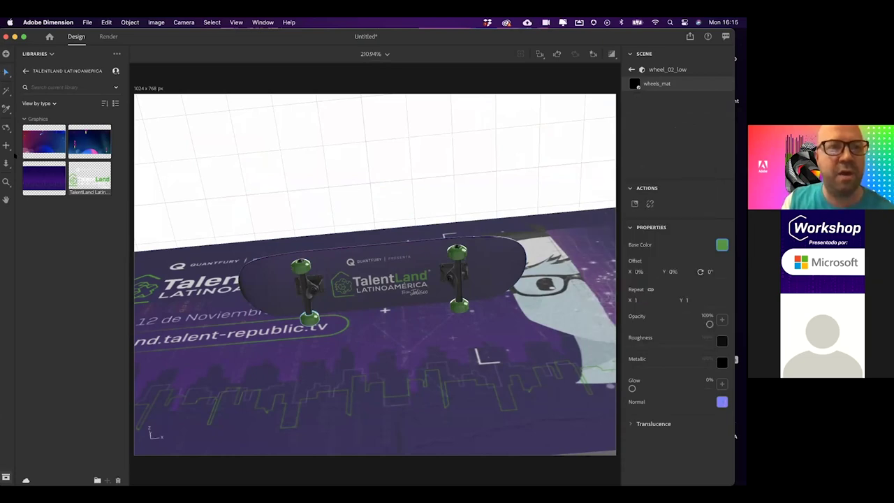
Stand the skateboard upright in front of the banner wall, raised to about Y 39.6 cm, with its decorated underside facing forward.
drag(421, 400, 419, 444)
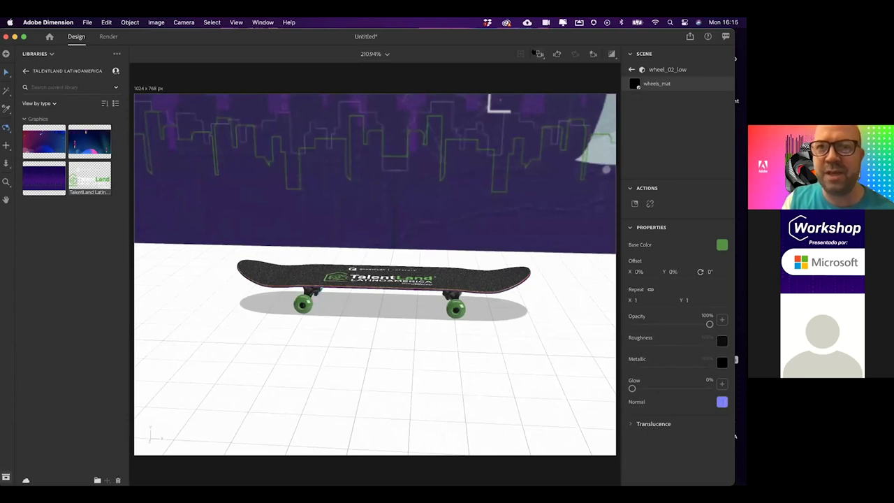
click(539, 54)
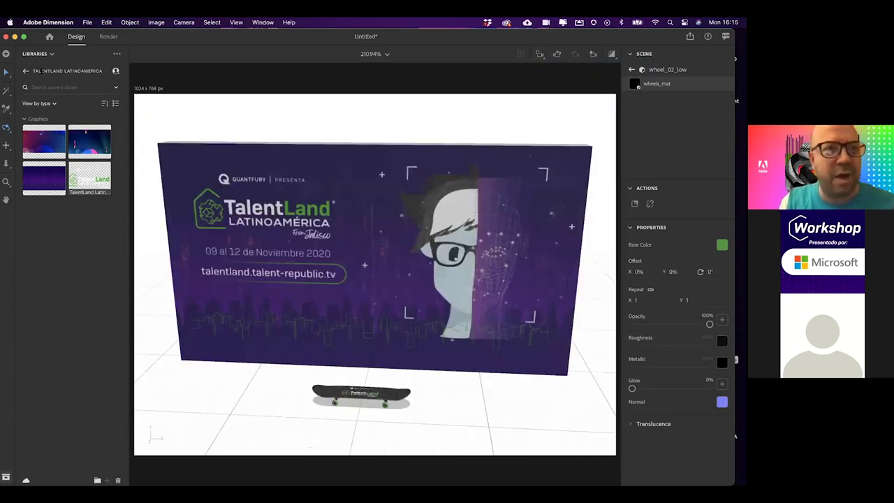
click(376, 398)
click(386, 404)
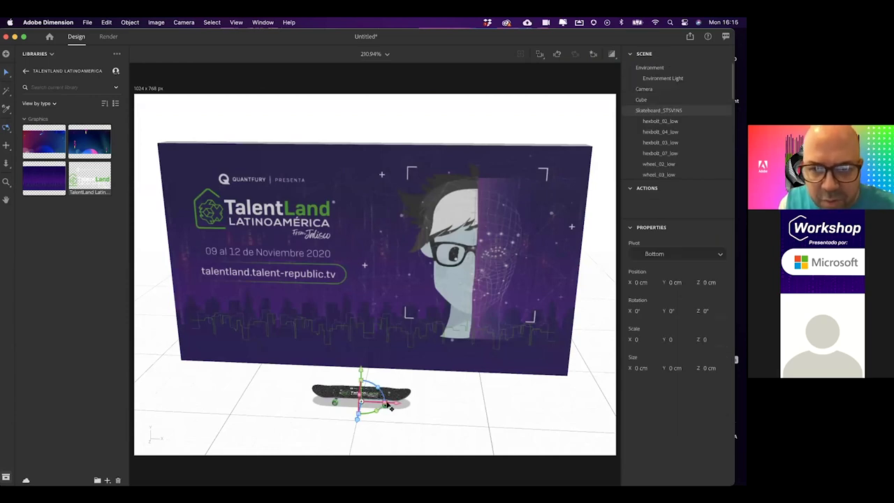
drag(373, 374, 310, 356)
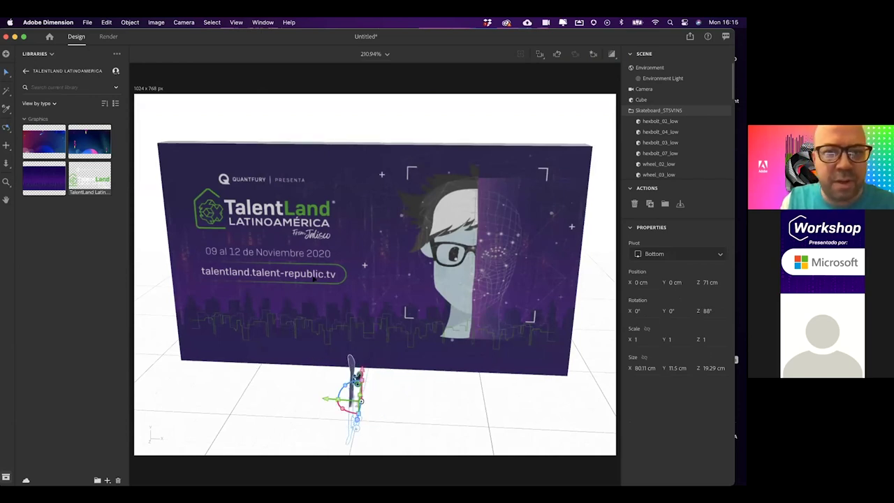
drag(363, 368, 370, 324)
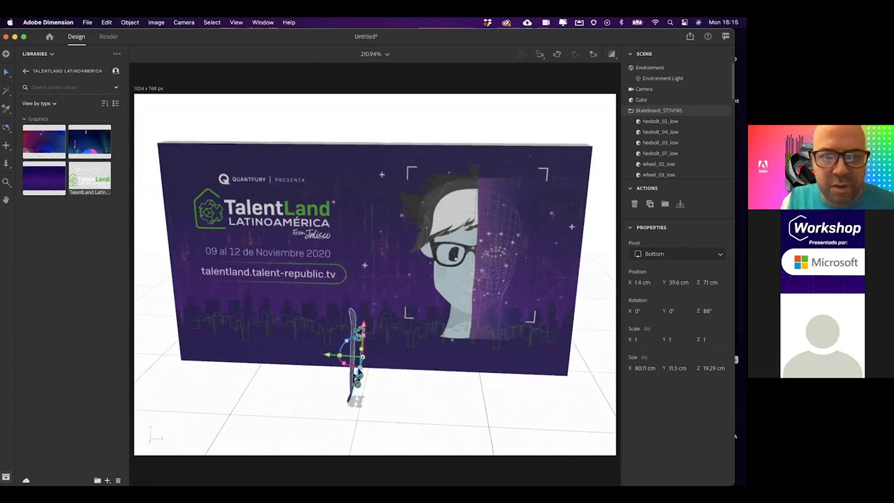
drag(347, 366, 301, 328)
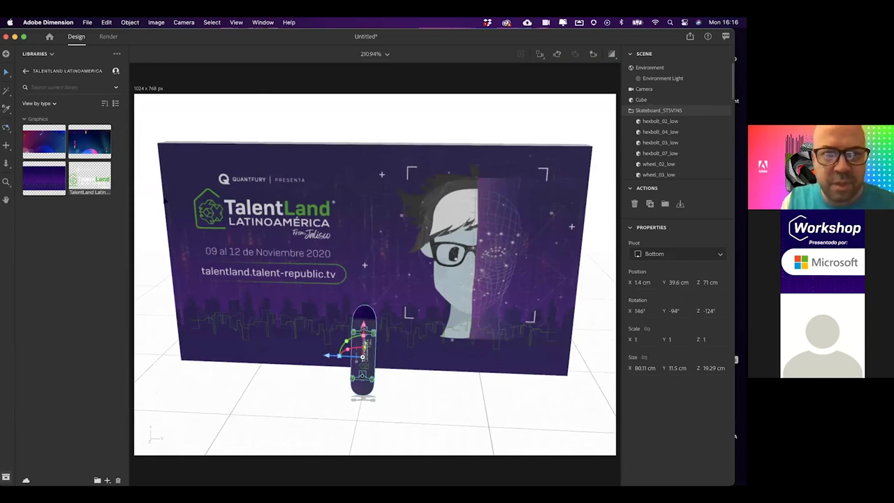
Lean the skateboard against the banner wall at a Z rotation of -110°, positioned at about Y 41.5 cm and Z 32.1 cm.
click(7, 128)
drag(387, 409, 321, 356)
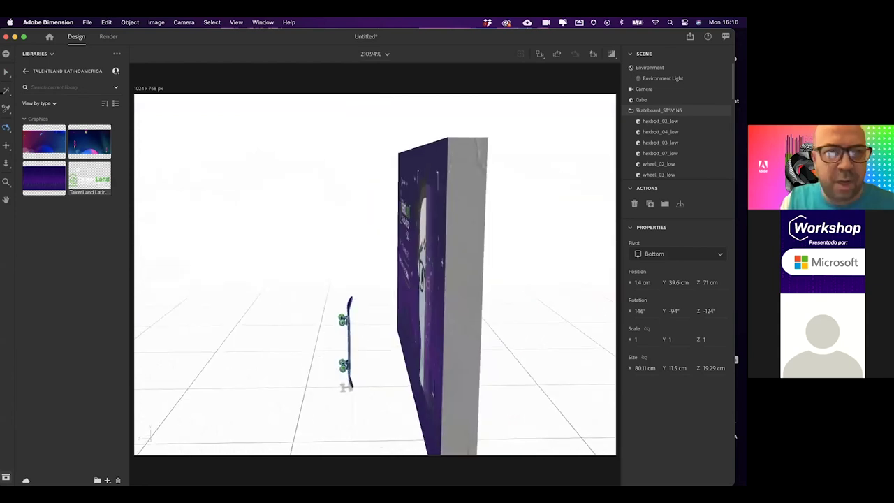
click(6, 72)
drag(355, 322, 422, 344)
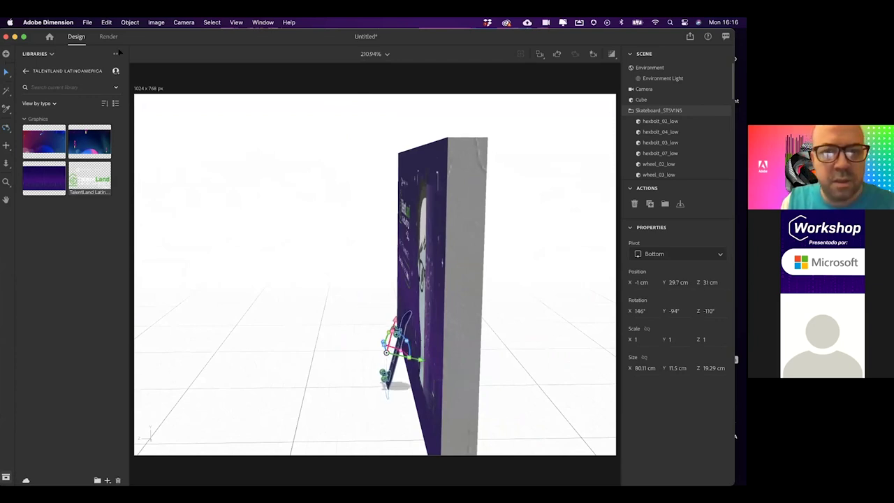
drag(394, 320, 395, 304)
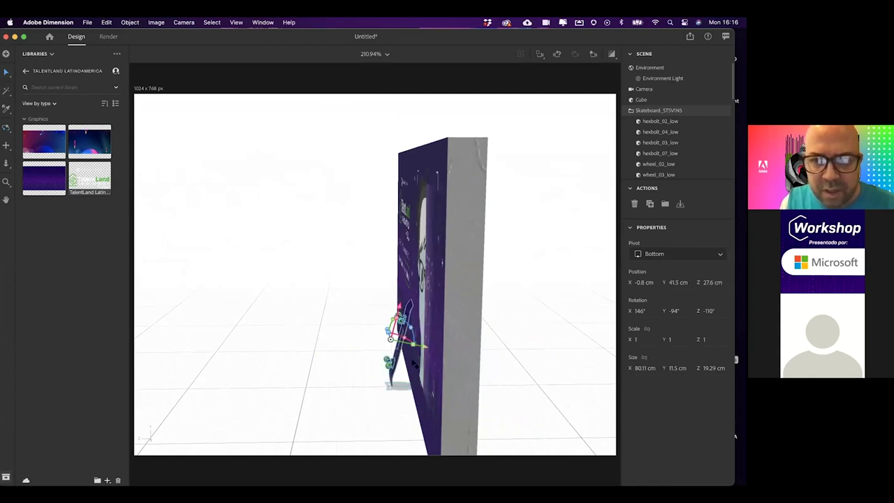
drag(421, 347, 421, 348)
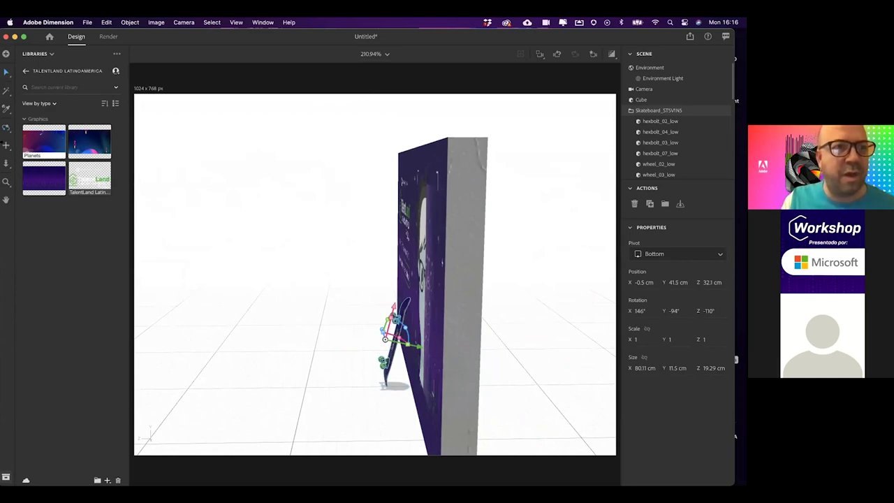
Clear the previous starter assets search and add a Text basic shape to the scene.
click(6, 128)
drag(363, 342, 500, 293)
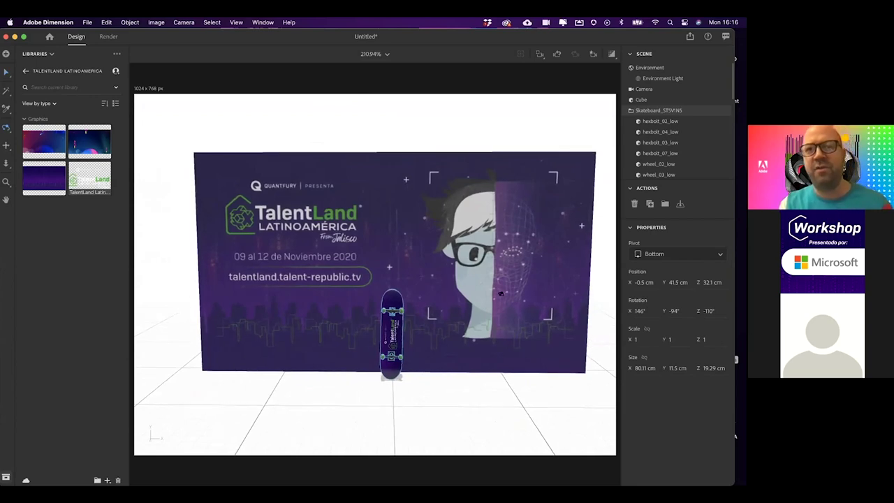
drag(472, 351, 475, 295)
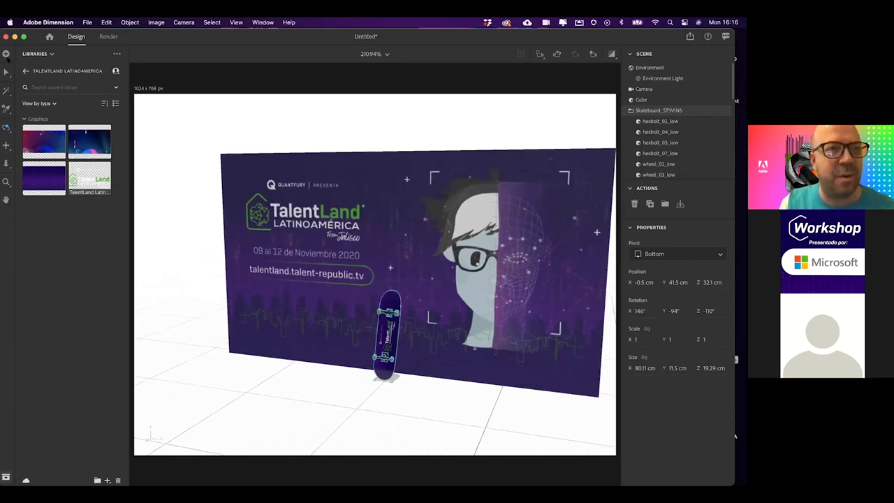
click(52, 53)
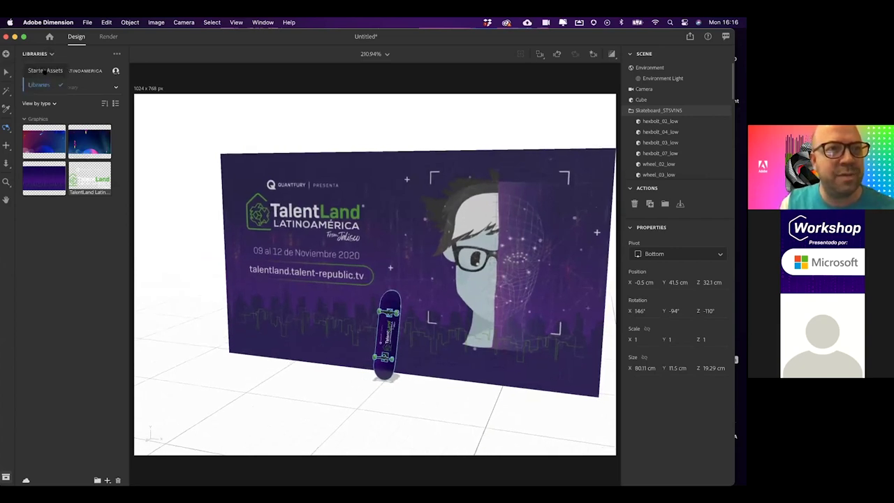
click(44, 70)
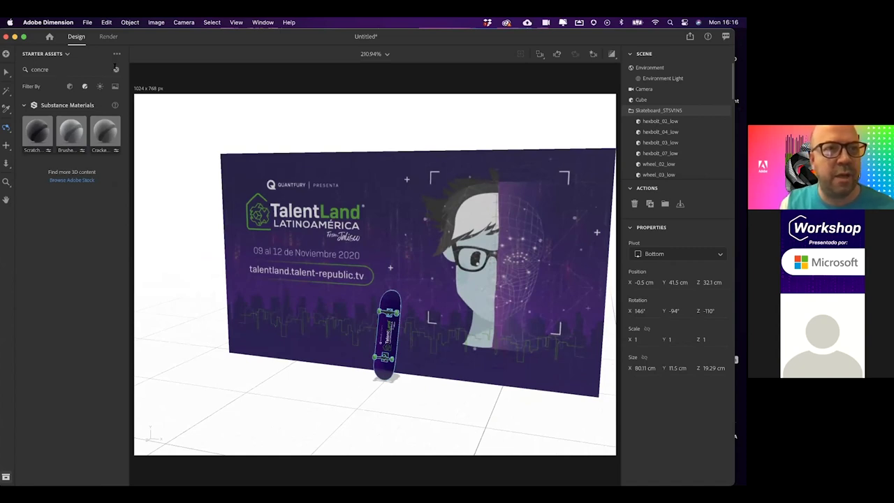
click(115, 69)
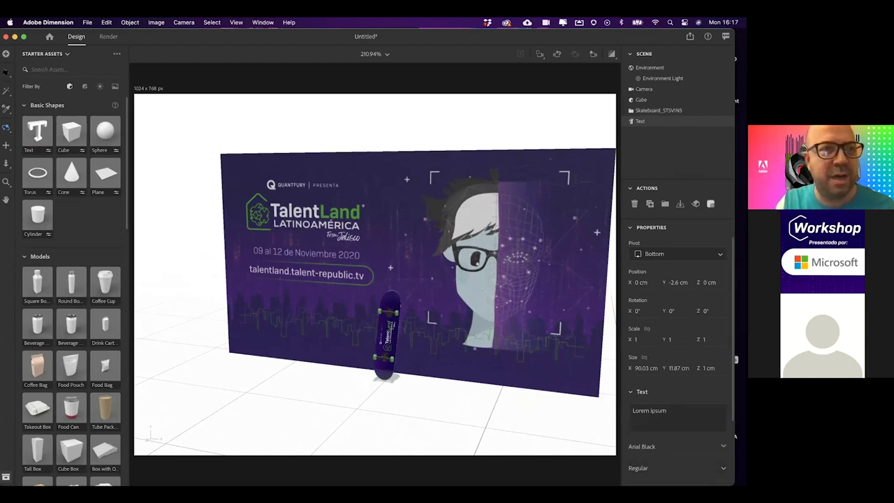
Duplicate the text object in front of the banner wall and set the copy's text to "Talent".
key(v)
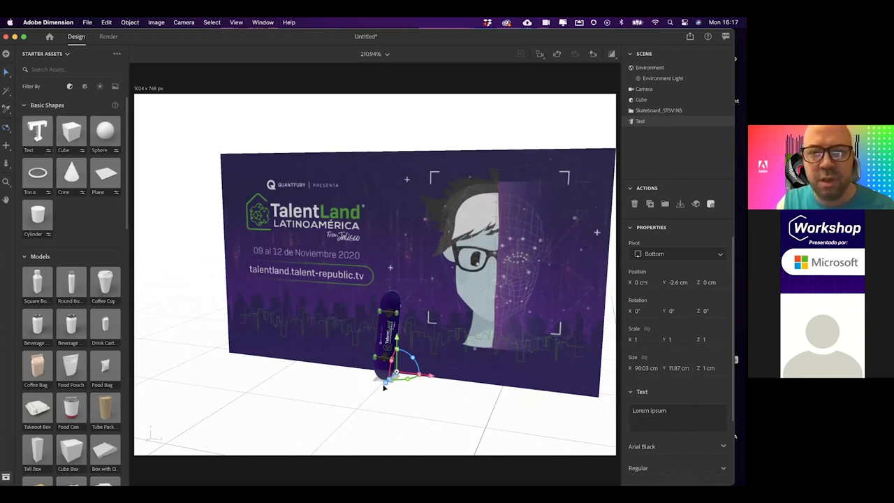
alt+drag(385, 382, 361, 408)
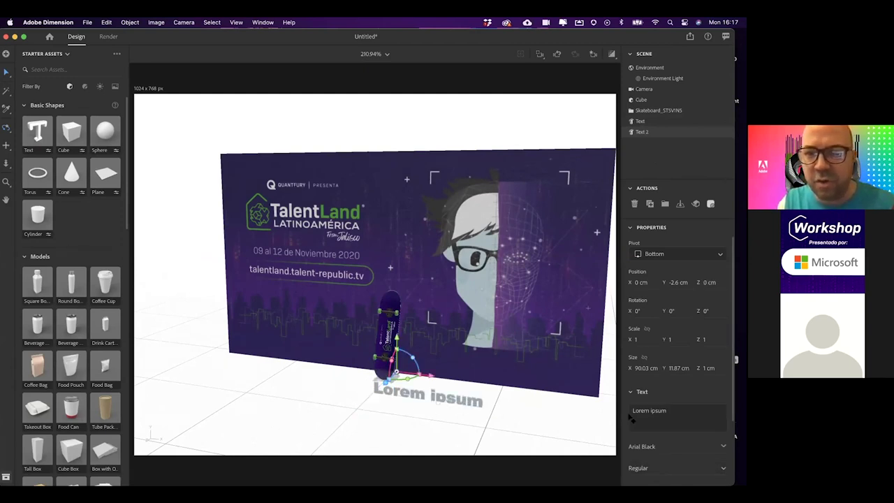
click(653, 413)
text(Talent)
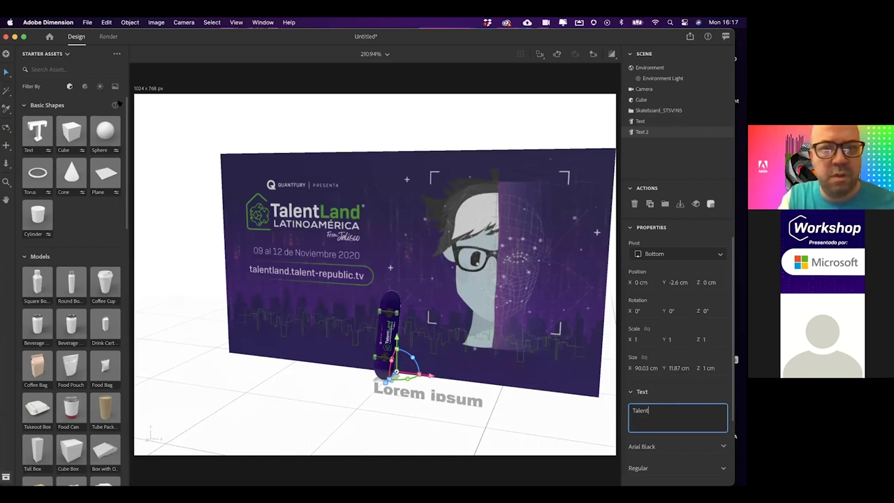
click(211, 138)
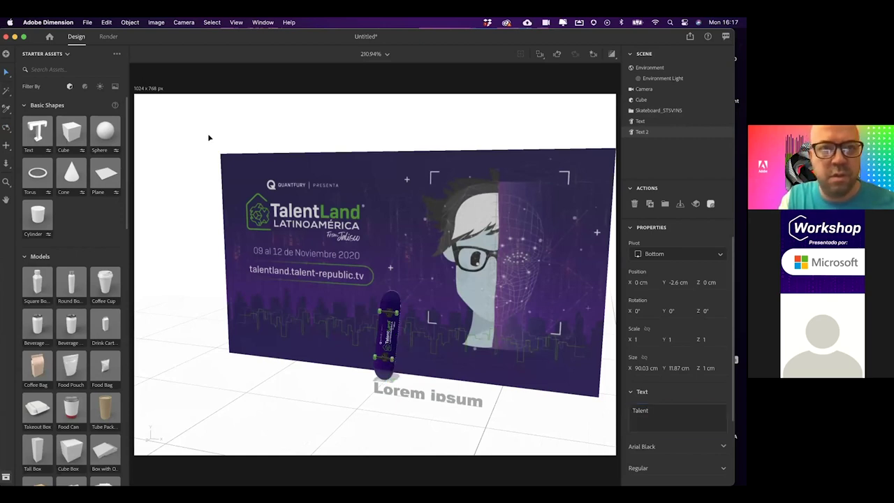
click(427, 393)
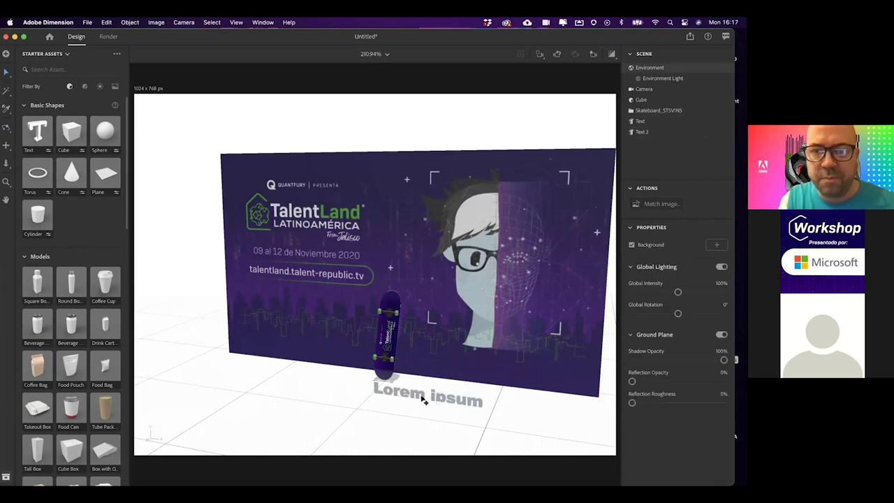
Change the content of the "Lorem ipsum" text object in front of the banner wall to "Talent".
click(424, 399)
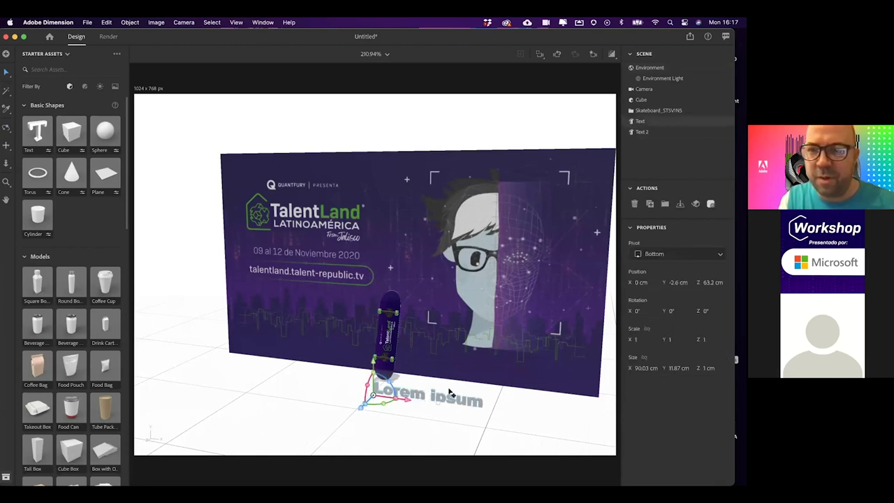
click(672, 412)
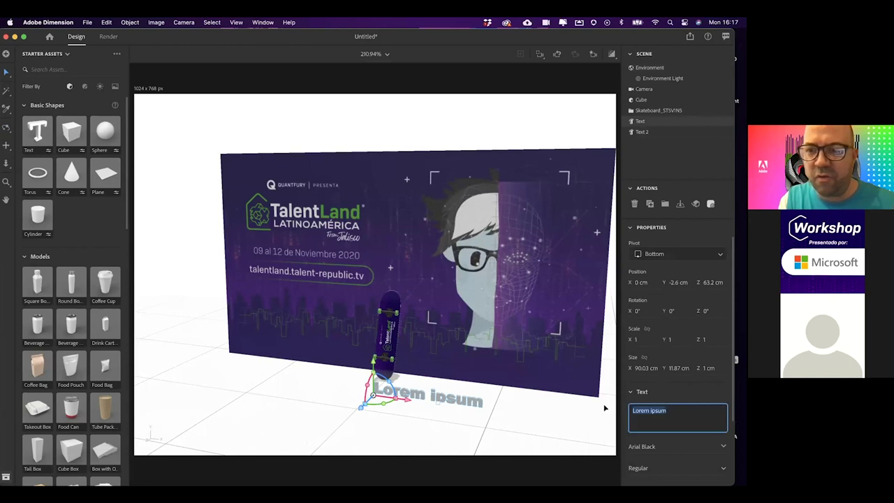
text(Talent)
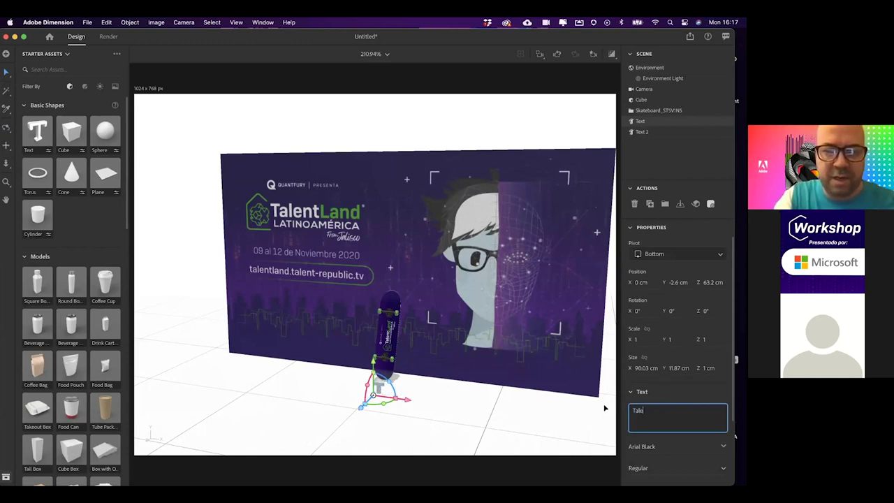
key(Return)
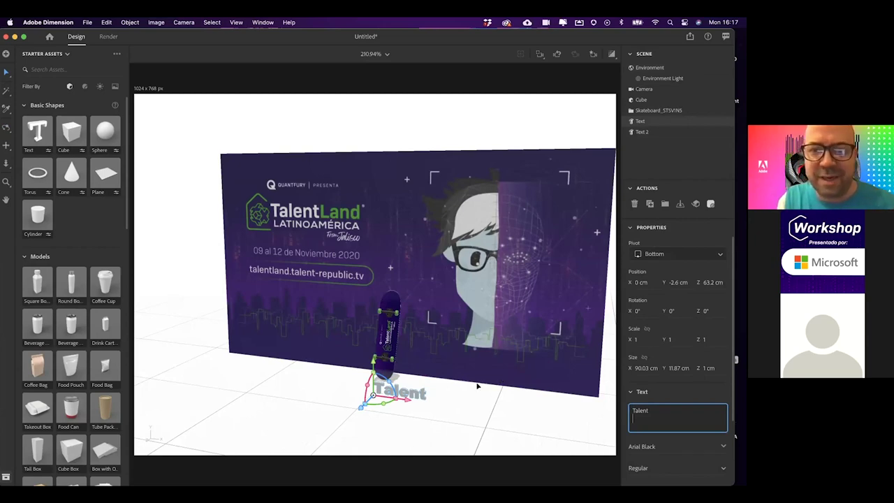
Change the "Talent" text's font to Avenir in the Medium style.
scroll(478, 385, up, 10)
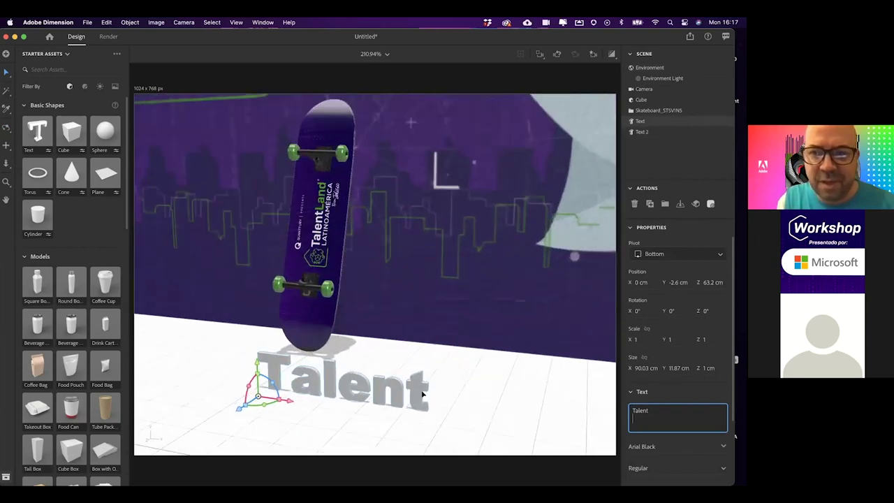
scroll(421, 395, up, 5)
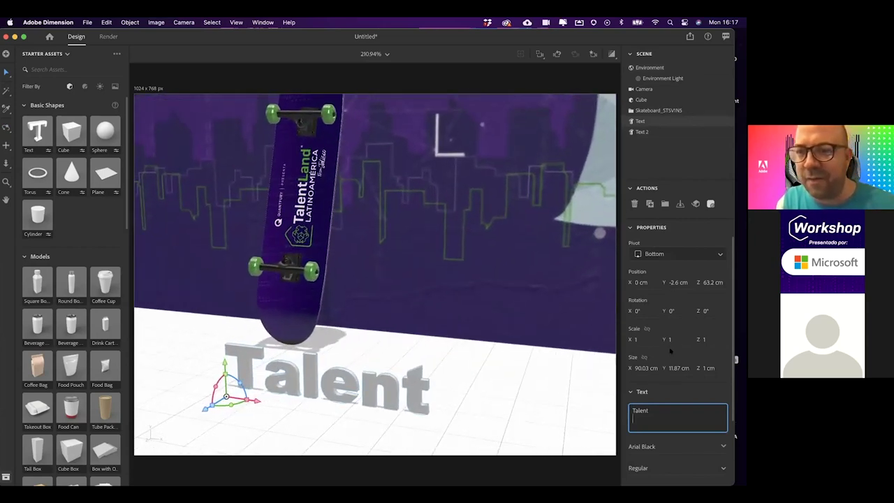
scroll(665, 380, down, 5)
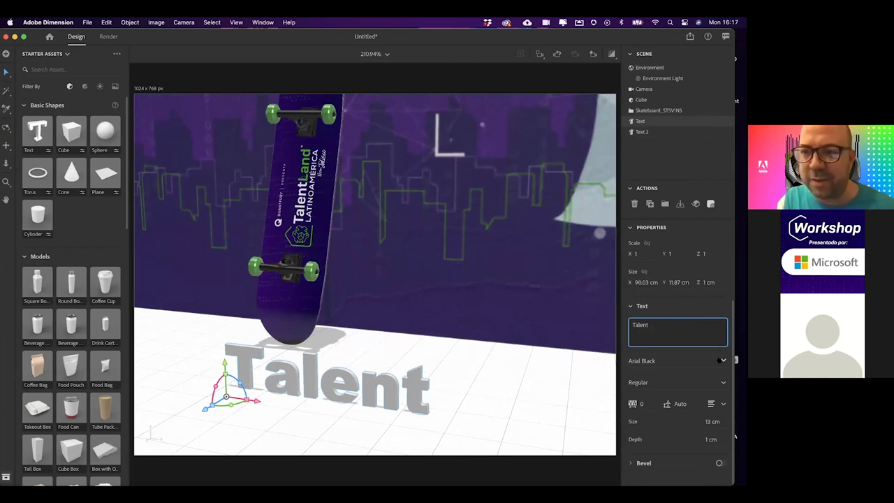
click(721, 361)
click(721, 360)
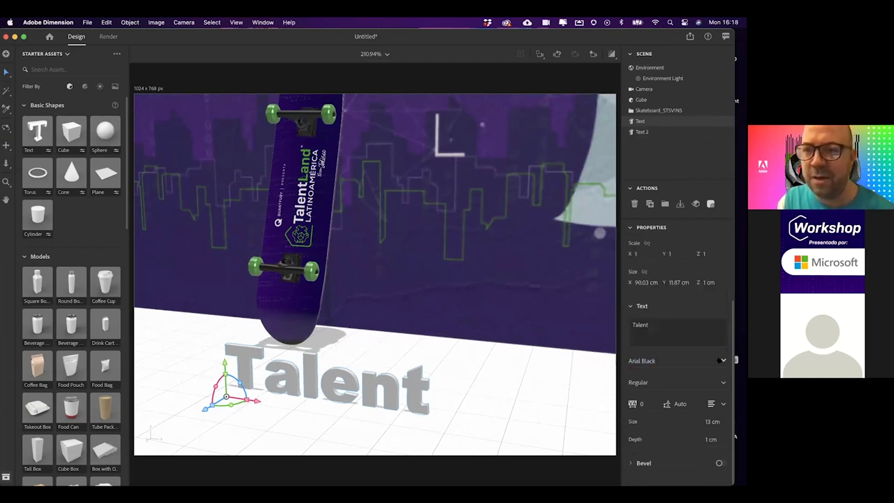
click(721, 361)
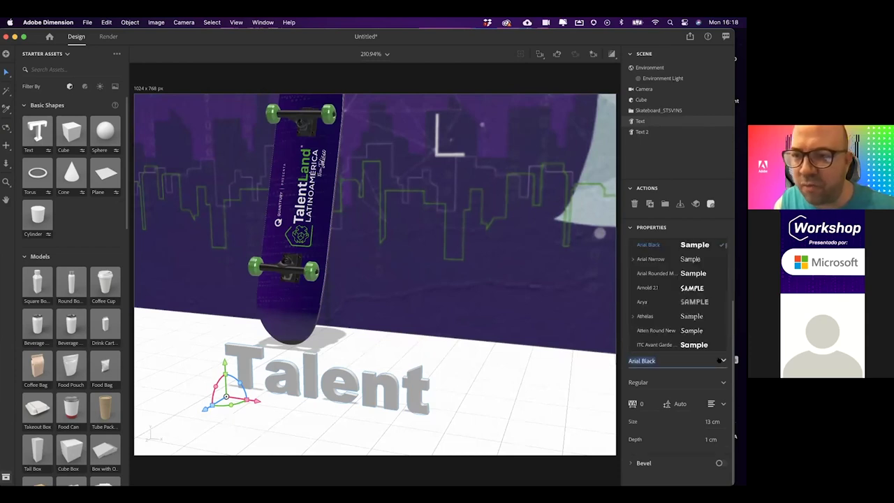
click(689, 330)
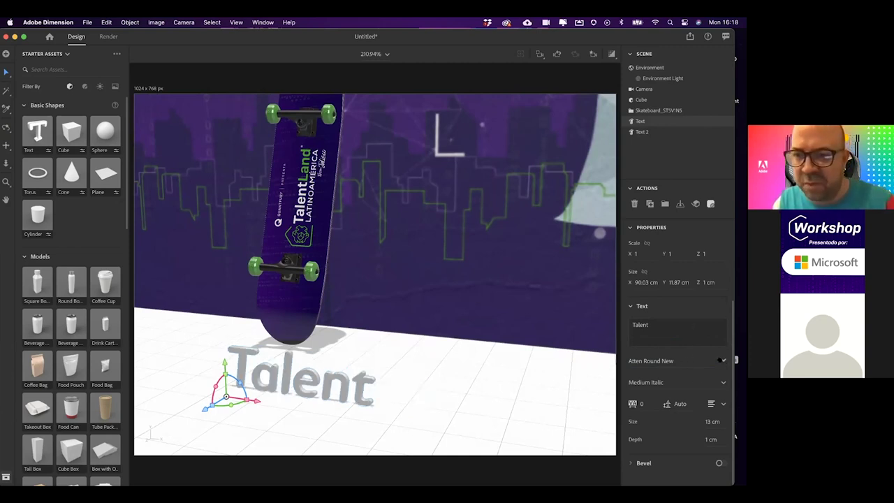
click(721, 360)
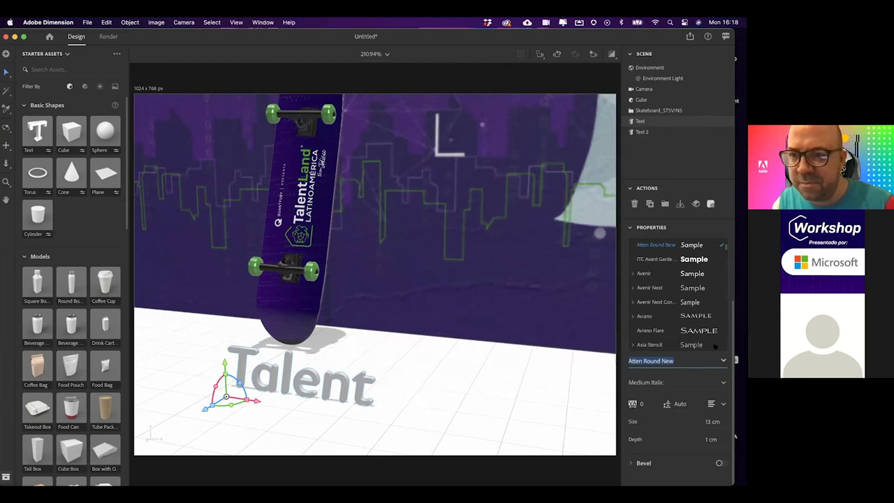
click(684, 273)
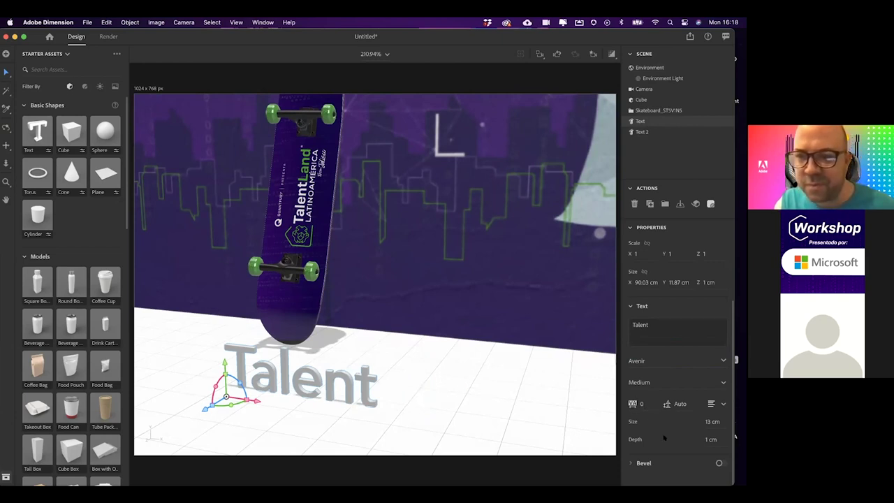
Turn on the bevel for the "Talent" text, keeping the Classic bevel style.
click(718, 462)
scroll(702, 415, down, 4)
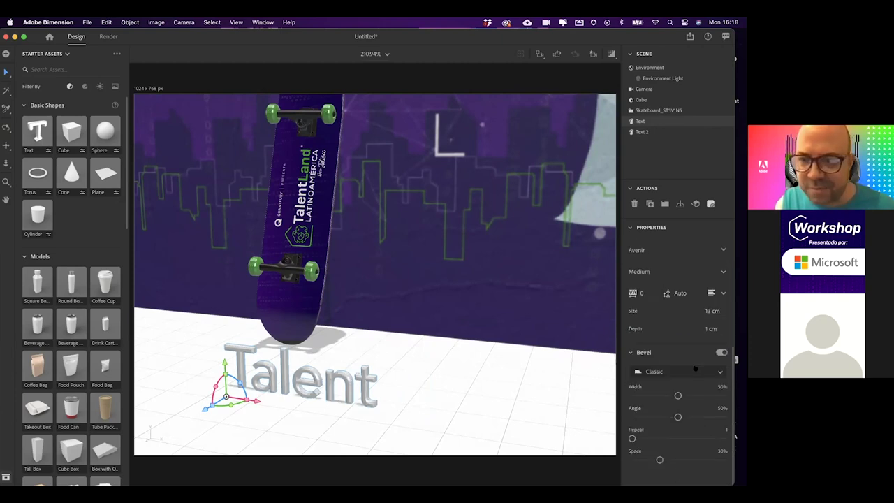
click(694, 371)
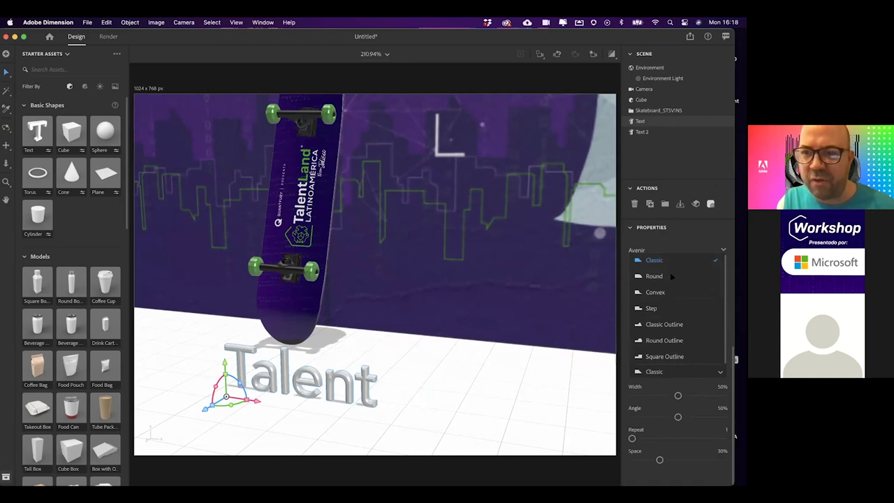
click(297, 400)
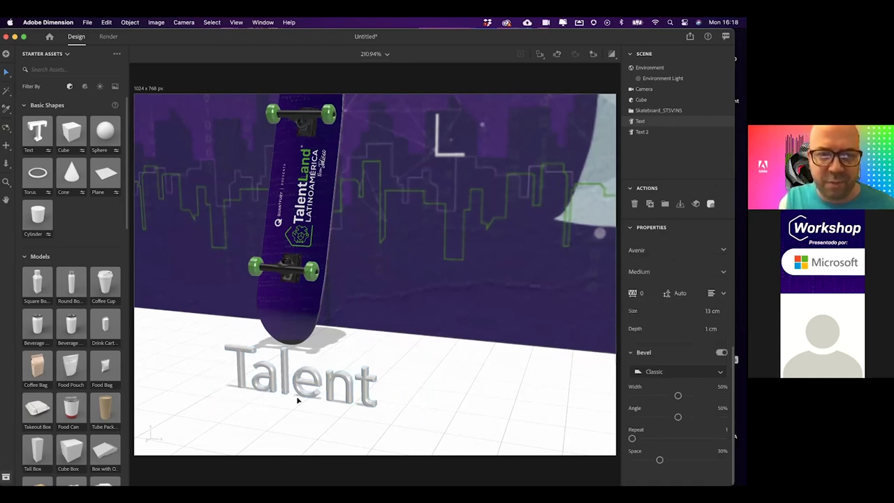
scroll(297, 400, up, 10)
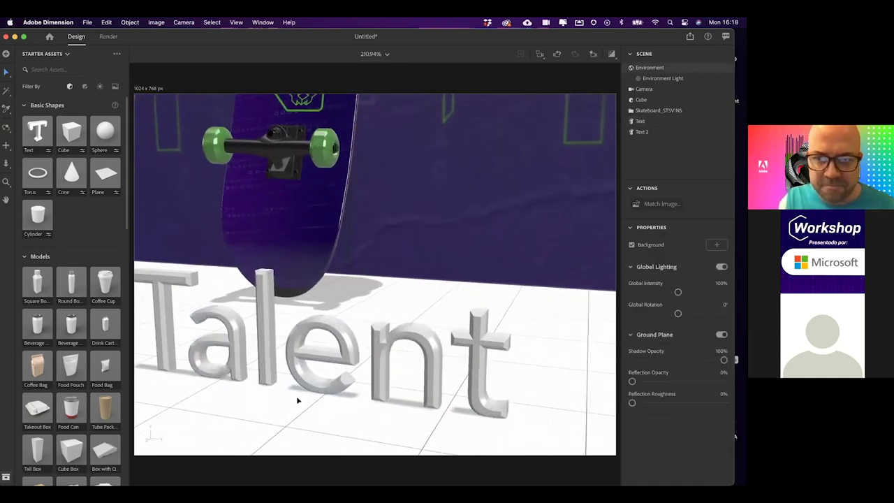
scroll(296, 400, up, 5)
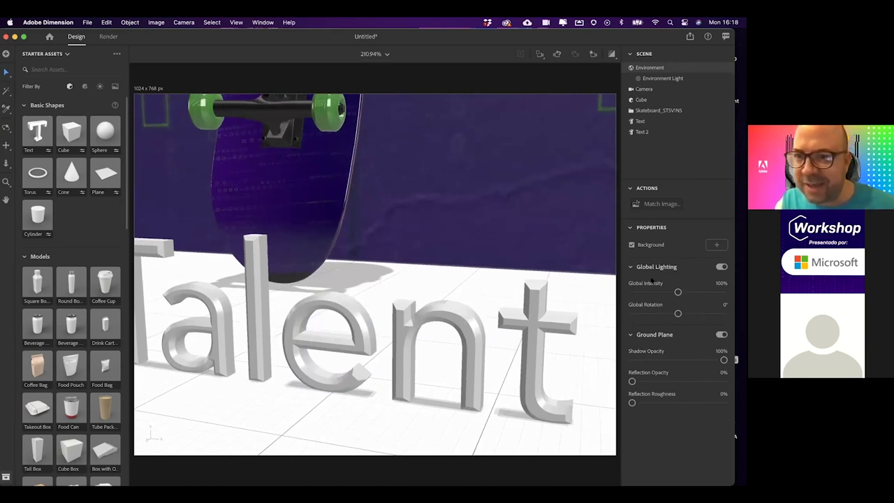
Set the "Talent" text's bevel to 35% width, 59% angle, 5 repeats and 65% space.
click(566, 360)
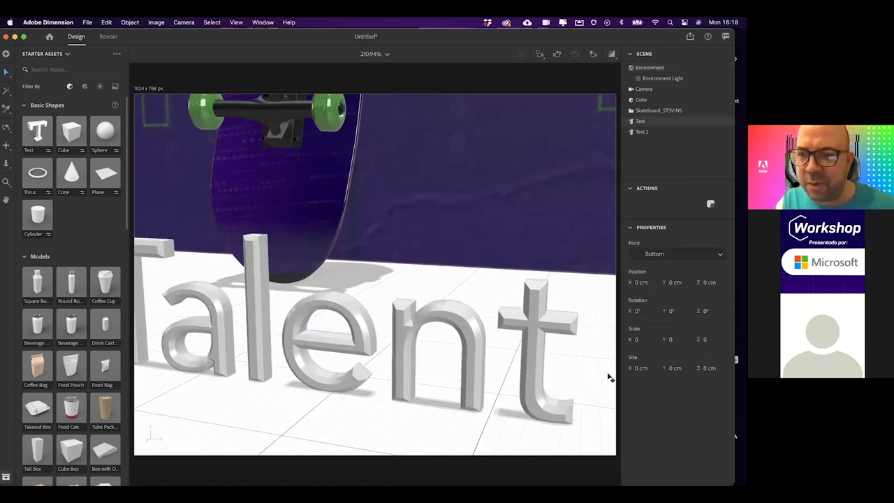
scroll(683, 408, down, 5)
drag(678, 395, 670, 416)
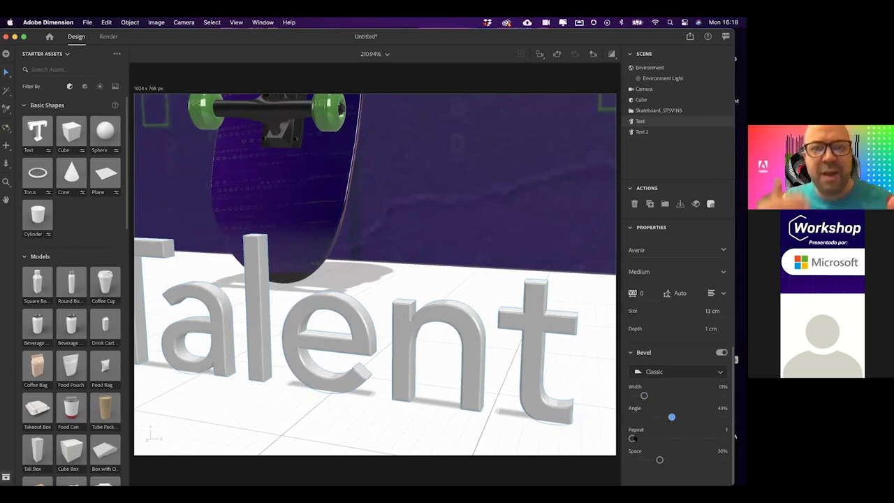
drag(650, 435, 691, 459)
drag(681, 417, 685, 417)
drag(644, 395, 662, 395)
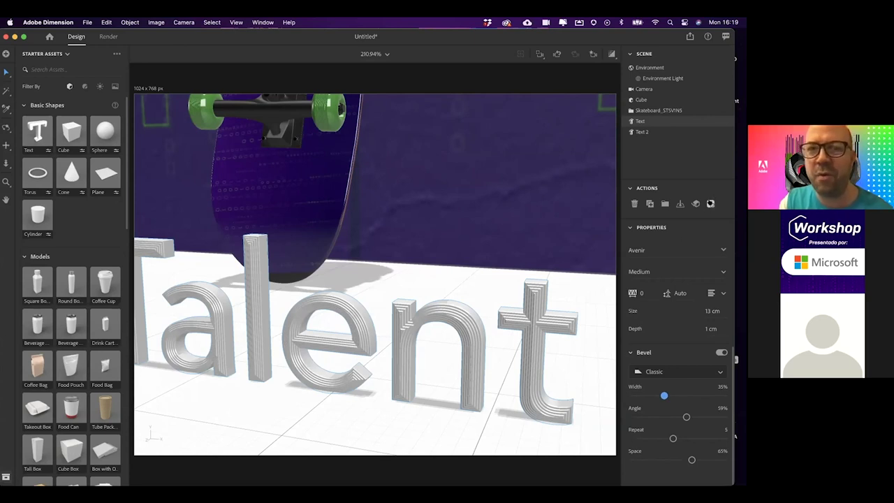
Color the side material of the "Talent" text with the saved green swatch, RGB 60, 150, 55.
click(710, 203)
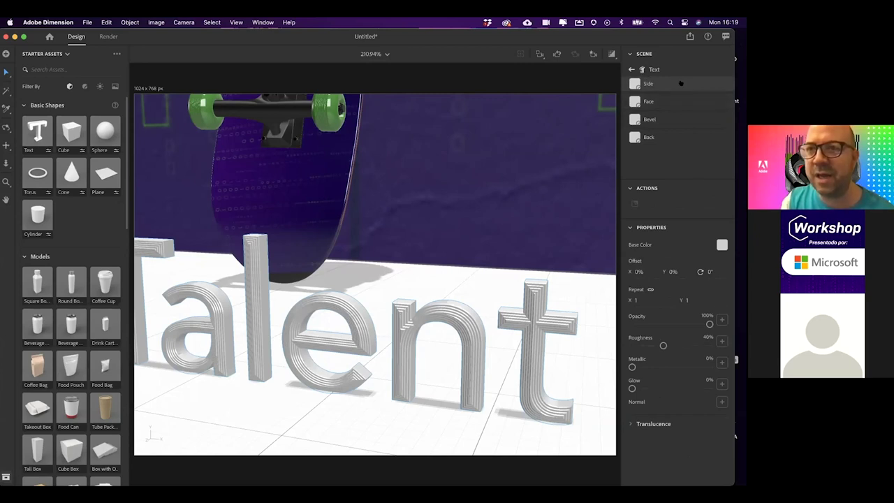
click(721, 243)
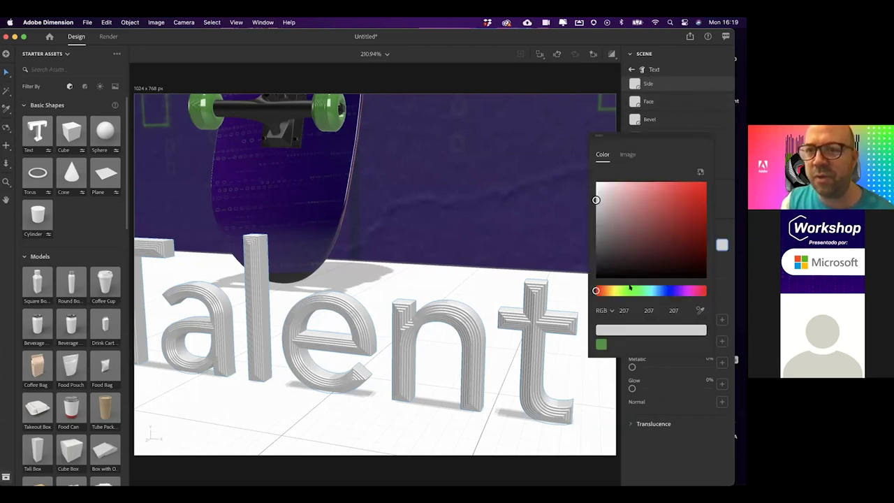
click(600, 344)
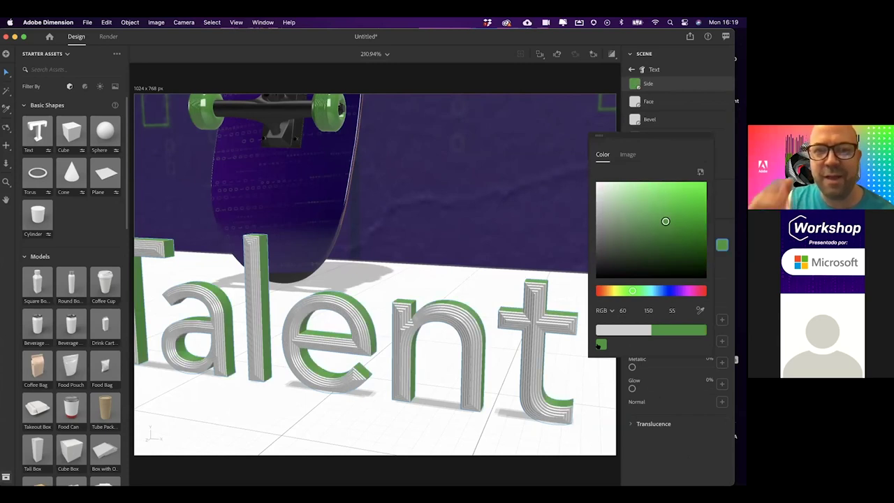
click(666, 408)
Color the face material of the "Talent" text dark purple, RGB 45, 0, 94, sampled from the skateboard deck.
click(674, 101)
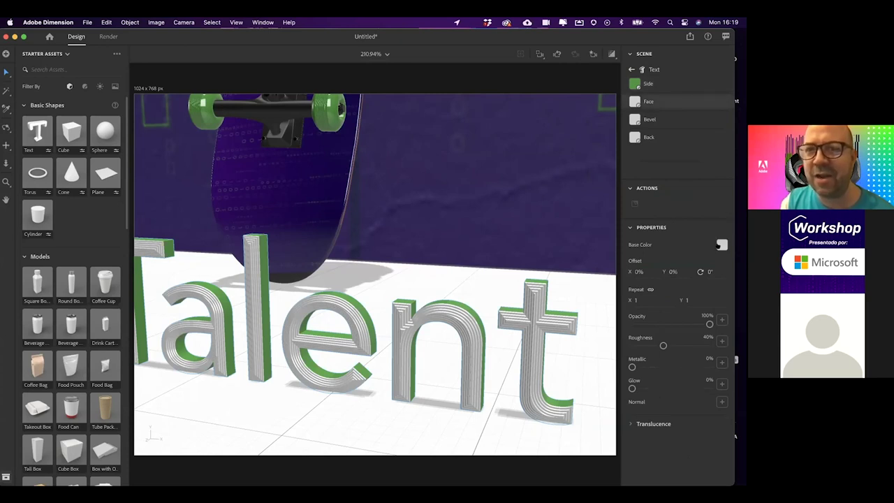
click(721, 244)
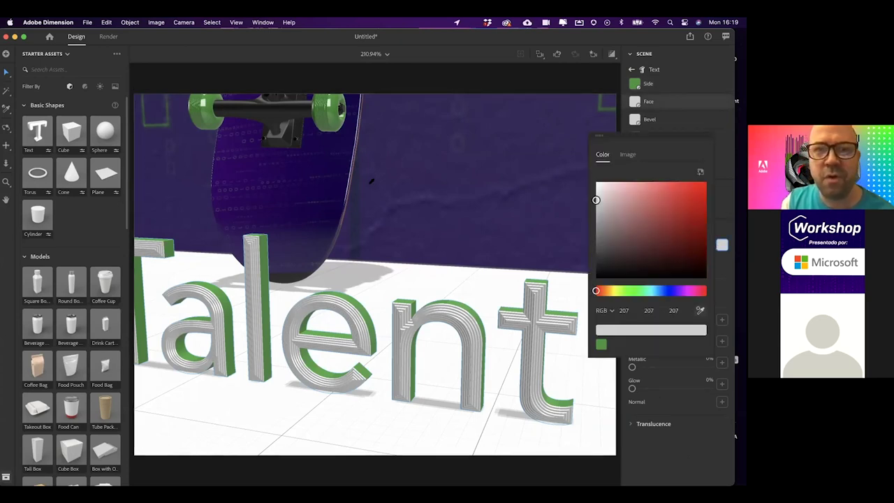
click(242, 165)
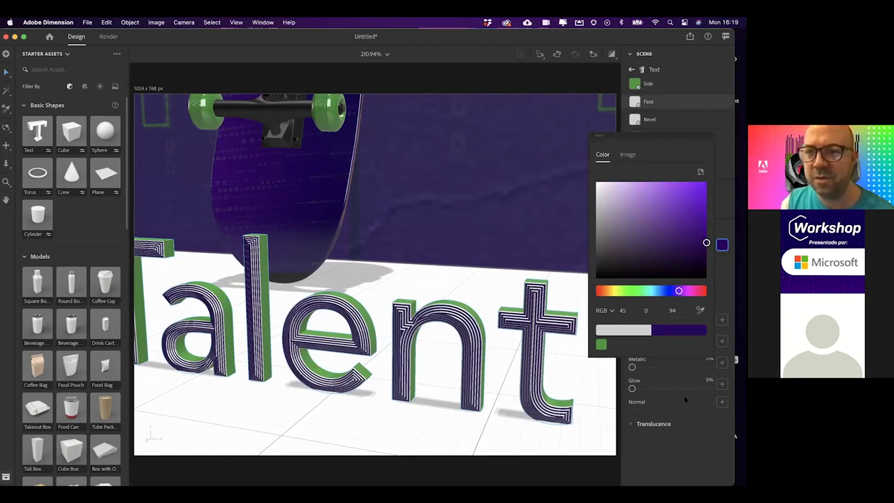
click(685, 399)
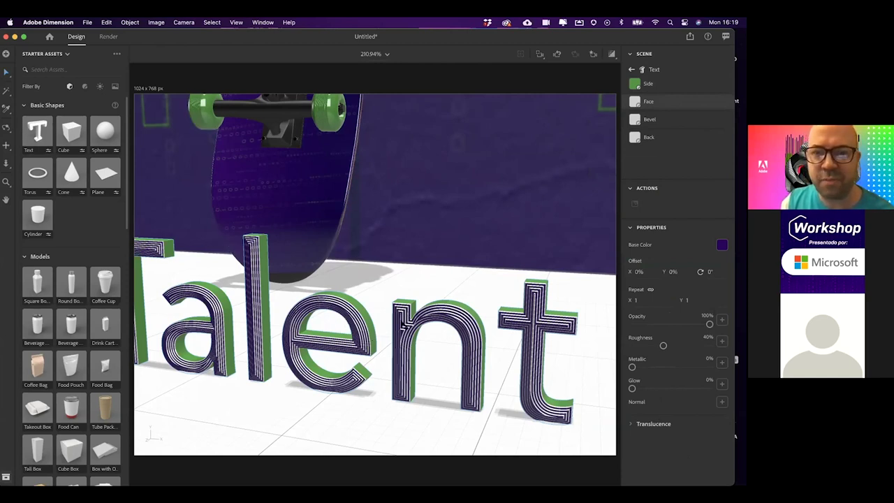
Simplify the "Talent" text's bevel to 1 repeat and 9% width.
click(406, 322)
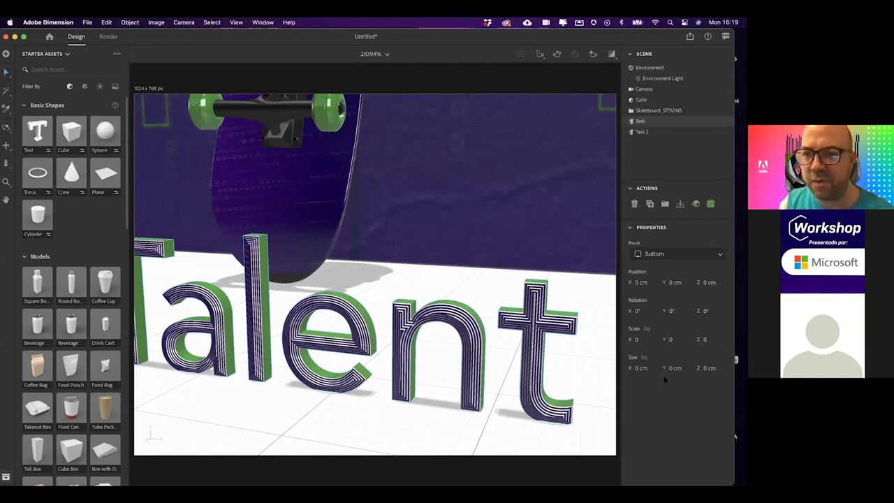
scroll(673, 440, down, 5)
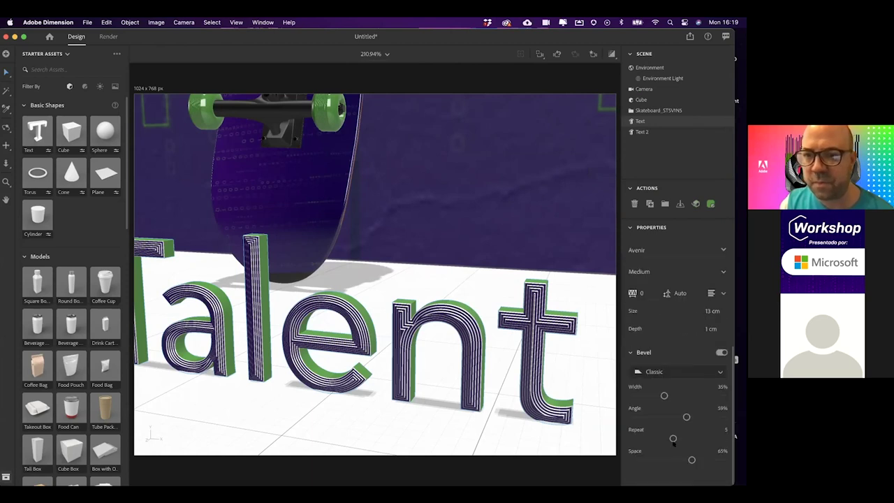
drag(673, 436, 620, 441)
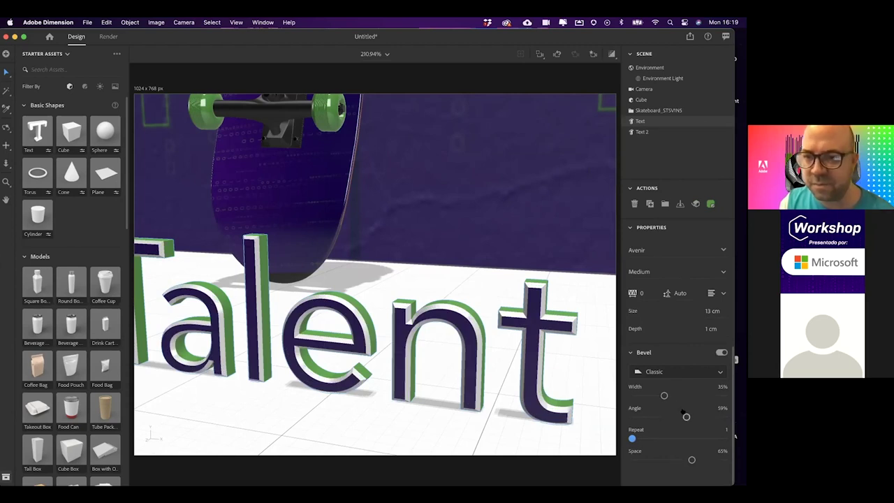
drag(664, 395, 640, 395)
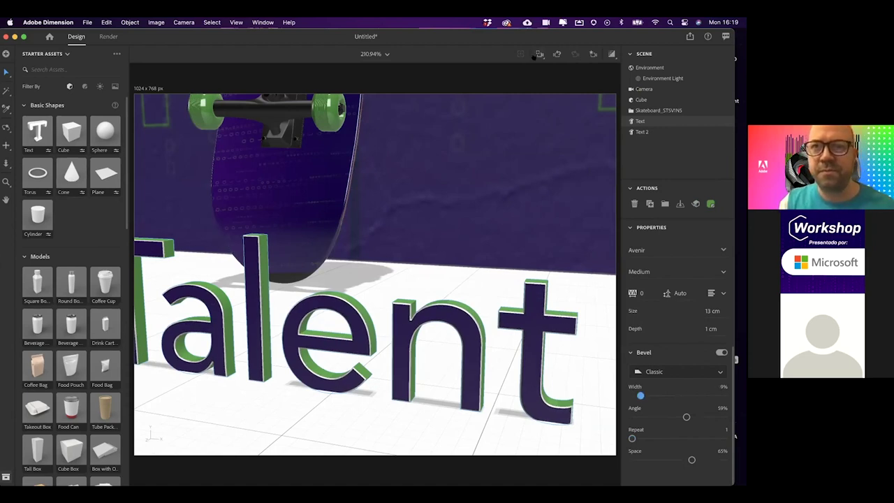
Scale up the "Talent" text to several times its size and place it beside the skateboard, closer to the banner wall.
click(538, 54)
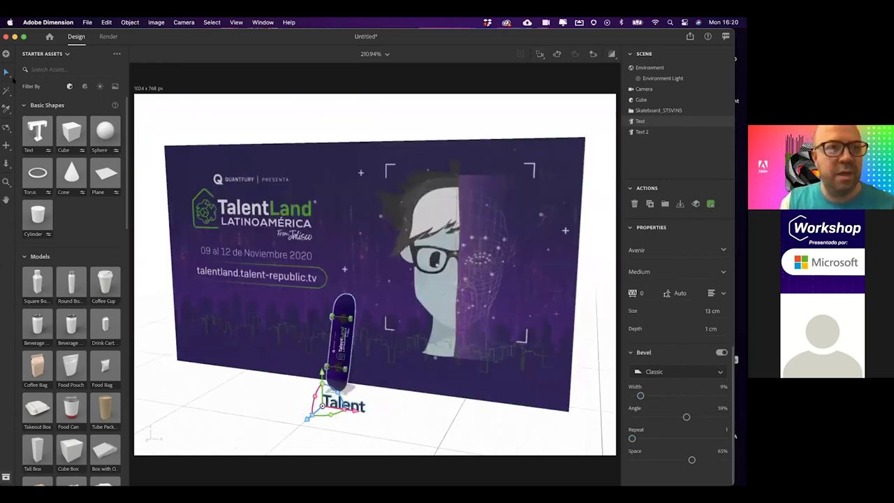
drag(322, 399, 321, 244)
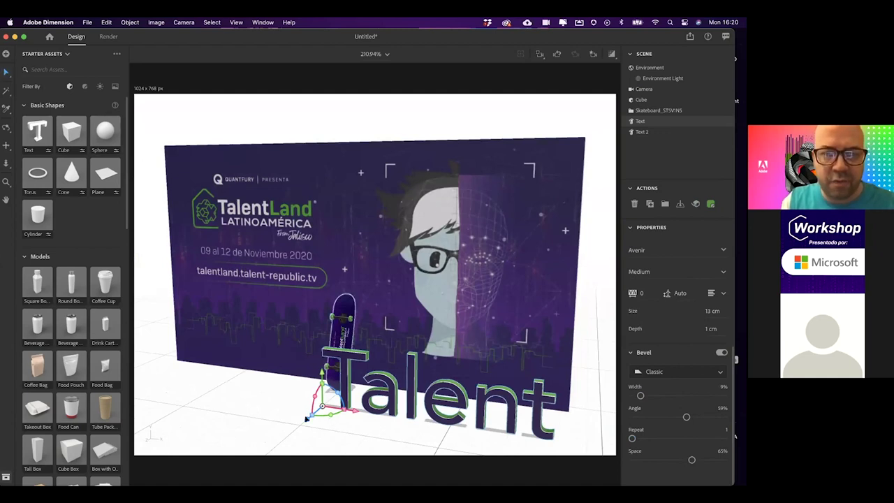
drag(322, 403, 399, 399)
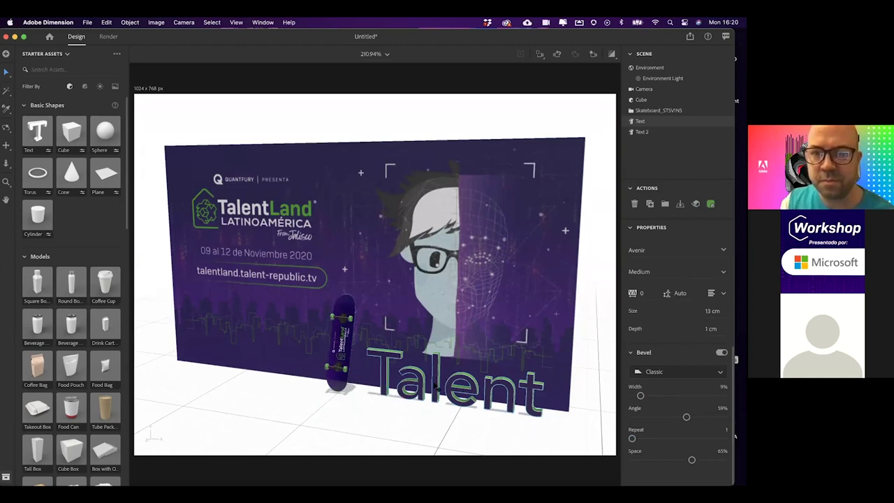
Recolor the face material of the "Talent" text with the saved green swatch, RGB 60, 150, 55.
double_click(434, 384)
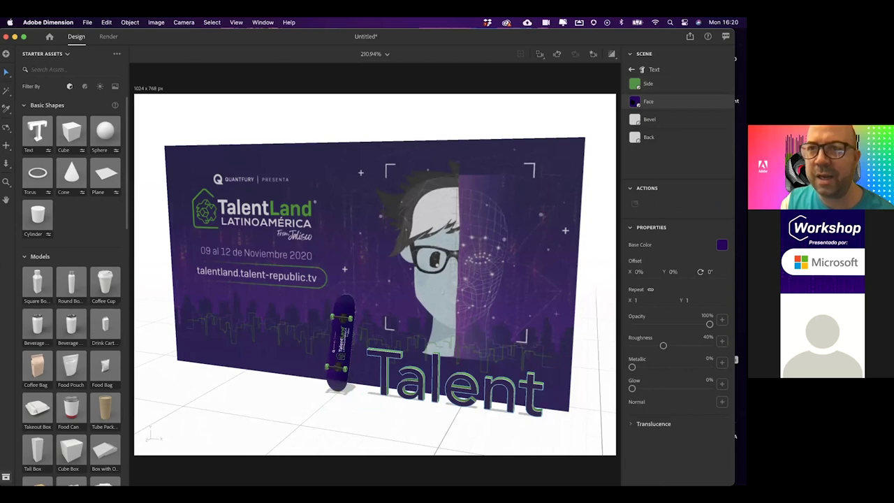
click(721, 244)
click(615, 344)
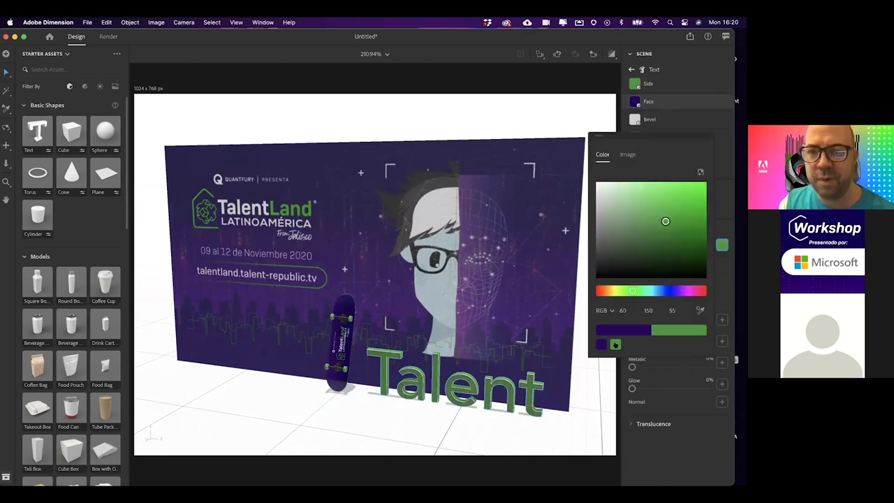
click(572, 415)
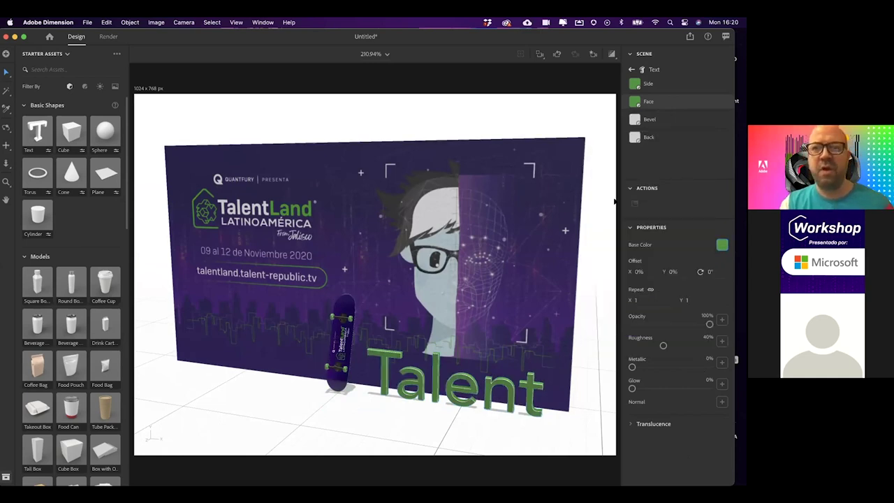
click(620, 158)
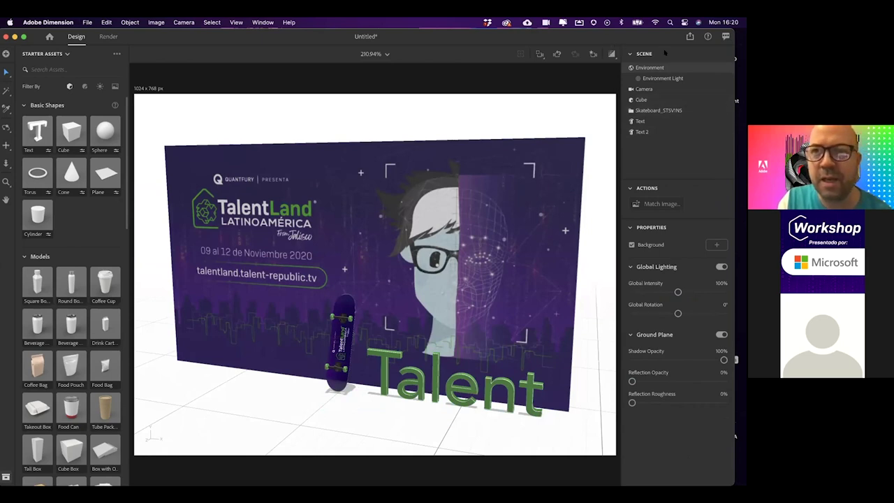
Select the banner wall, skateboard and "Talent" text together and export the selection for Aero.
click(690, 37)
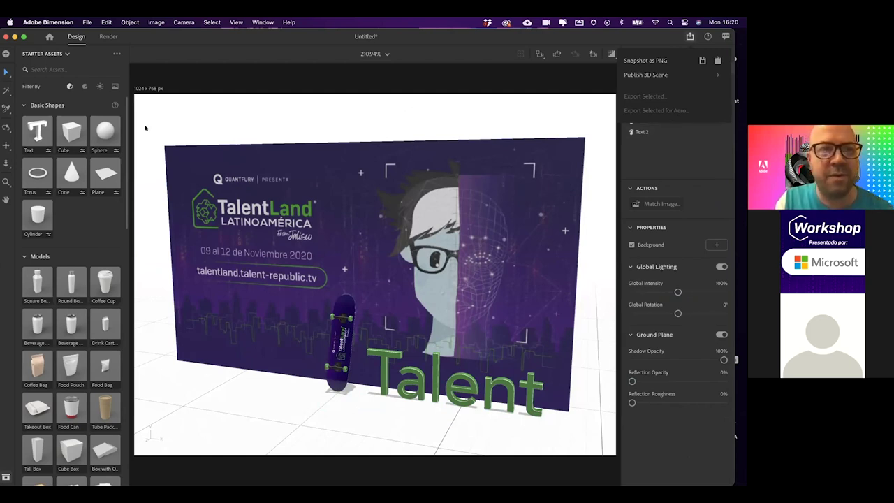
click(598, 427)
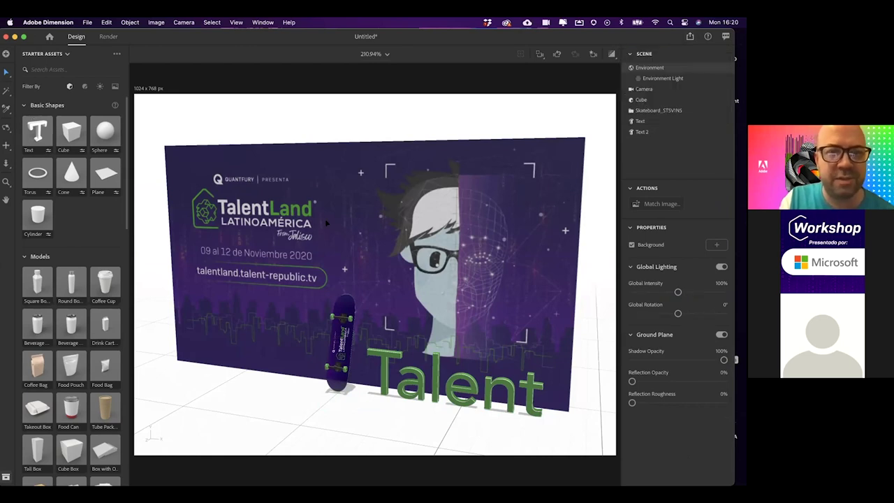
drag(152, 112, 597, 444)
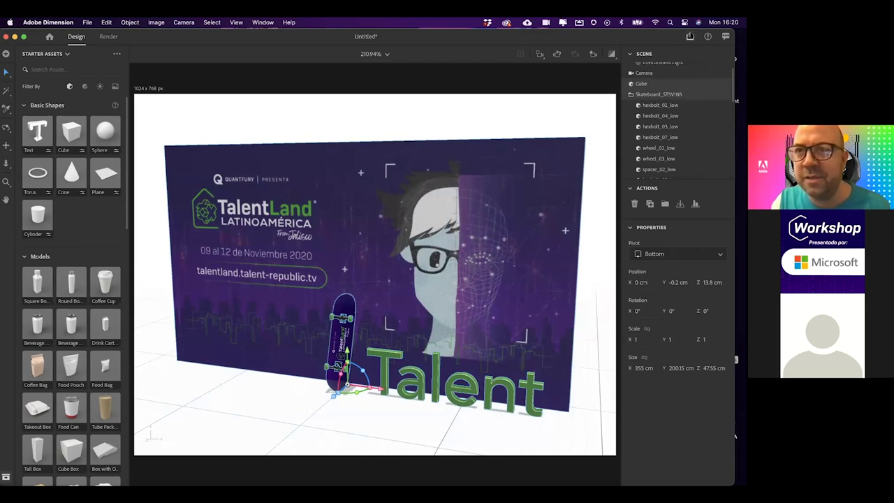
click(689, 36)
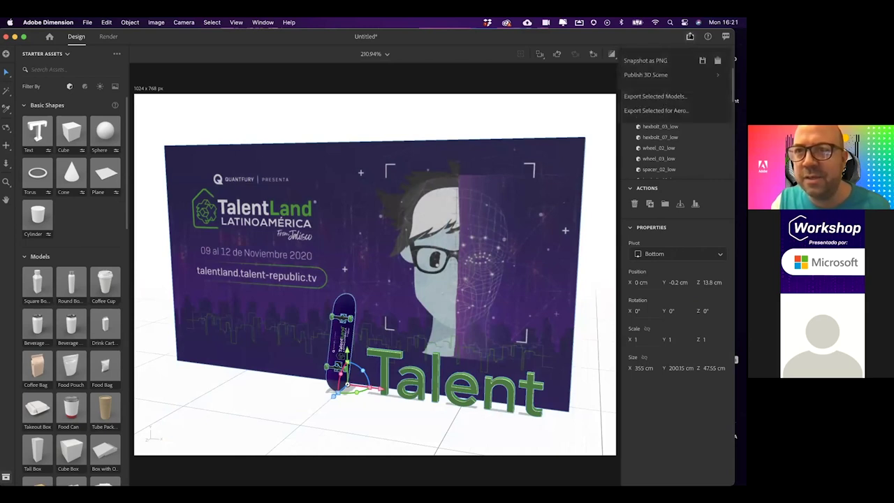
click(667, 111)
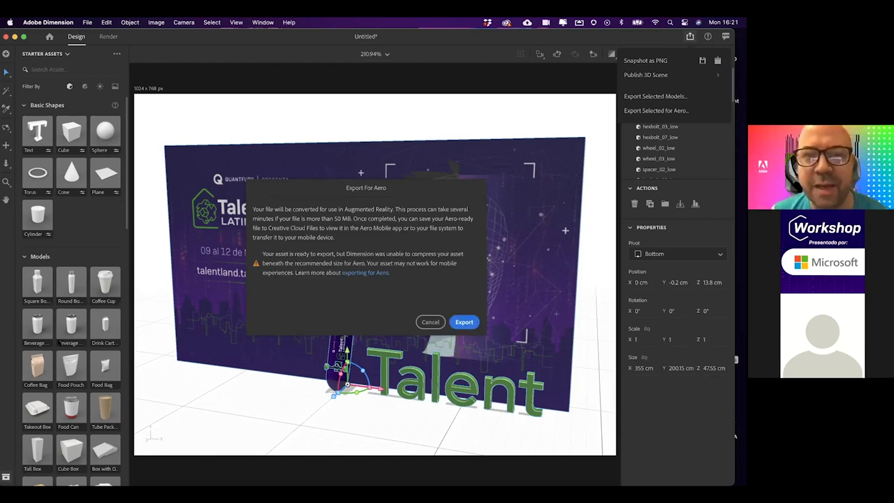
click(462, 321)
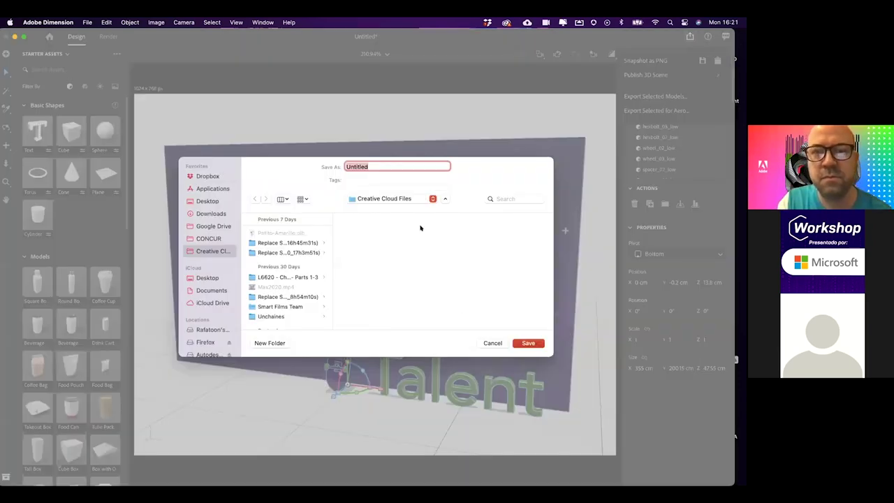
Save the Aero export as "Muro Nuevo Talent" in the TalentLand Latinoamerica folder.
click(402, 200)
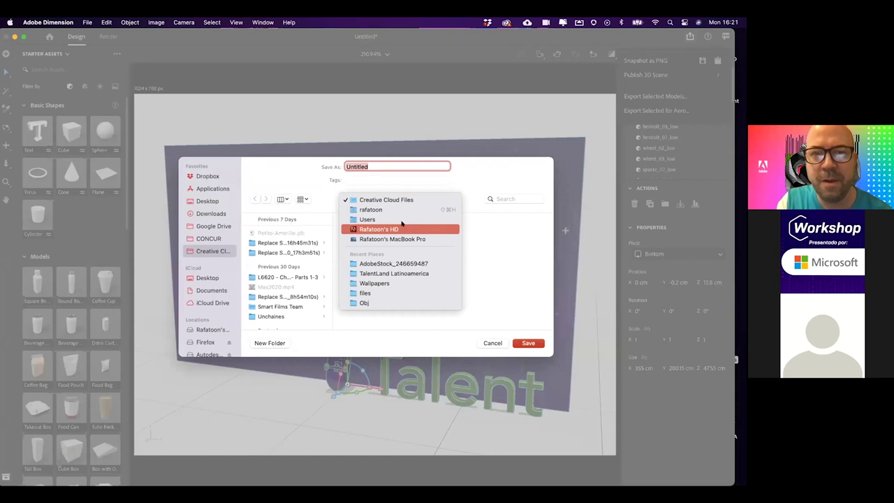
click(397, 273)
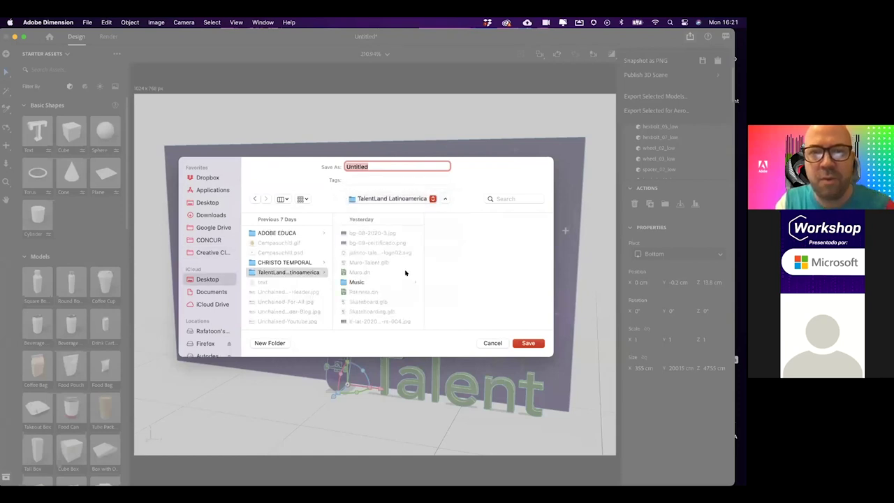
text(Mu)
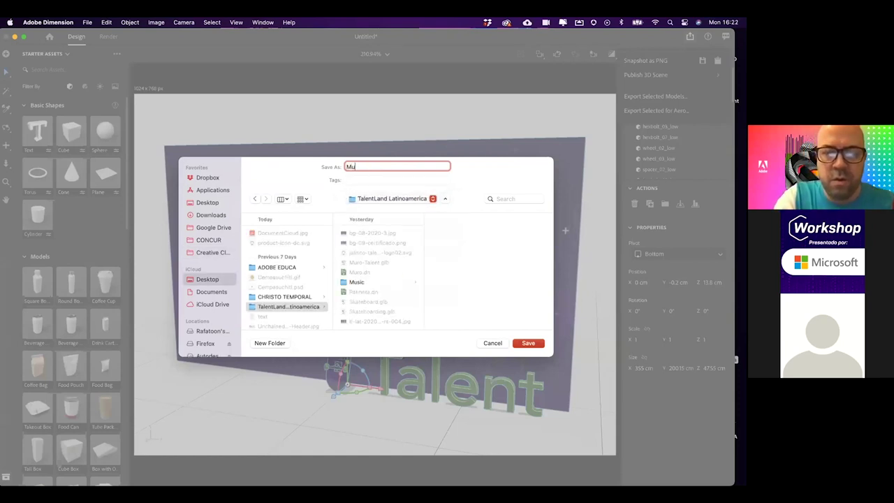
text(ro Nue)
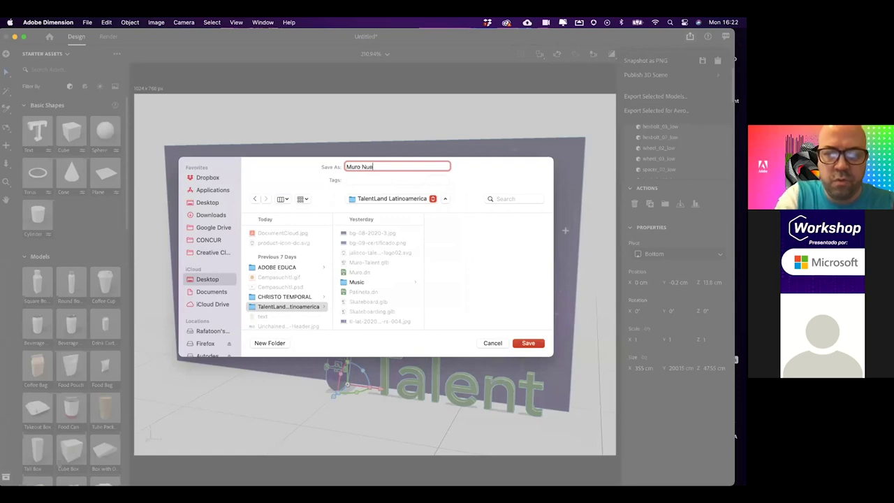
text(vo Talent)
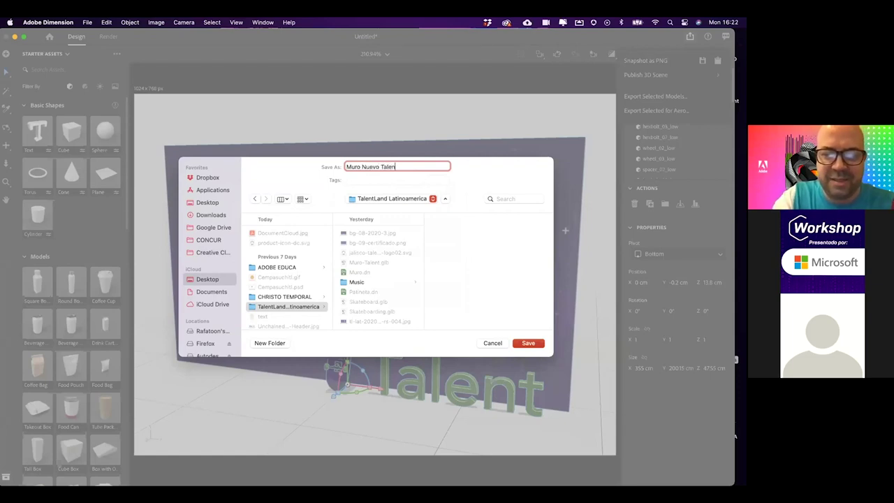
click(523, 343)
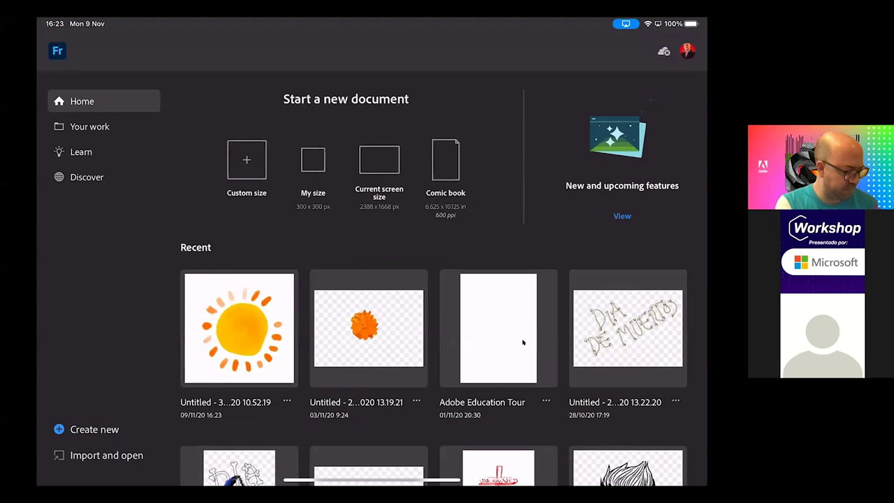
Switch to Adobe Fresco, create a 500 x 500 px document and show its canvas full screen.
click(247, 159)
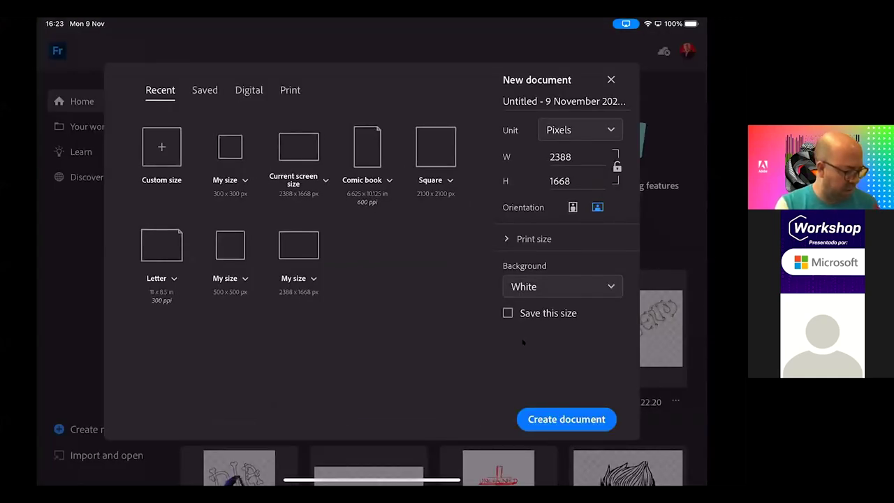
click(230, 244)
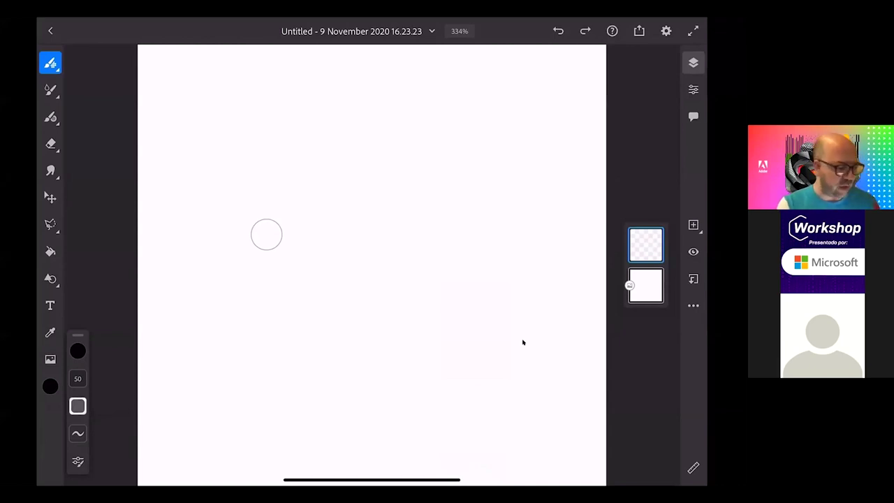
key(f)
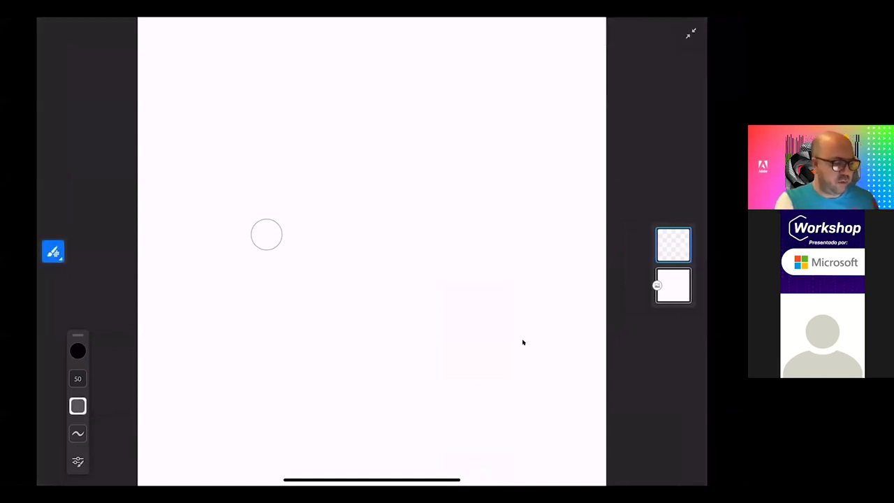
Try grainy black strokes with the pixel brush at size 50 in the canvas center, and undo them all.
click(372, 197)
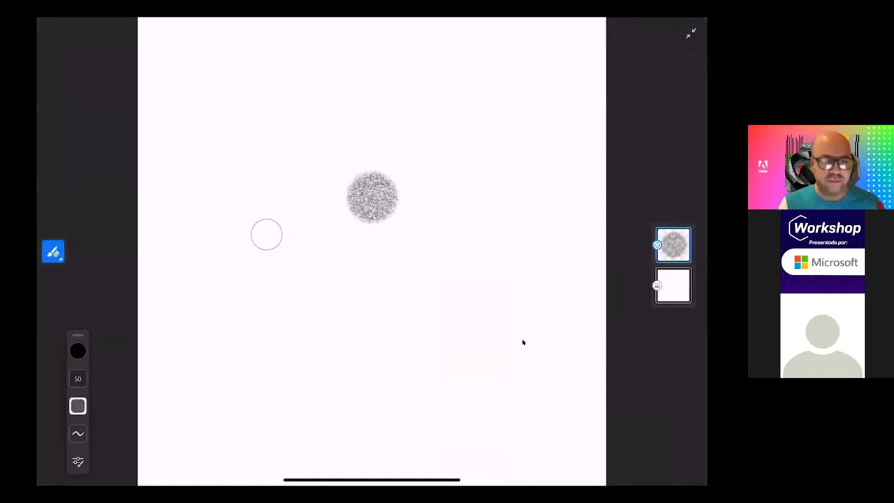
mouse_move(421, 224)
mouse_down()
mouse_move(391, 290)
mouse_move(444, 359)
mouse_move(370, 255)
mouse_up()
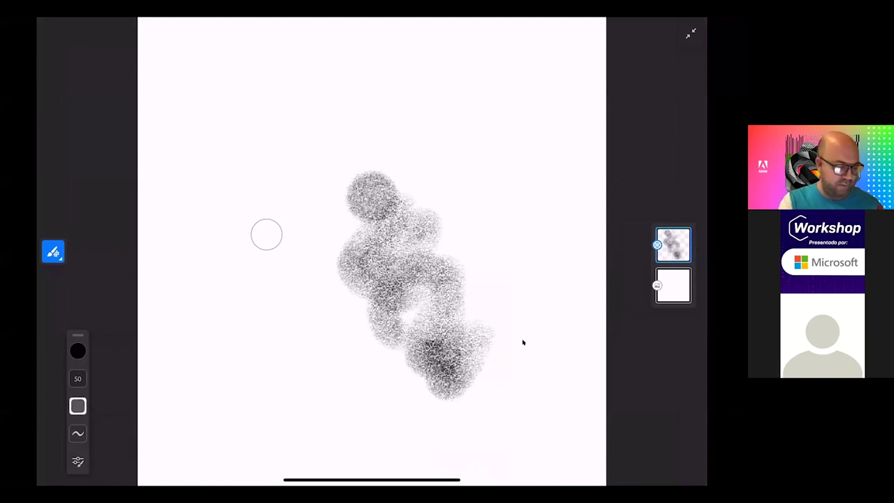
click(53, 251)
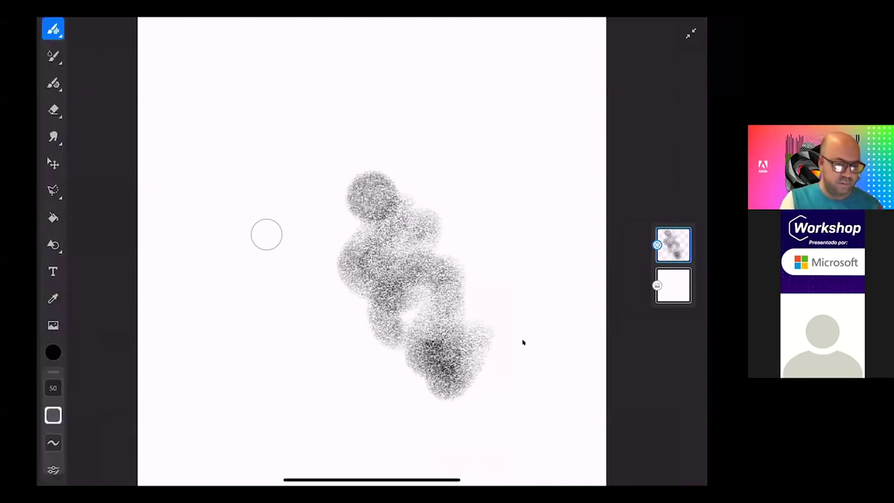
key(ctrl+z)
key(ctrl+z)
key(ctrl+z)
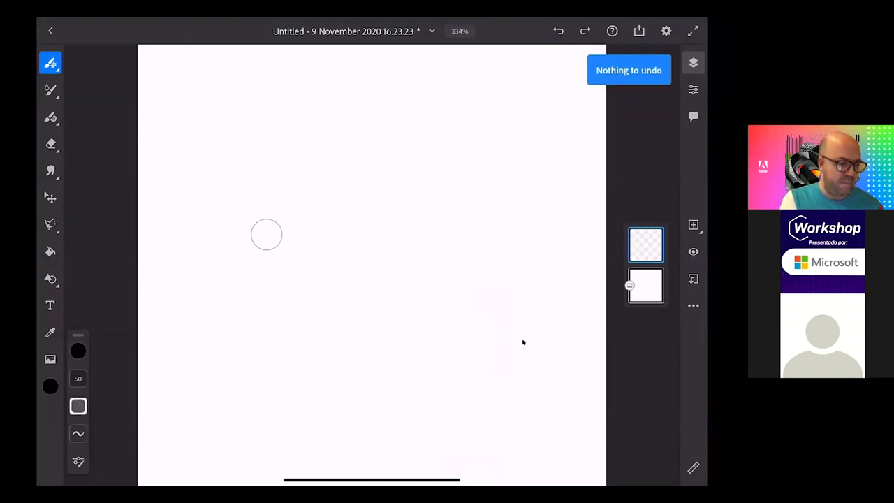
Try broad black strokes with the live oil brush at size 270 and undo them.
key(b)
key(b)
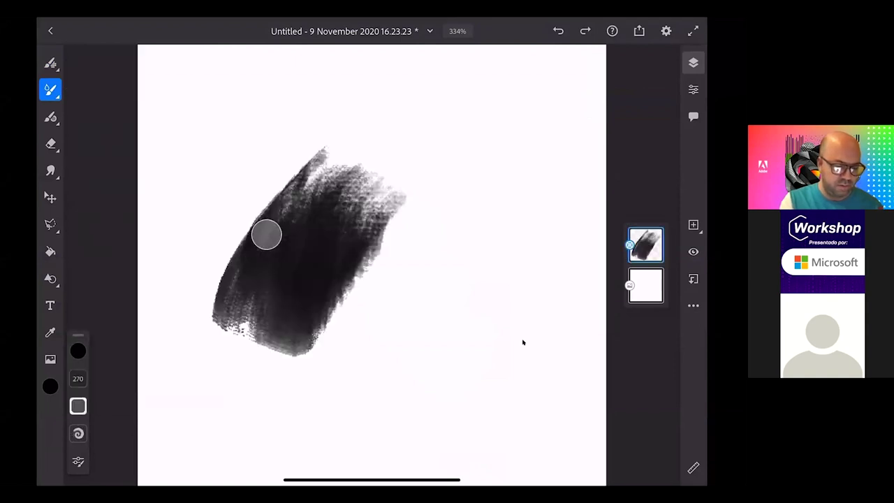
key(ctrl+z)
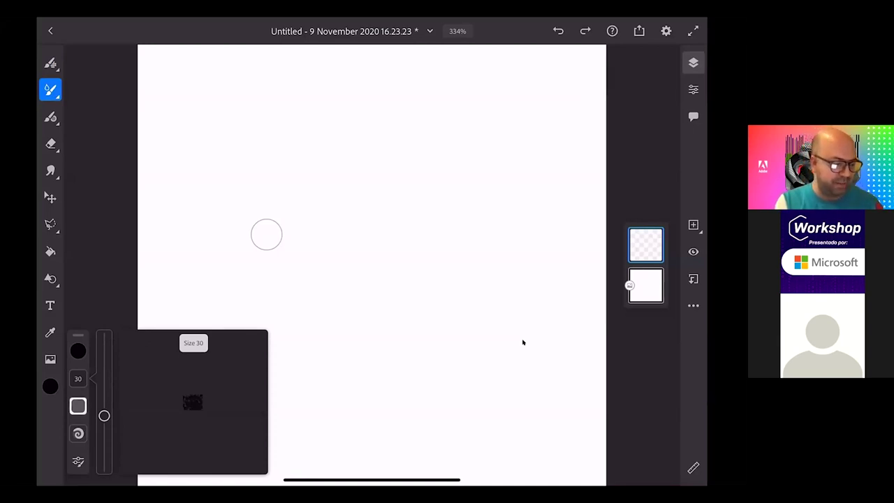
Paint curved white strokes near the canvas center with the live oil brush at size 30.
click(50, 386)
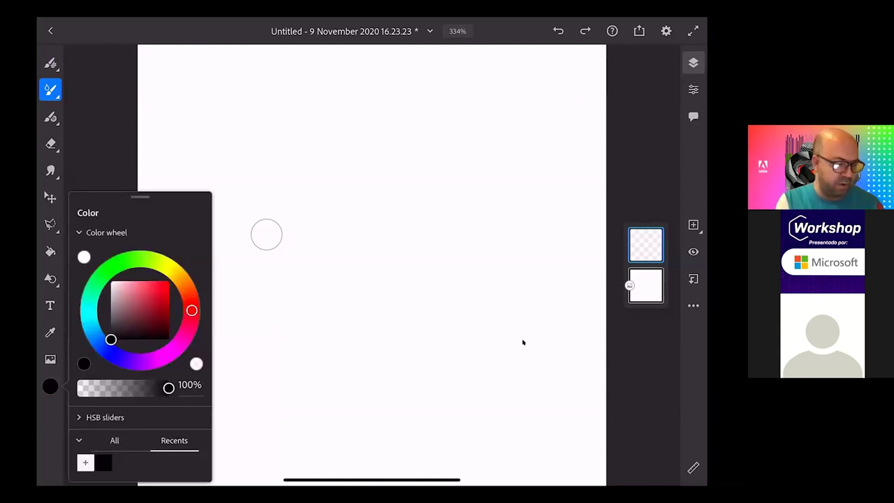
click(84, 257)
click(266, 235)
mouse_move(325, 213)
mouse_down()
mouse_move(328, 299)
mouse_move(364, 241)
mouse_move(317, 338)
mouse_up()
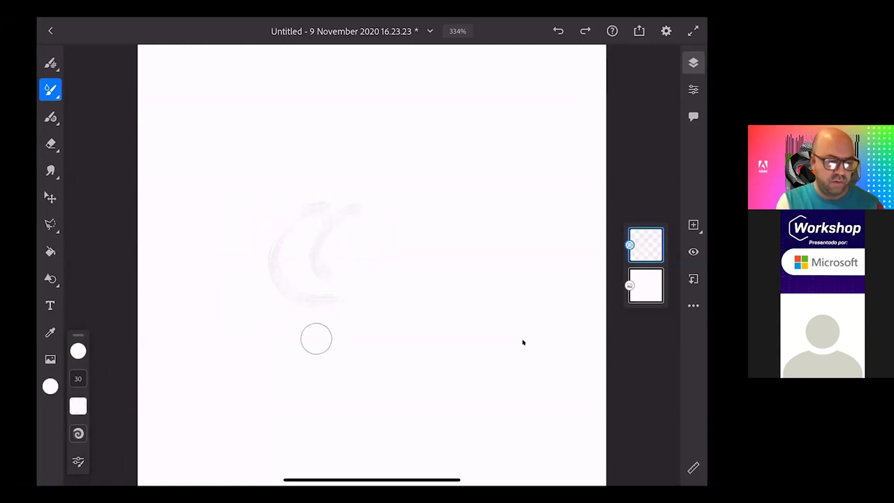
Set the live brush size to 164 and hide the white background layer.
click(79, 378)
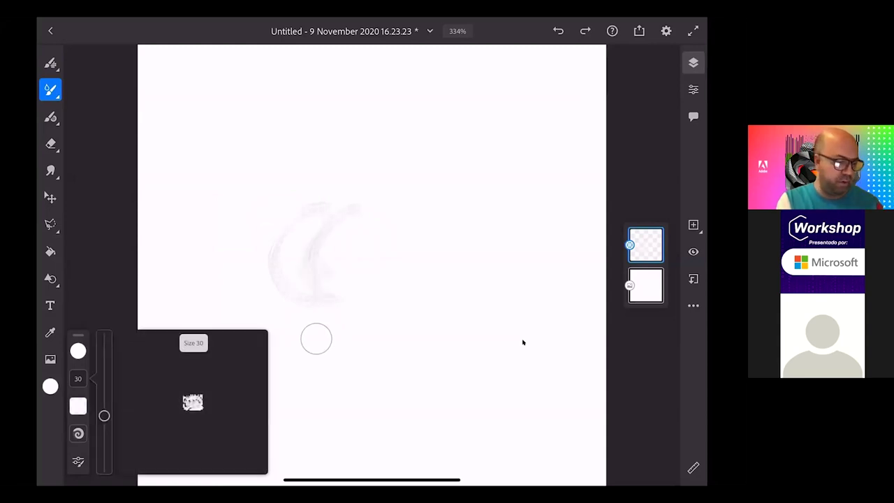
drag(104, 415, 104, 360)
click(645, 285)
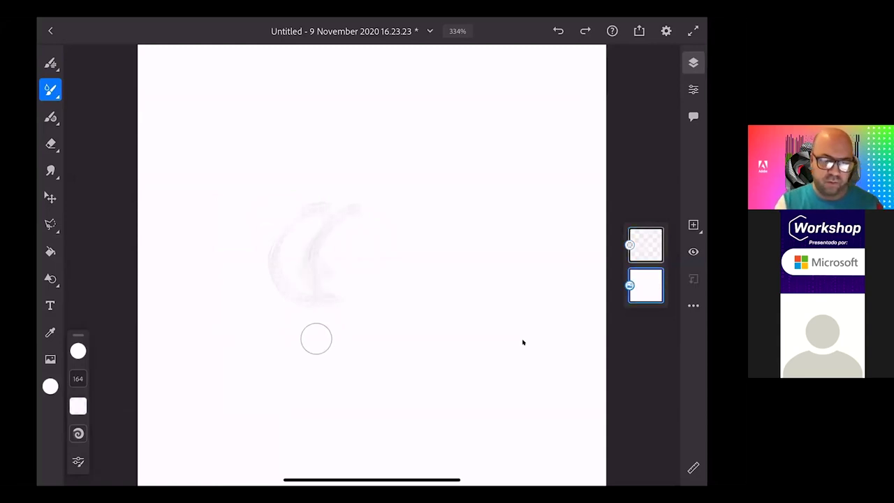
click(692, 252)
click(693, 252)
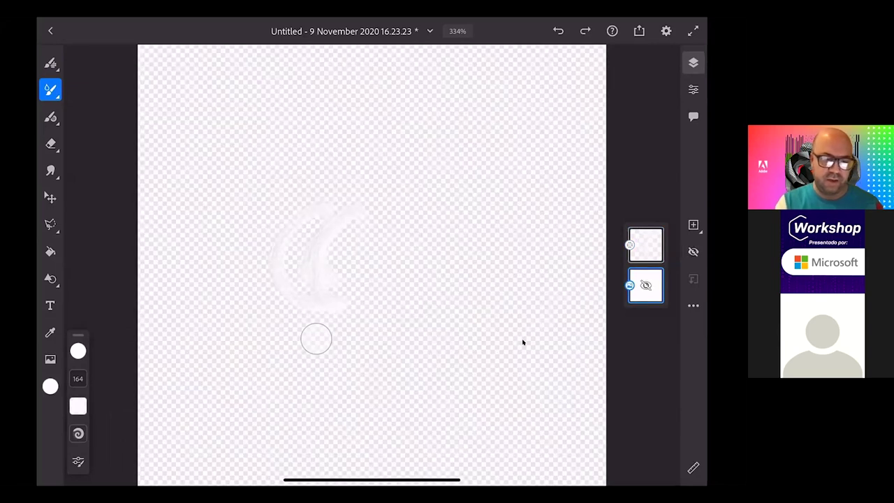
Add a layer beneath the white strokes and fill it with black.
click(693, 224)
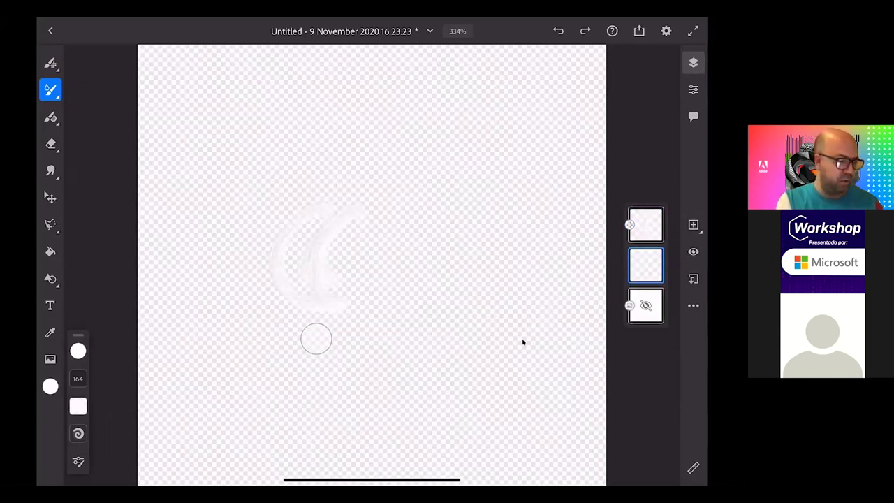
click(77, 350)
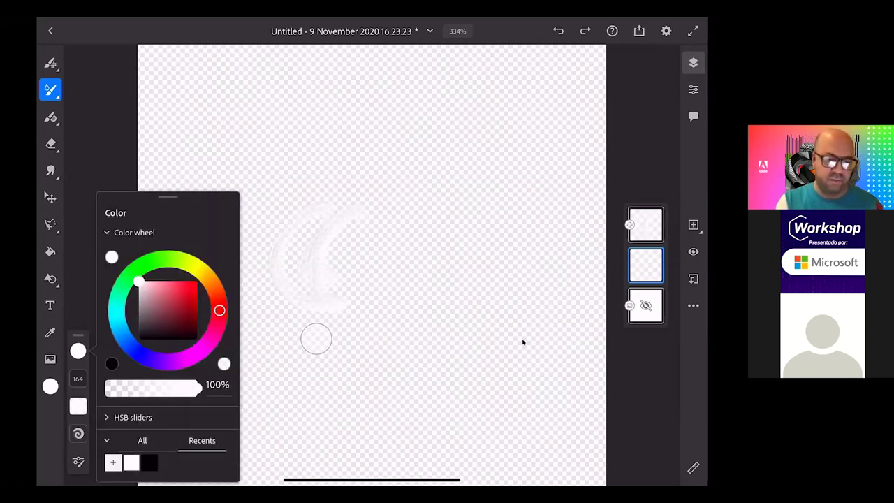
click(150, 462)
click(51, 252)
click(522, 342)
click(443, 283)
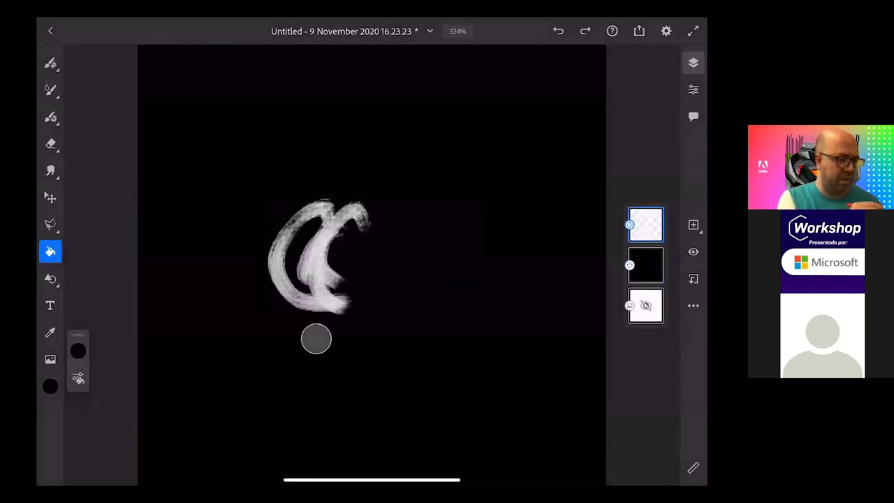
Return to the live oil brush, undo the black test stroke and set the paint color to opaque white.
click(50, 90)
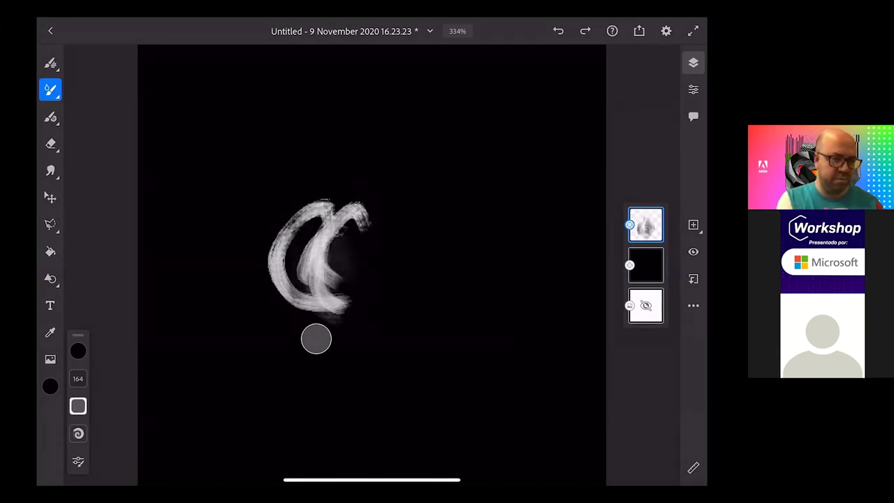
click(557, 31)
click(50, 386)
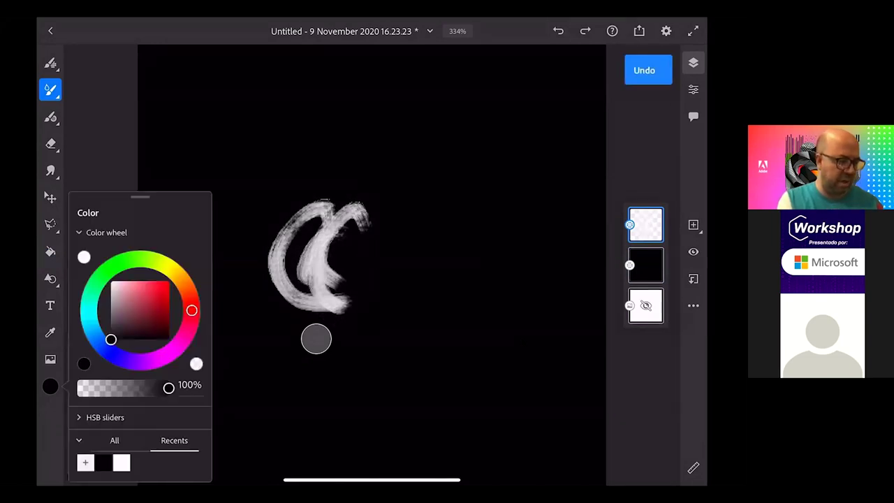
click(197, 363)
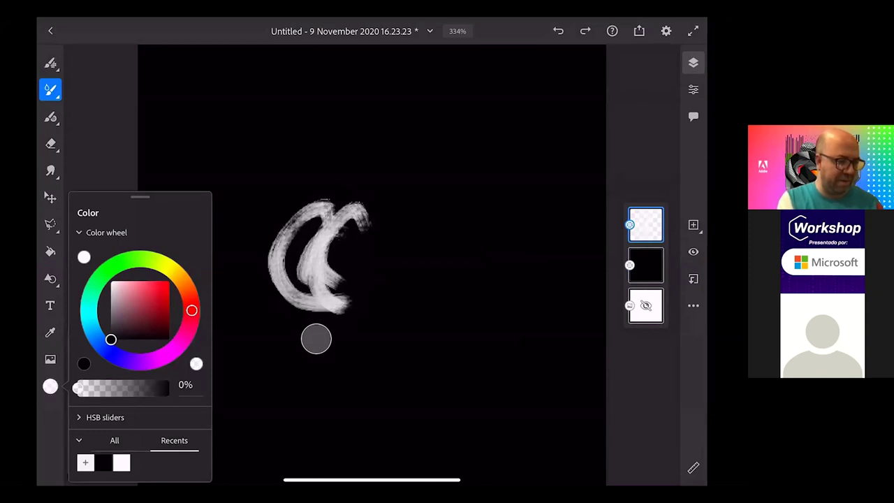
click(122, 462)
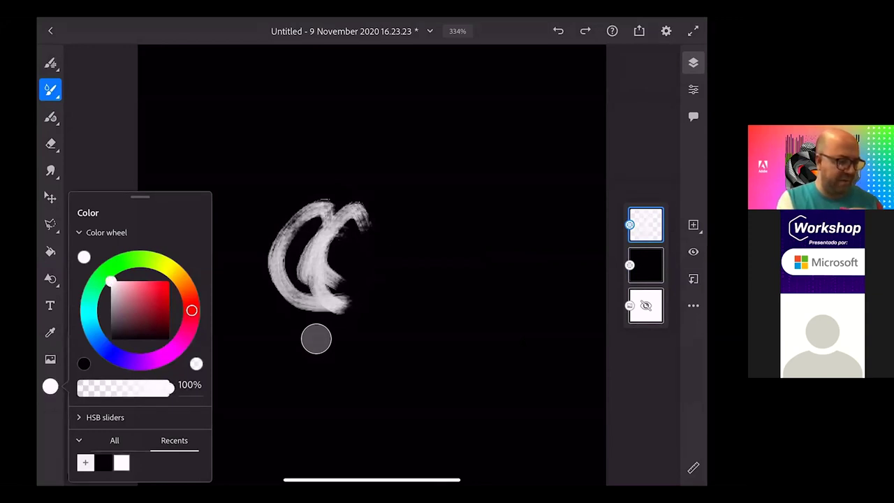
click(316, 339)
Try broad white strokes with the live oil brush at size 396 and undo them.
click(77, 378)
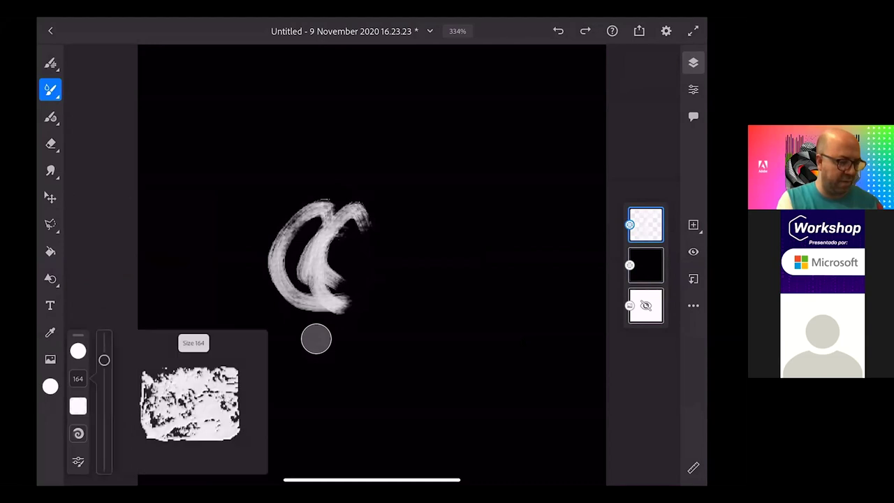
drag(104, 359, 104, 345)
drag(314, 189, 307, 342)
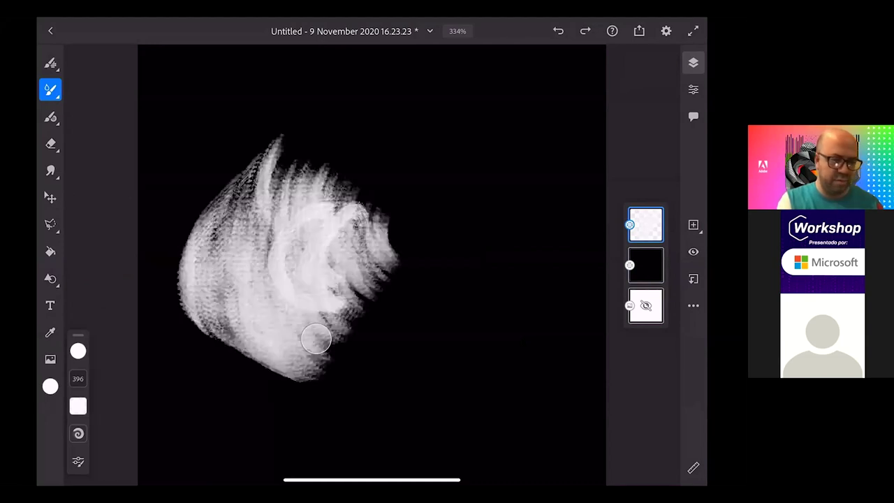
key(ctrl+z)
click(78, 378)
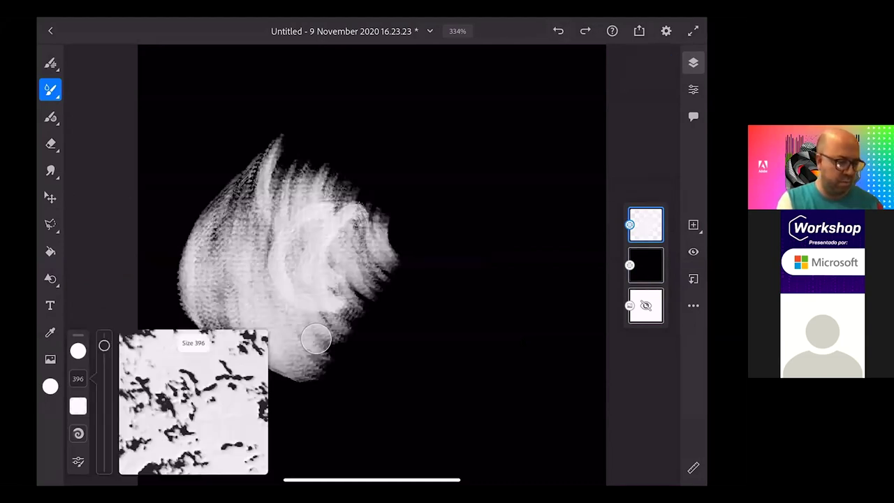
key(ctrl+z)
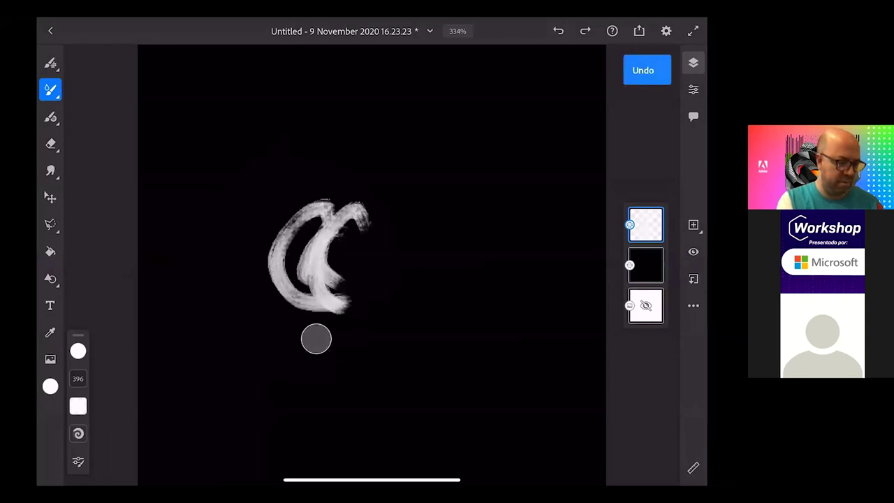
Set the live oil brush size to 230 and paint a wide white cloud shape across the black canvas.
click(77, 379)
drag(104, 343, 104, 356)
mouse_move(325, 192)
mouse_down()
mouse_move(300, 325)
mouse_move(390, 294)
mouse_move(446, 188)
mouse_move(426, 258)
mouse_up()
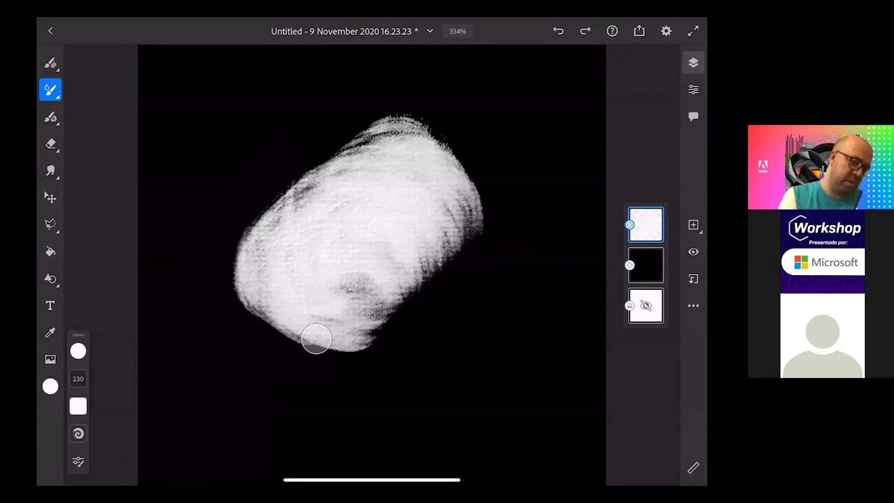
mouse_move(398, 279)
mouse_down()
mouse_move(454, 224)
mouse_move(531, 237)
mouse_move(545, 328)
mouse_move(391, 363)
mouse_up()
drag(316, 339, 391, 359)
drag(179, 223, 293, 160)
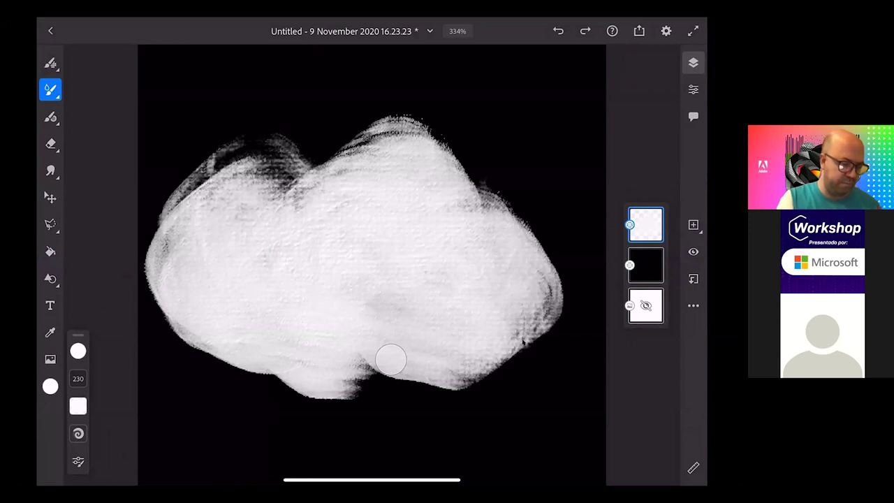
Set the live brush flow to 53 and the paint color to light blue.
click(77, 406)
drag(104, 382, 104, 399)
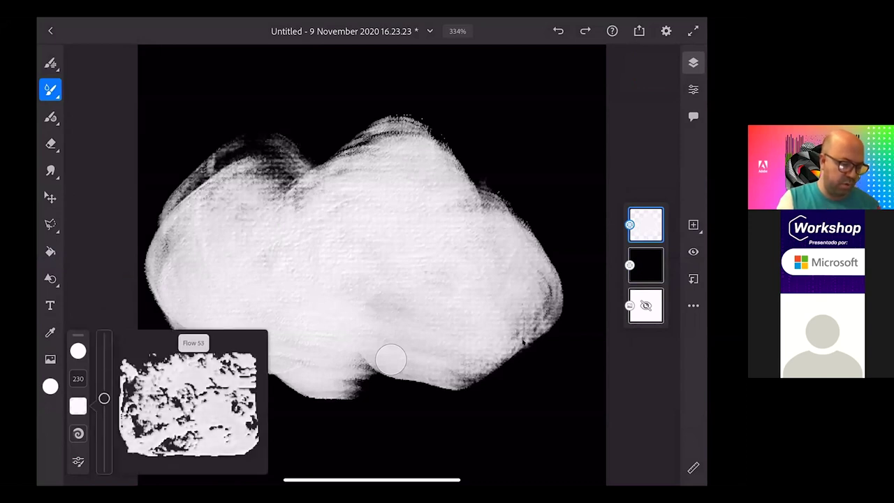
click(78, 351)
drag(121, 285, 126, 340)
drag(163, 284, 172, 285)
Paint light blue shading over the cloud's upper, lower and outer edges with the size 230 brush.
drag(297, 183, 277, 248)
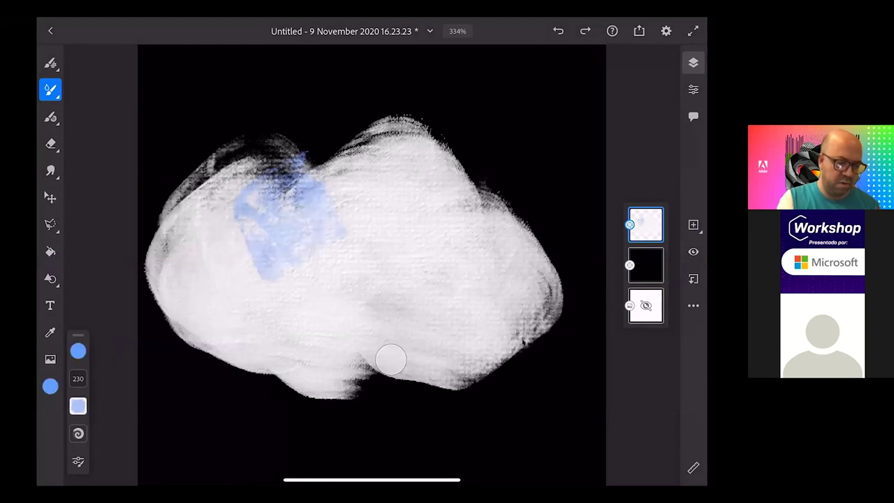
mouse_move(157, 293)
mouse_down()
mouse_move(231, 360)
mouse_move(307, 374)
mouse_up()
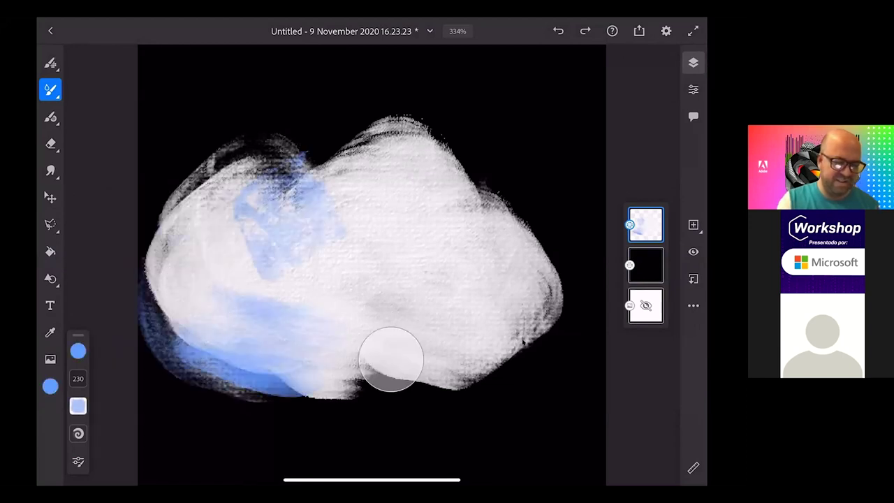
drag(391, 359, 500, 352)
mouse_move(359, 157)
mouse_down()
mouse_move(419, 105)
mouse_move(503, 181)
mouse_up()
drag(460, 140, 548, 254)
drag(377, 349, 300, 412)
drag(307, 140, 258, 151)
mouse_move(161, 209)
mouse_down()
mouse_move(272, 126)
mouse_move(153, 321)
mouse_up()
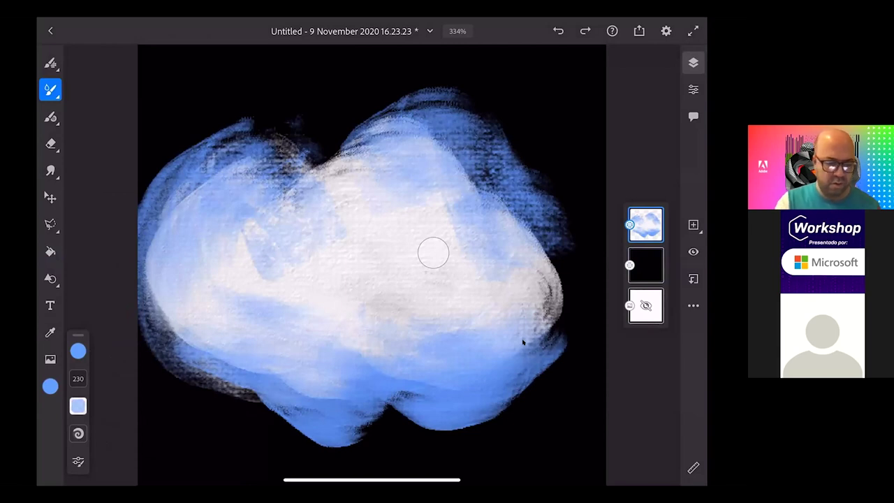
Transform the cloud layer, scaling it down slightly from its lower-left corner, and apply the change.
scroll(523, 342, down, 2)
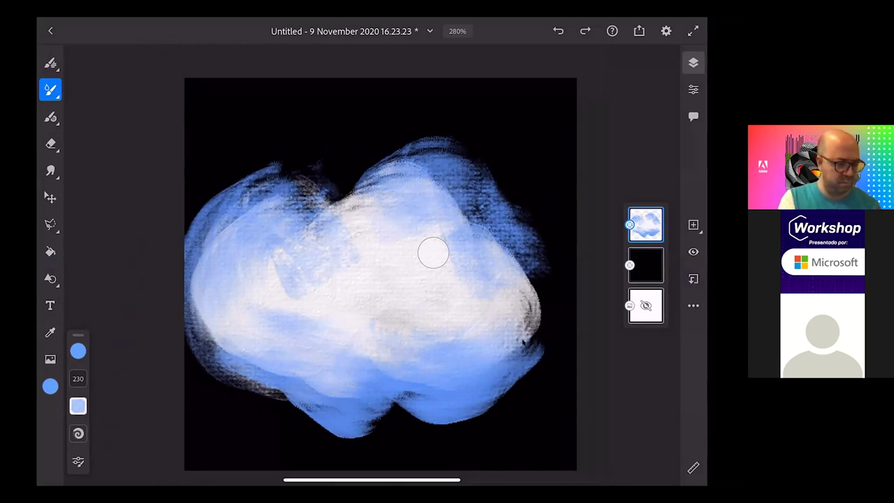
key(v)
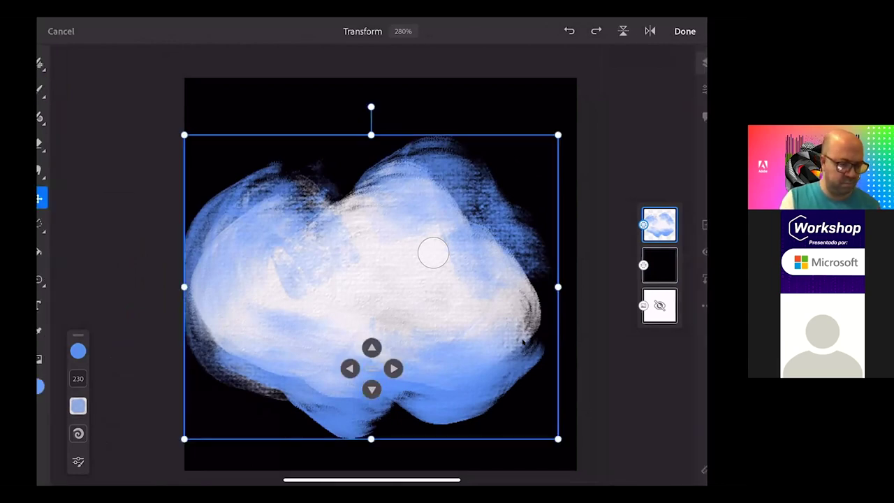
drag(184, 439, 200, 426)
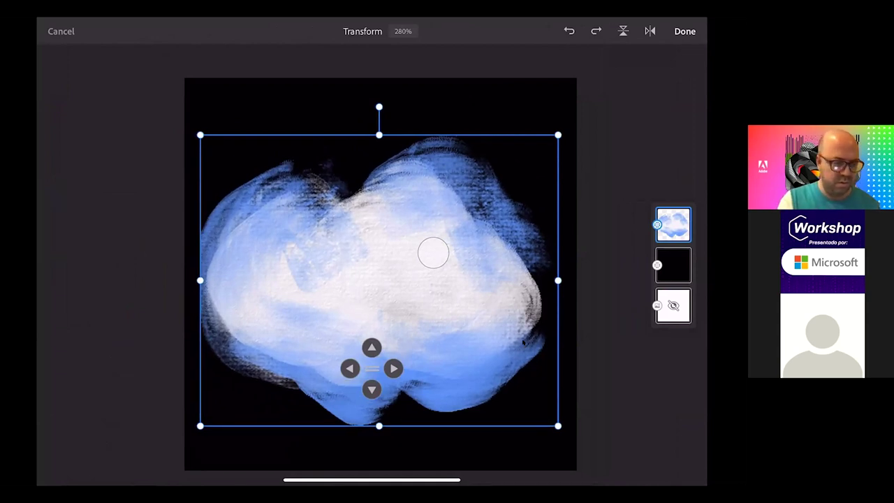
key(Return)
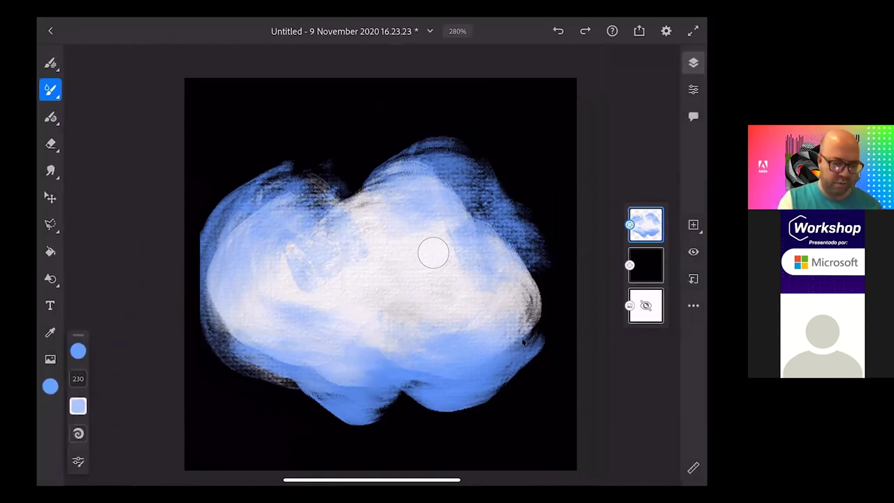
Undo the broad test stroke, set the brush size to 40 and paint blue strokes along the cloud's left edge and right side.
mouse_move(208, 213)
mouse_down()
mouse_move(190, 286)
mouse_move(230, 335)
mouse_up()
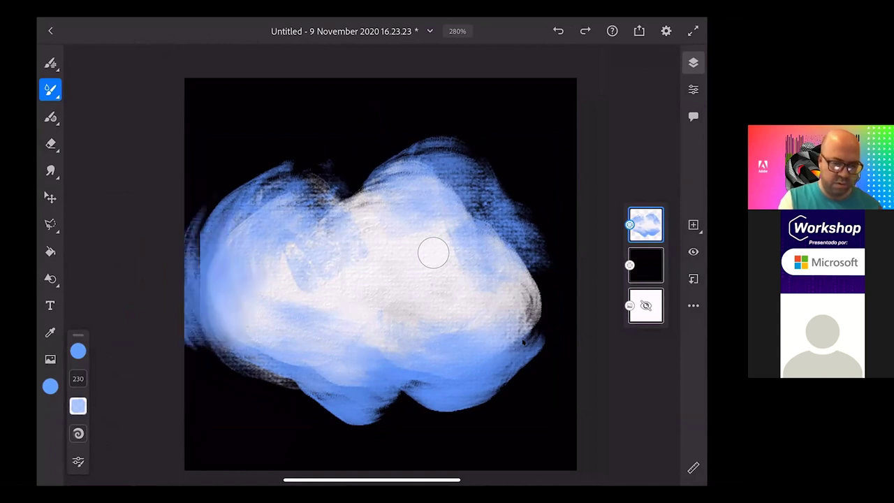
key(ctrl+z)
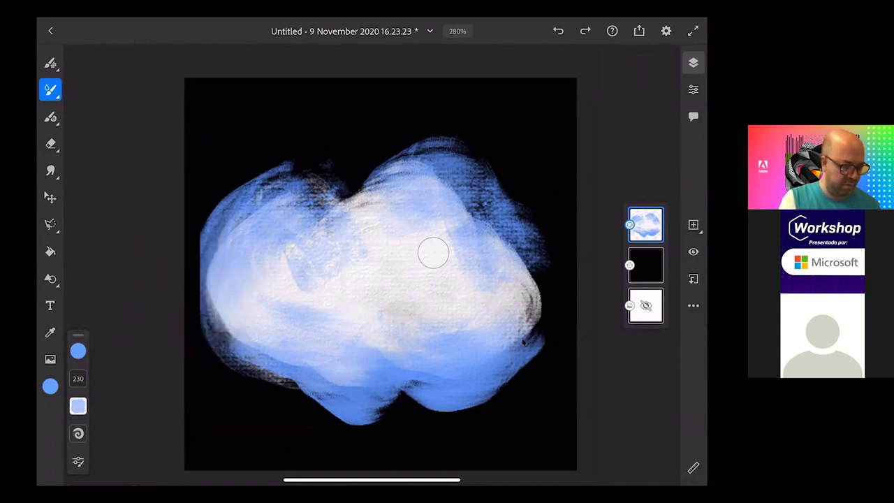
drag(104, 348, 104, 405)
drag(212, 237, 208, 333)
mouse_move(218, 222)
mouse_down()
mouse_move(210, 330)
mouse_move(206, 320)
mouse_move(235, 356)
mouse_move(269, 372)
mouse_up()
drag(432, 253, 475, 332)
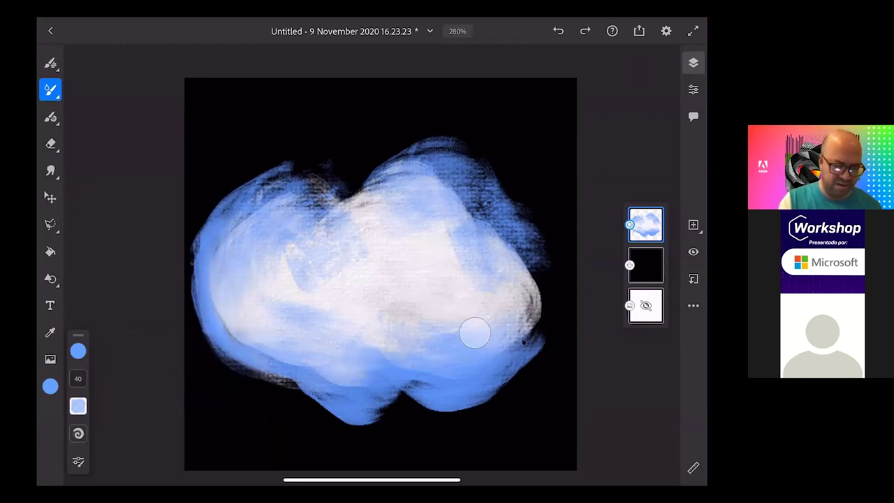
drag(483, 249, 528, 321)
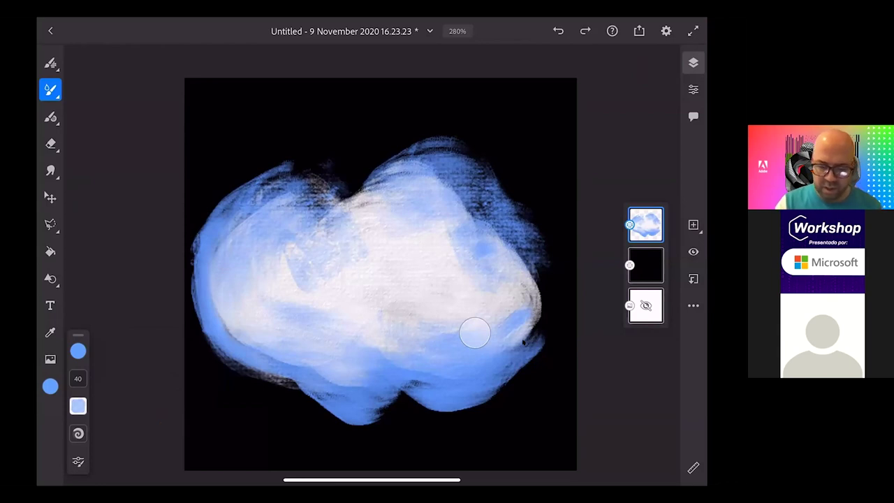
Try removing the cloud layer and undo it.
click(692, 305)
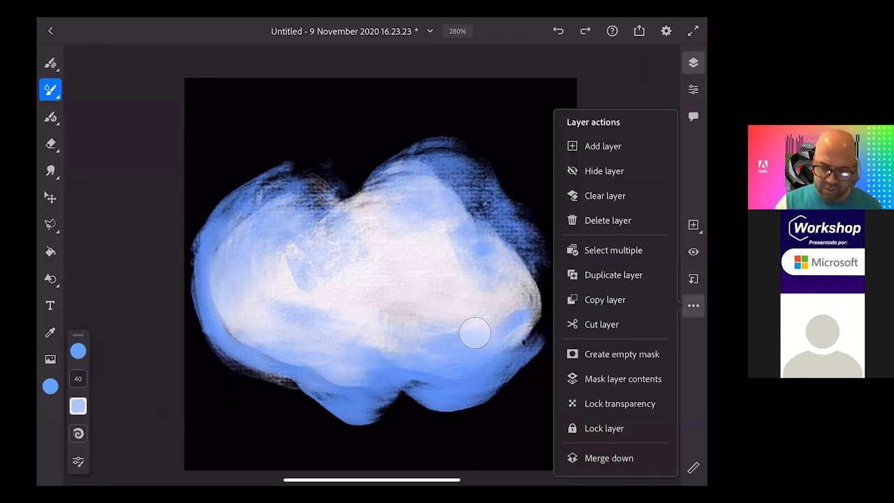
click(605, 195)
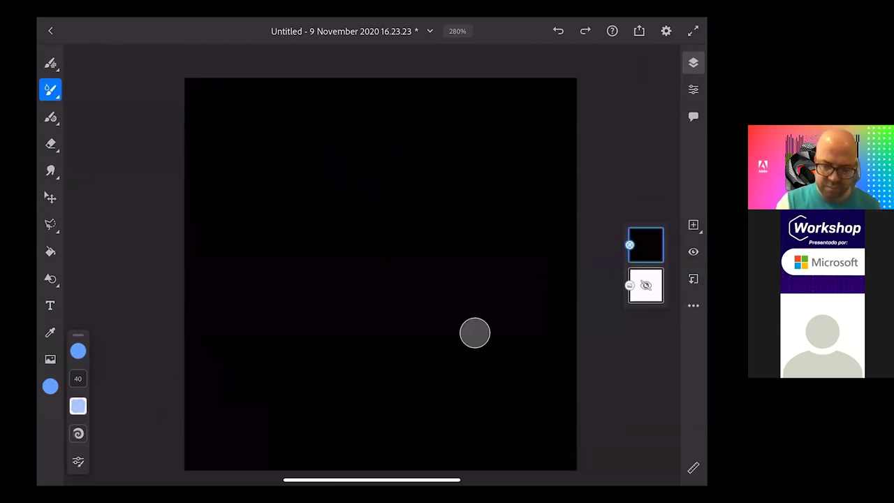
click(557, 31)
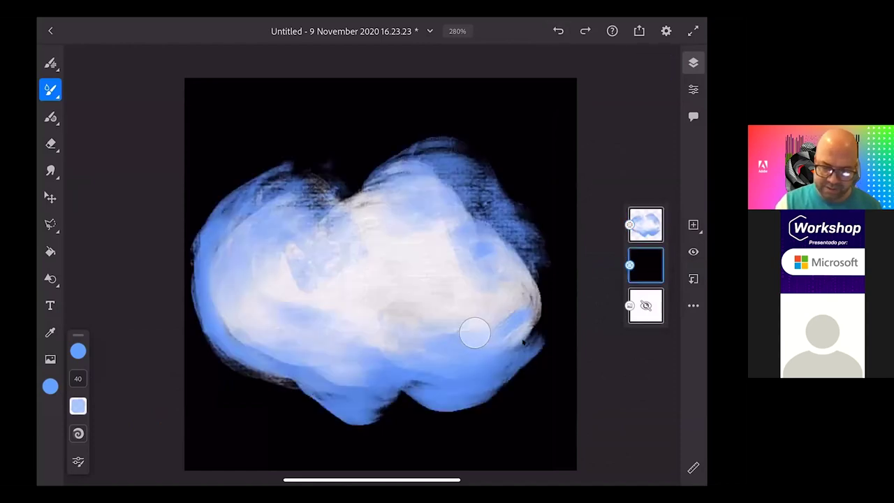
Delete the black layer and the hidden white background layer, leaving only the cloud layer on transparency.
click(693, 305)
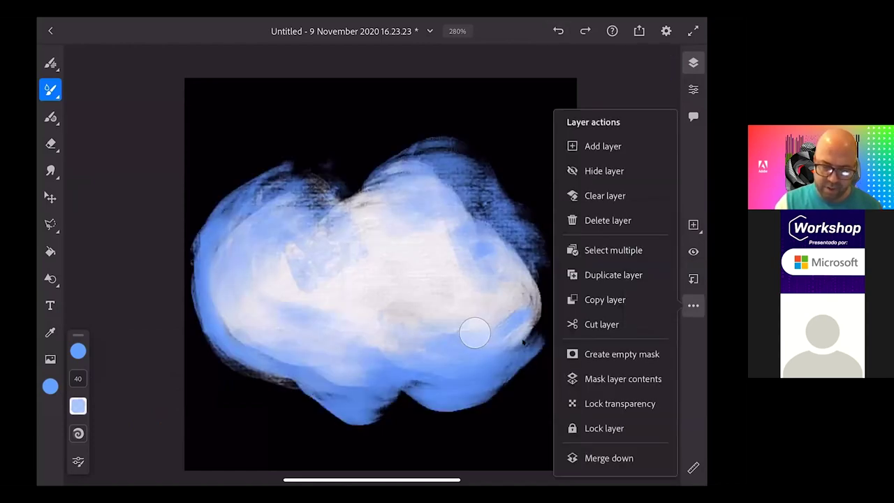
click(604, 171)
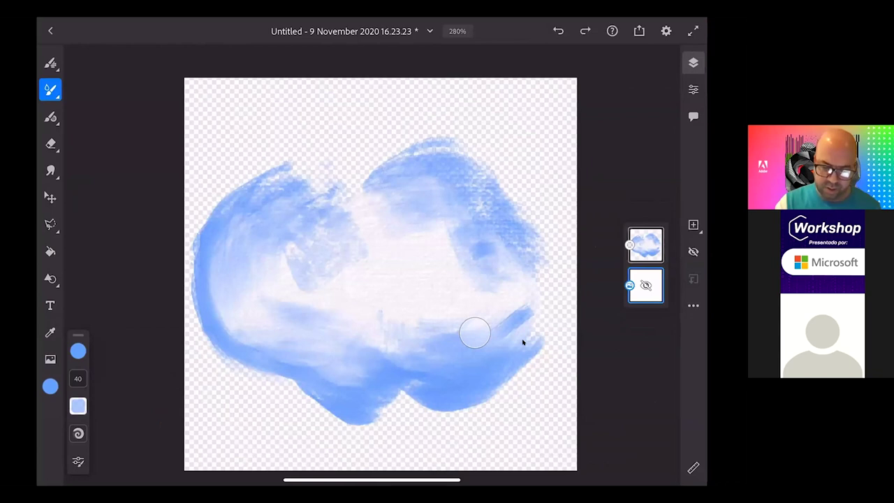
click(692, 305)
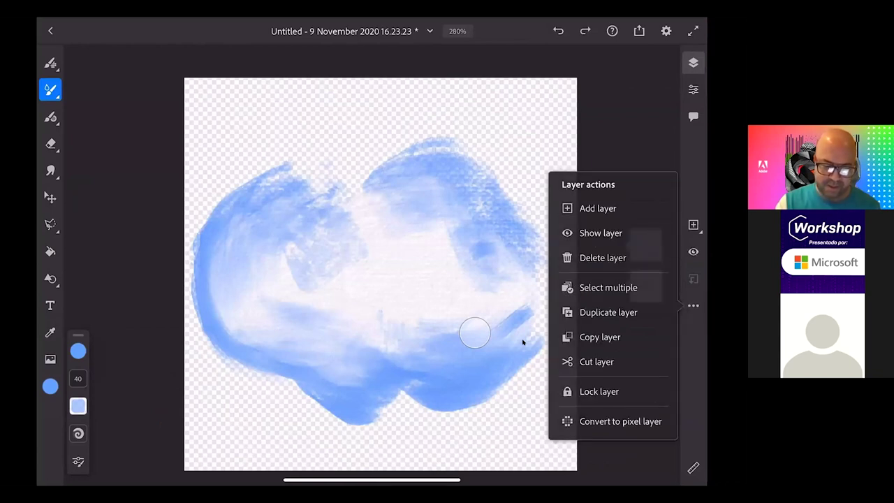
click(604, 257)
Open the publish and export options for the artwork and name the PNG export file Cloud.
click(639, 31)
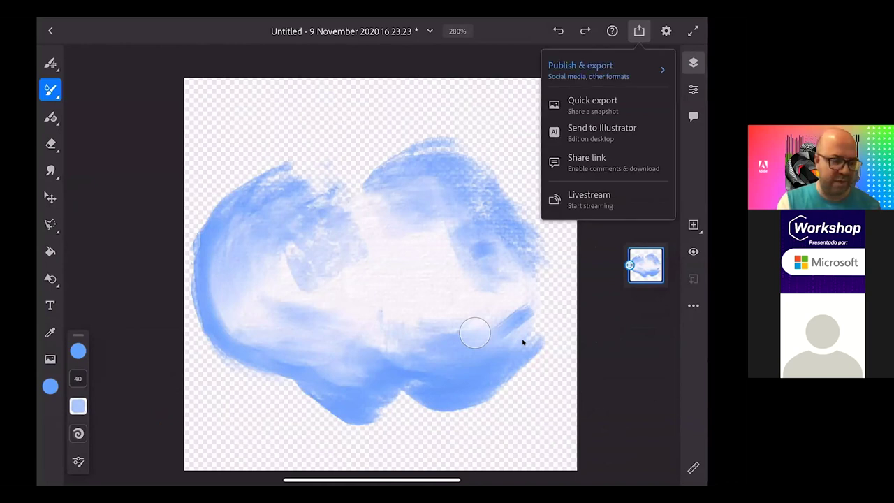
click(579, 70)
click(65, 85)
click(103, 107)
click(149, 107)
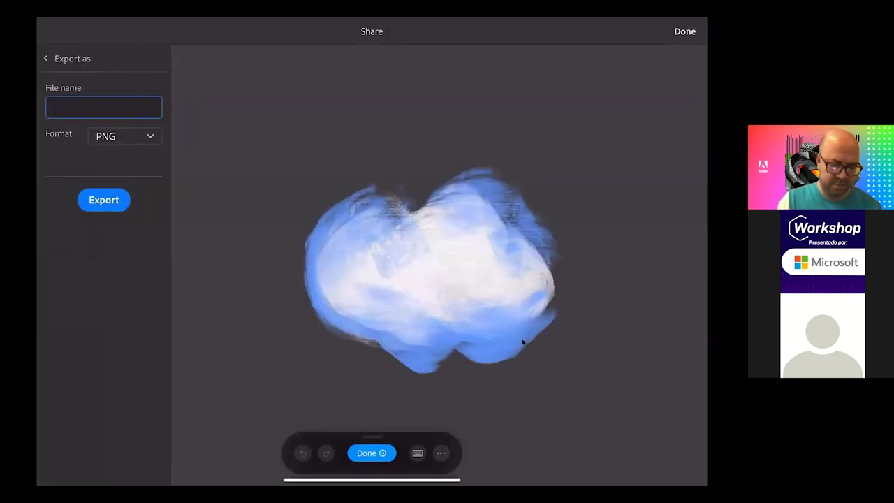
click(103, 107)
text(Cloud)
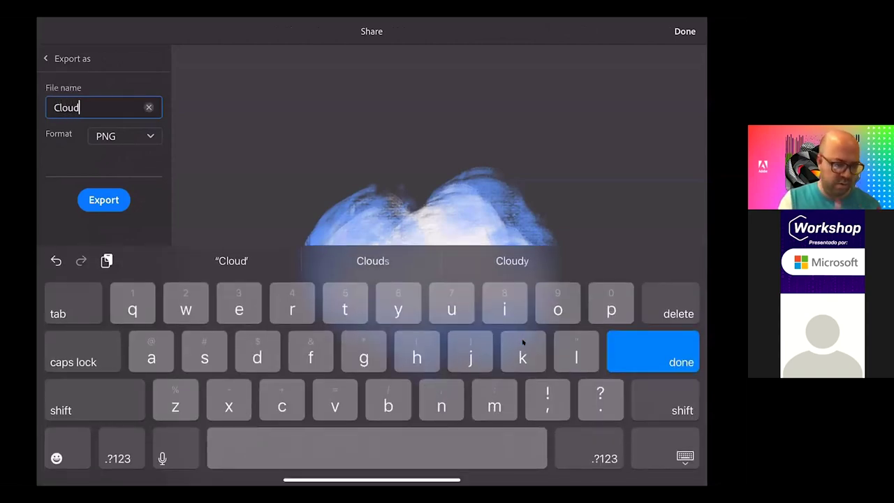
key(Return)
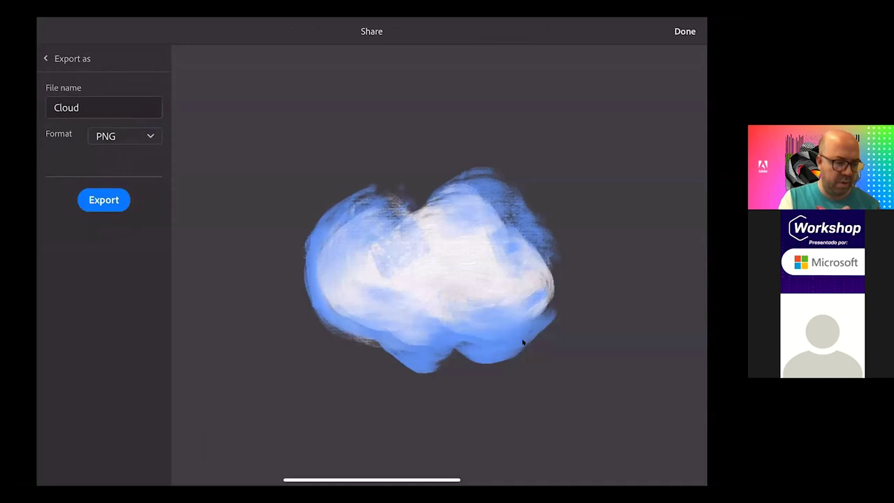
Export the cloud PNG, save it to the TalentLand Latinoamerica folder on iCloud Drive and close the share options.
click(103, 200)
scroll(371, 273, down, 2)
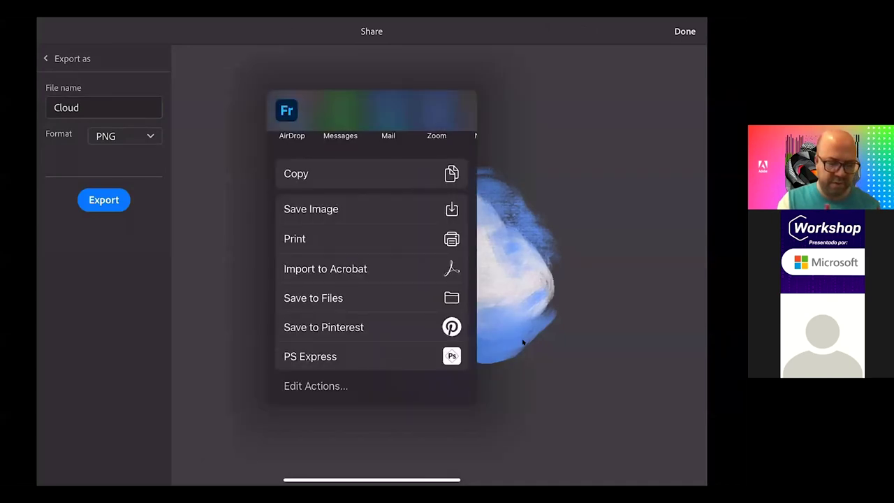
click(371, 298)
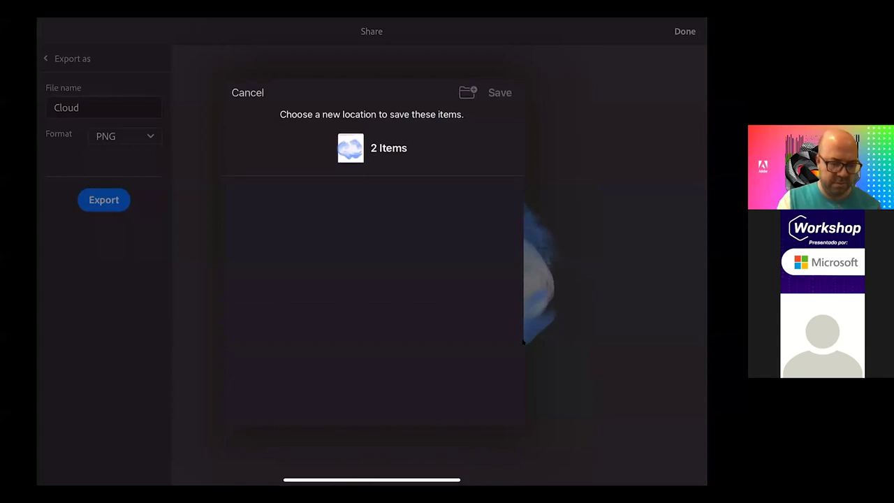
scroll(371, 297, up, 2)
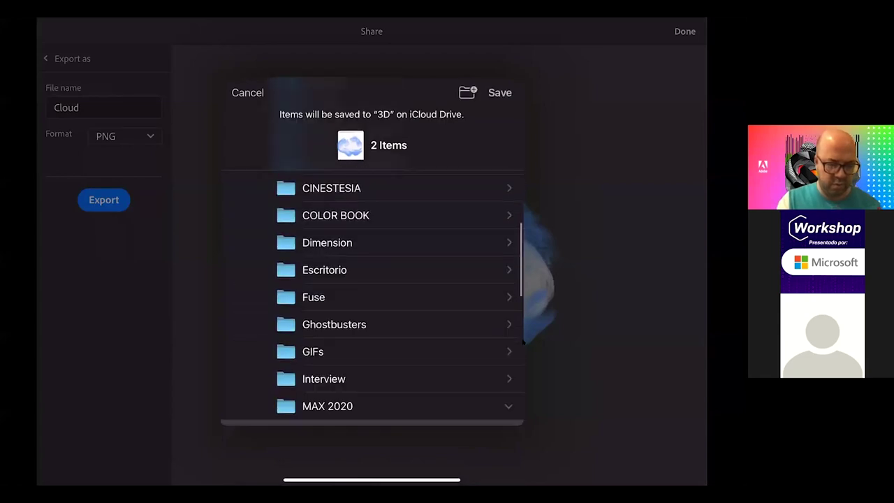
scroll(371, 296, up, 2)
scroll(372, 297, down, 4)
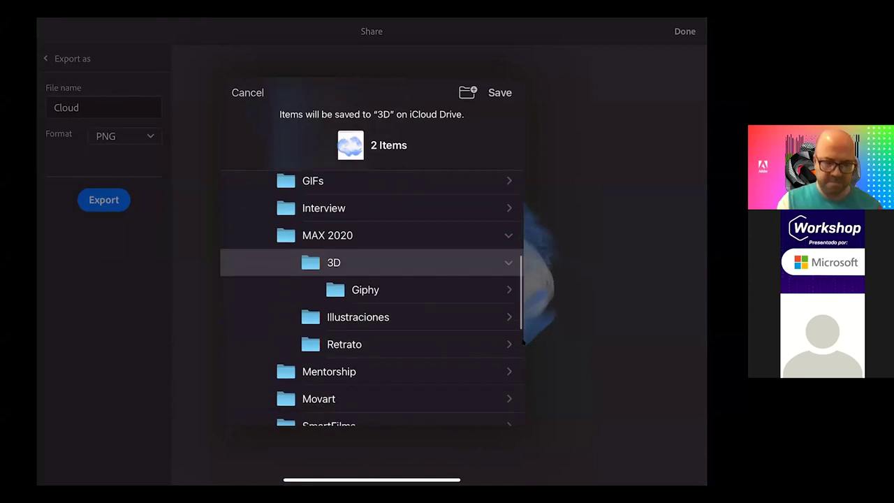
scroll(371, 297, down, 4)
click(362, 260)
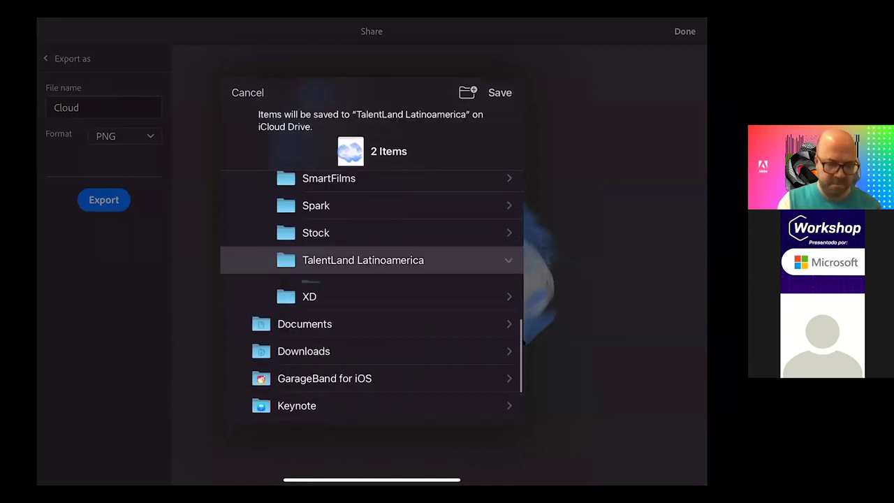
click(362, 259)
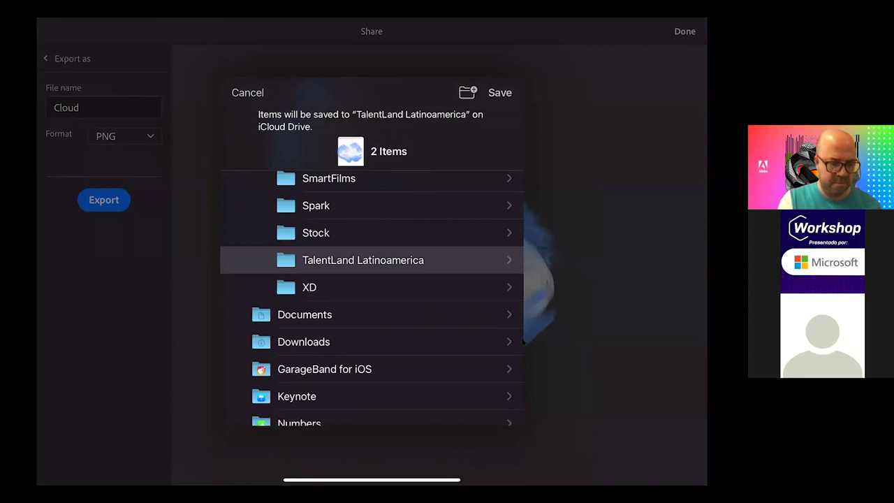
click(499, 92)
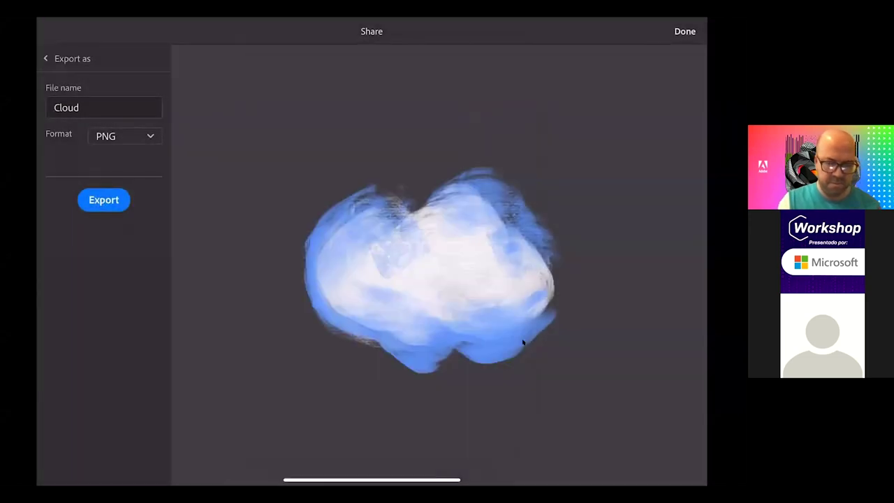
click(683, 32)
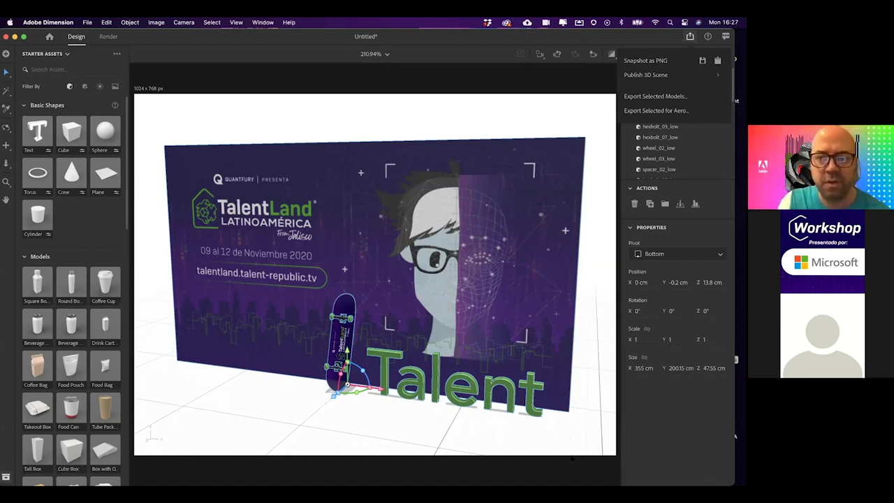
Save the Adobe Dimension scene under the name Muro-Talent-Nuevo in the TalentLand Latinoamerica folder.
click(585, 416)
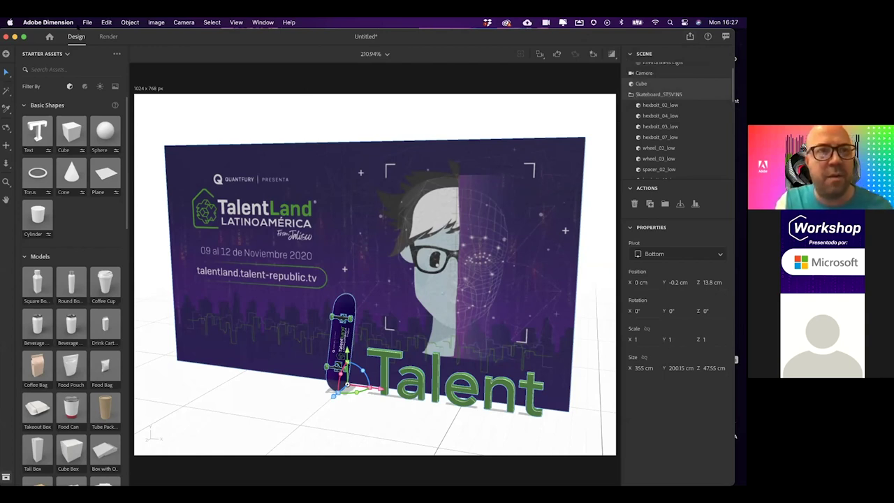
click(87, 22)
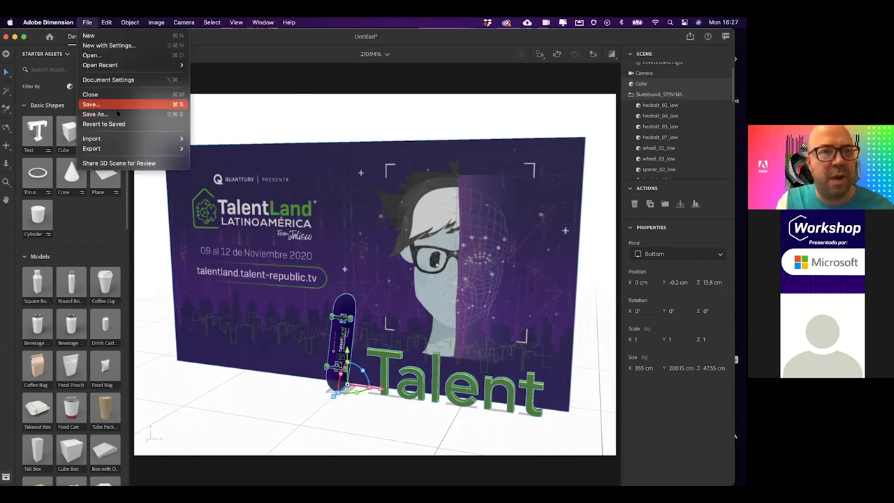
click(118, 113)
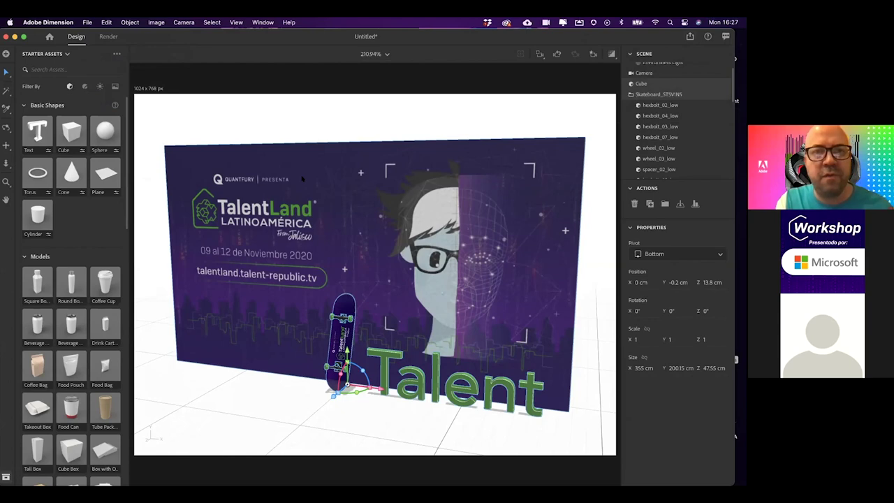
text(Muro-Talent)
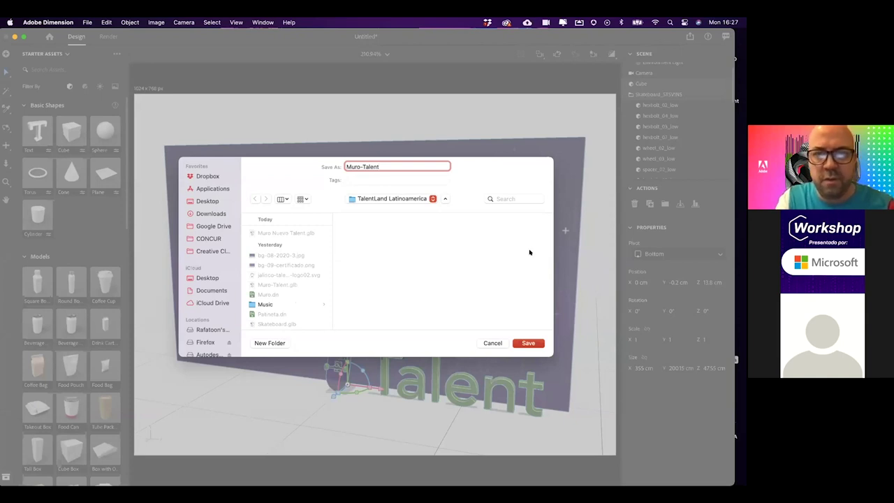
text(-Nuevo)
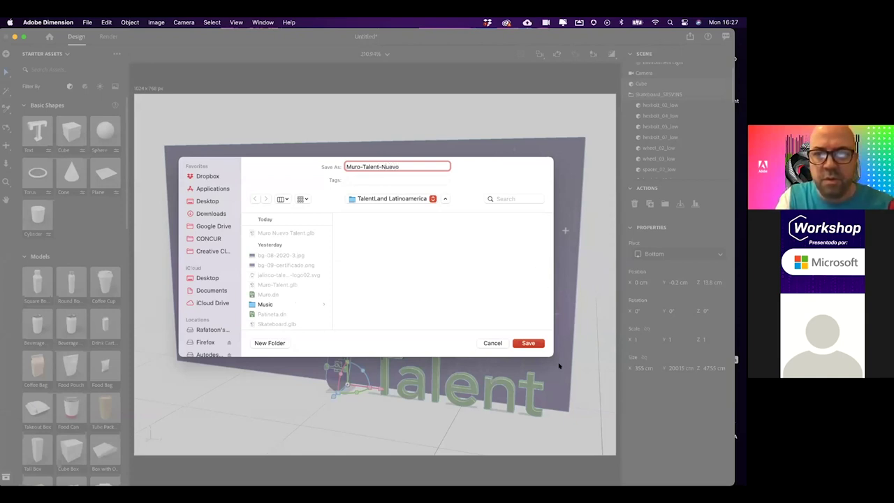
click(528, 343)
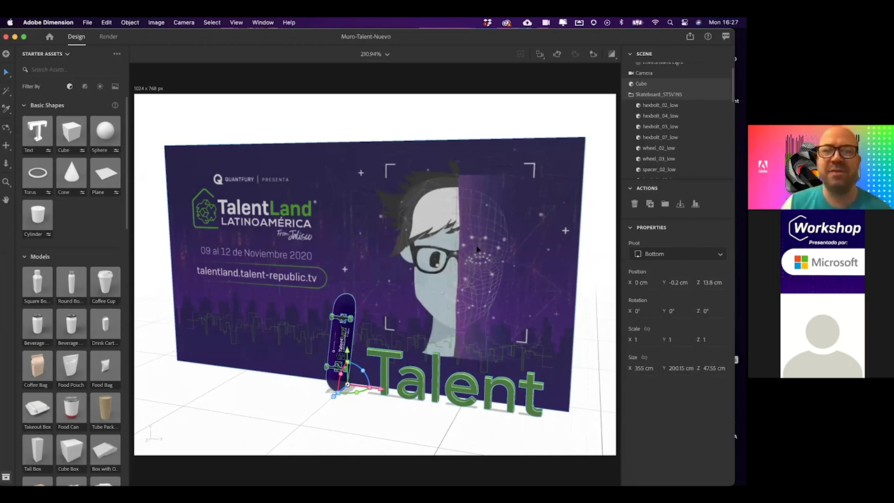
Quit Adobe Dimension, switch to Adobe Character Animator 2020 and try moving the hand of the open puppet downward.
key(super+q)
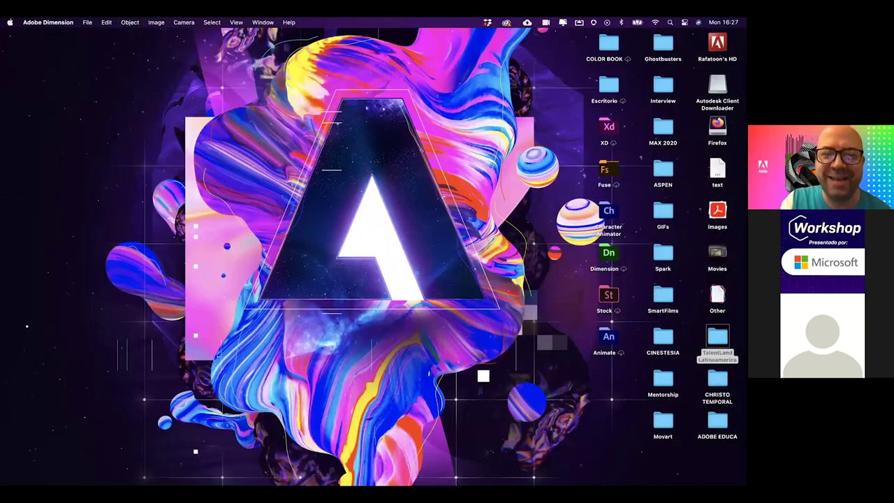
mouse_move(356, 480)
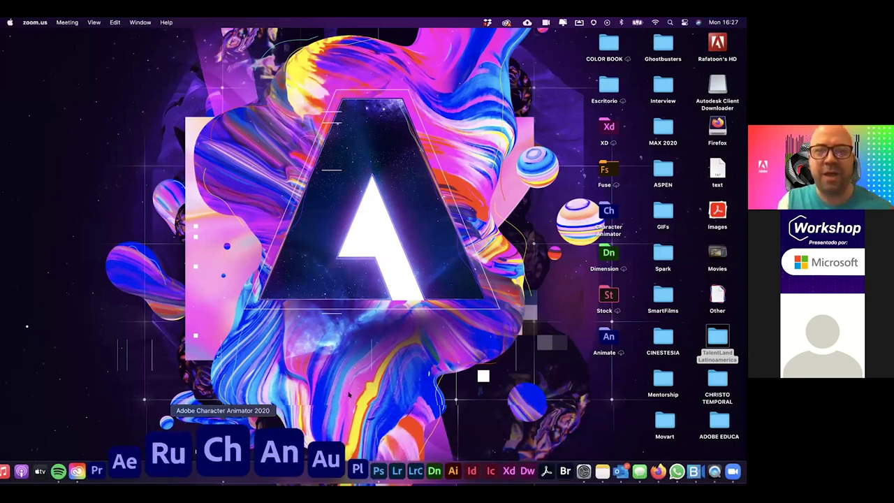
click(222, 453)
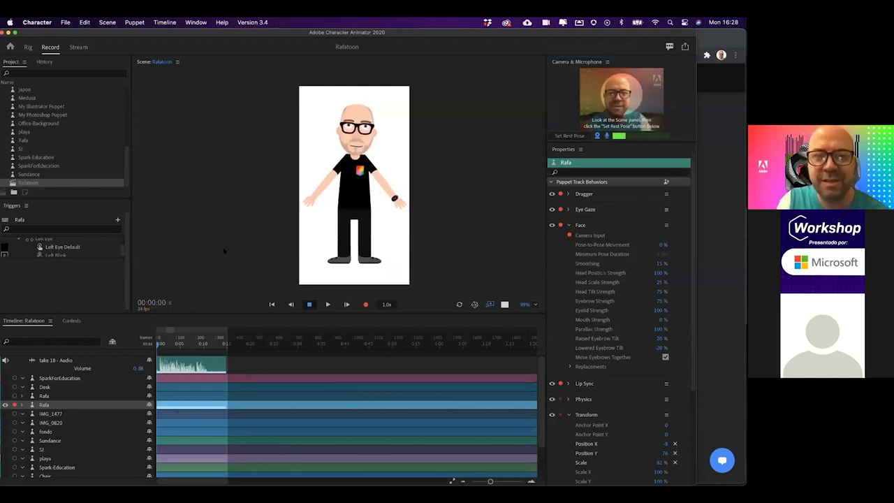
mouse_move(308, 203)
mouse_down()
mouse_move(310, 155)
mouse_move(312, 213)
mouse_up()
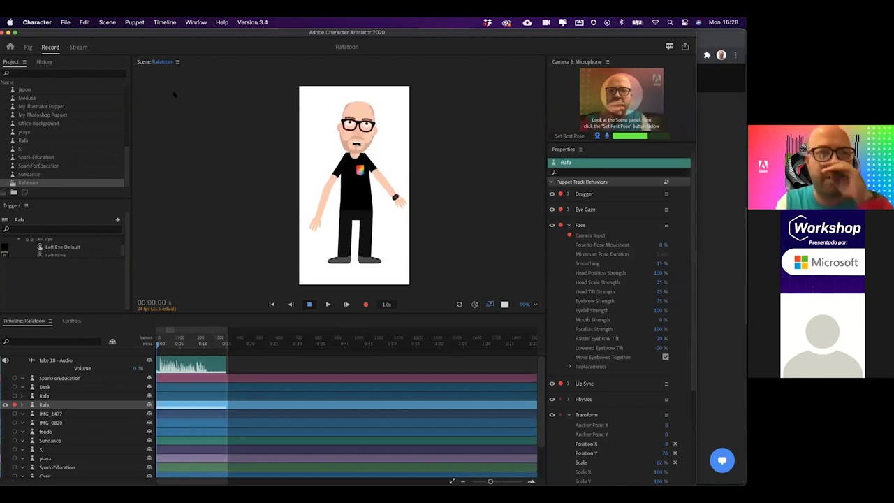
Browse the example puppets on the home screen and open the Stardust unicorn puppet.
click(10, 46)
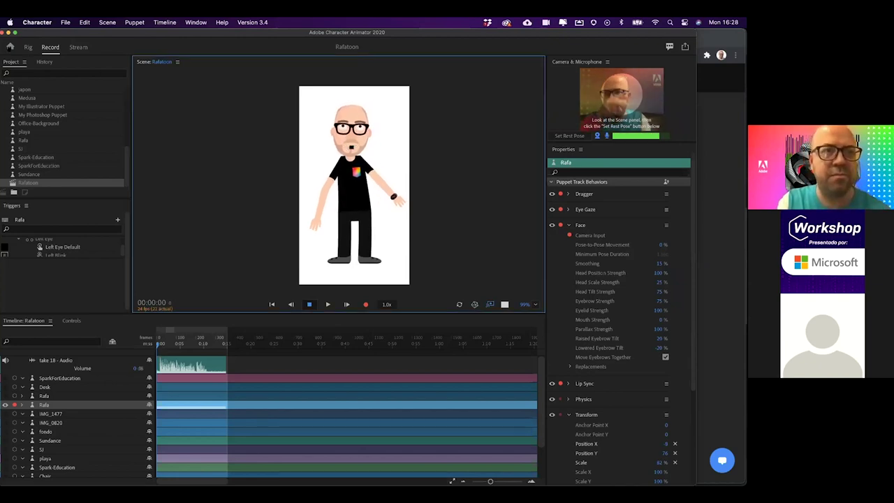
click(9, 47)
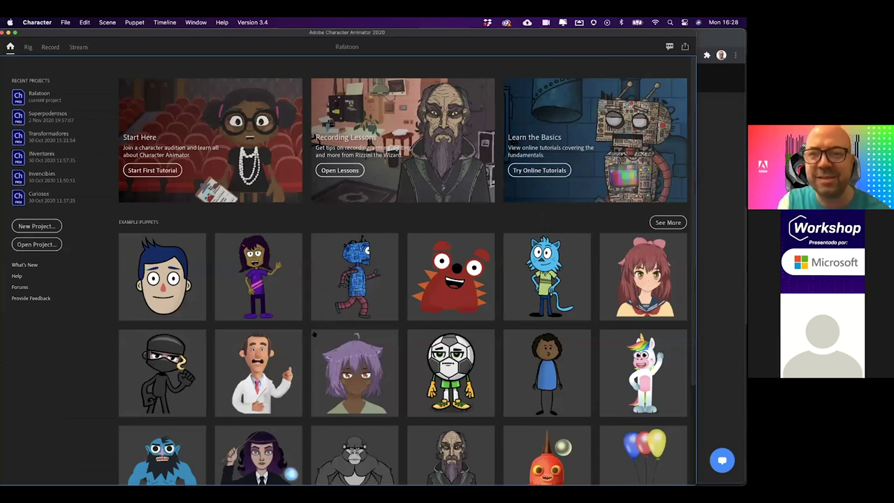
scroll(110, 449, down, 3)
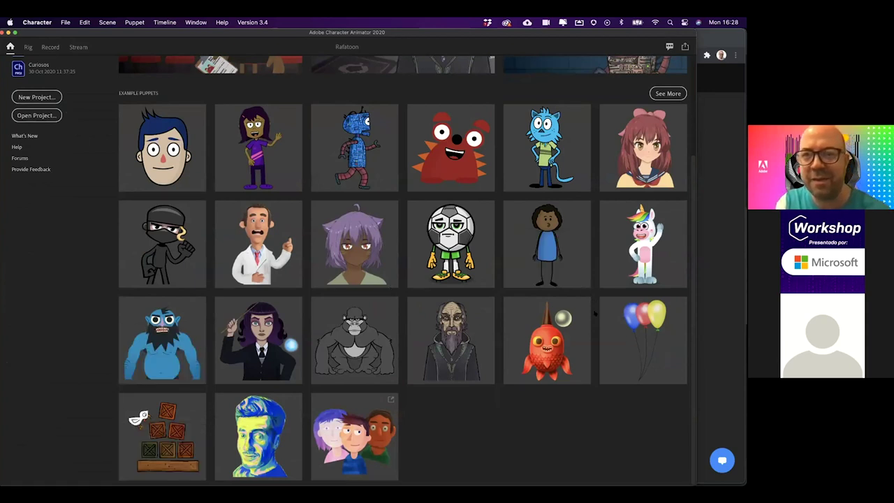
mouse_move(649, 241)
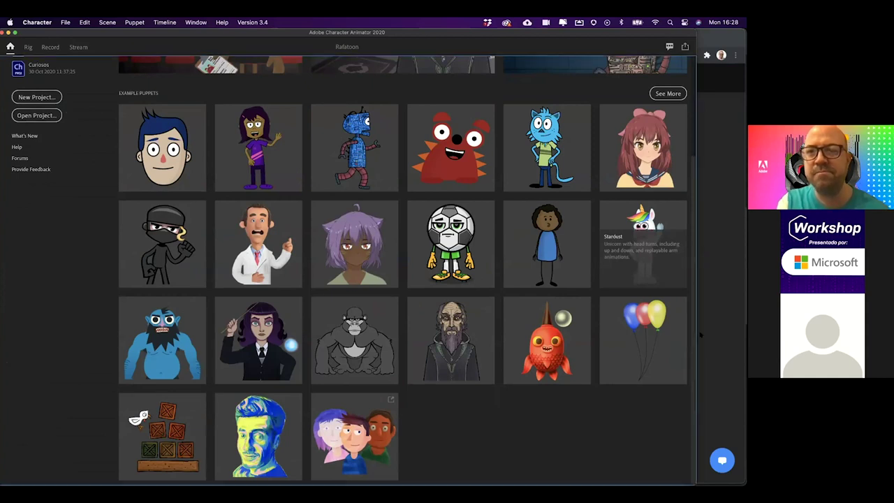
key(Escape)
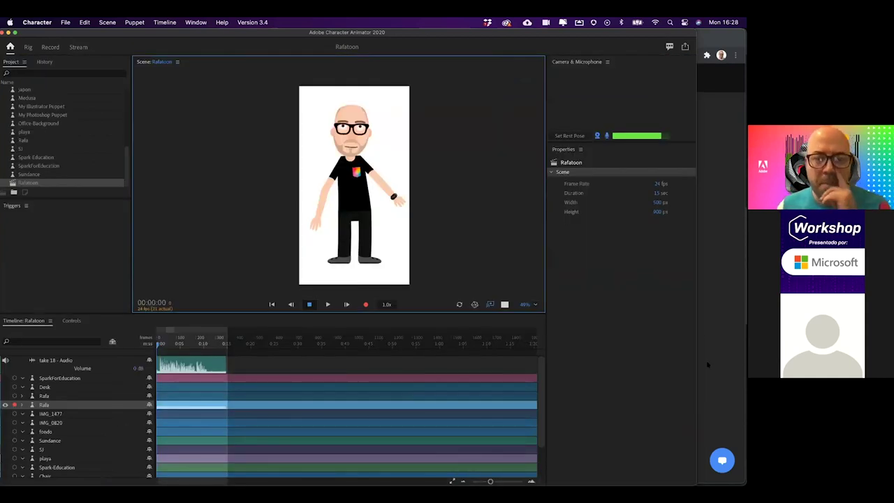
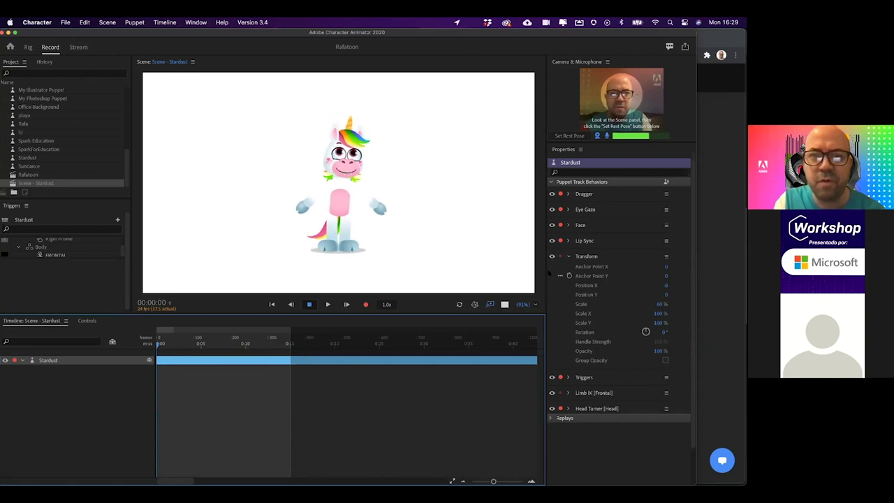
Set the Stardust scene's width to 500 px and its height to 800 px.
click(37, 181)
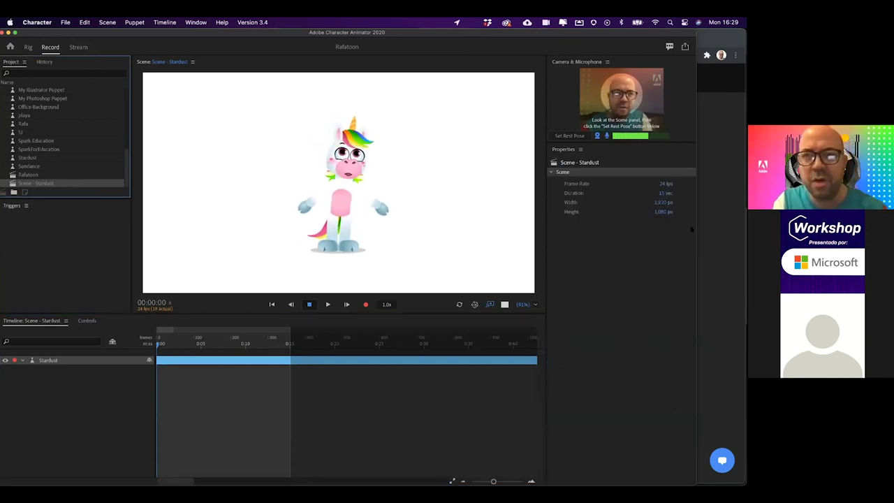
click(661, 201)
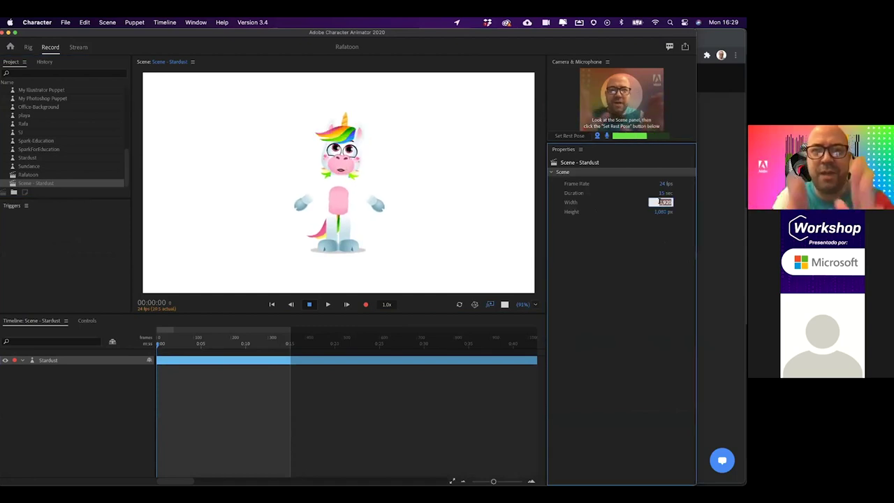
text(500)
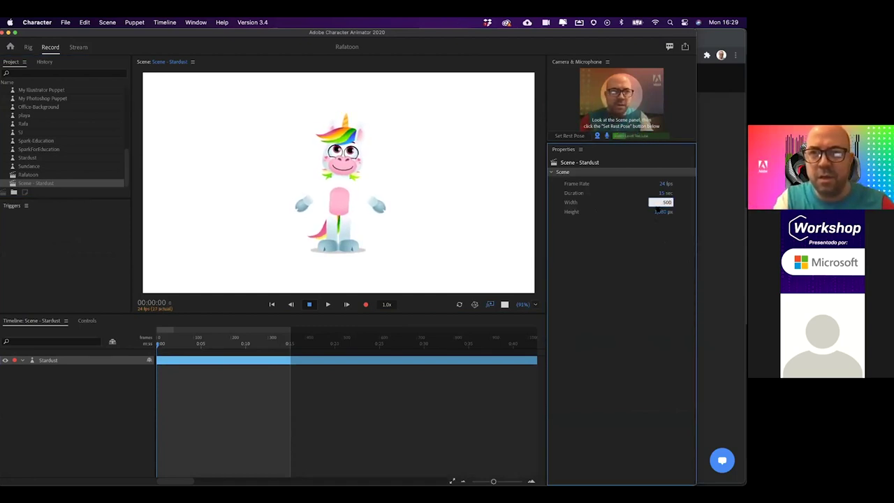
key(Tab)
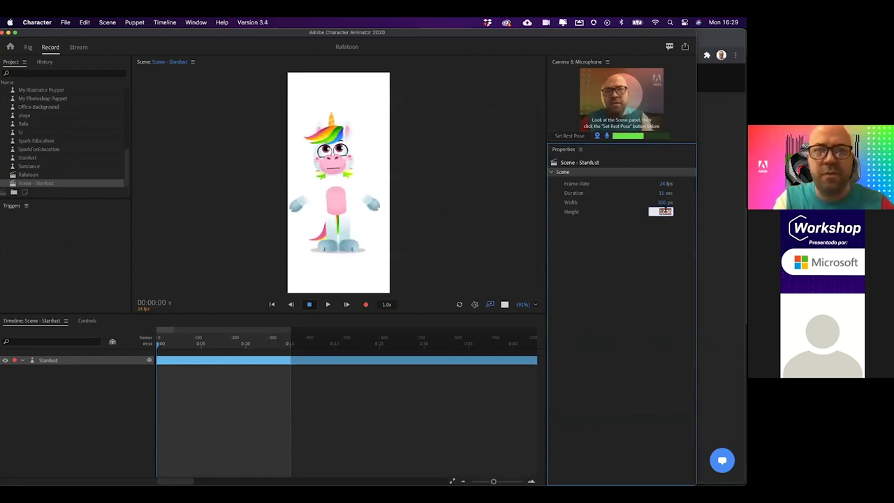
click(661, 211)
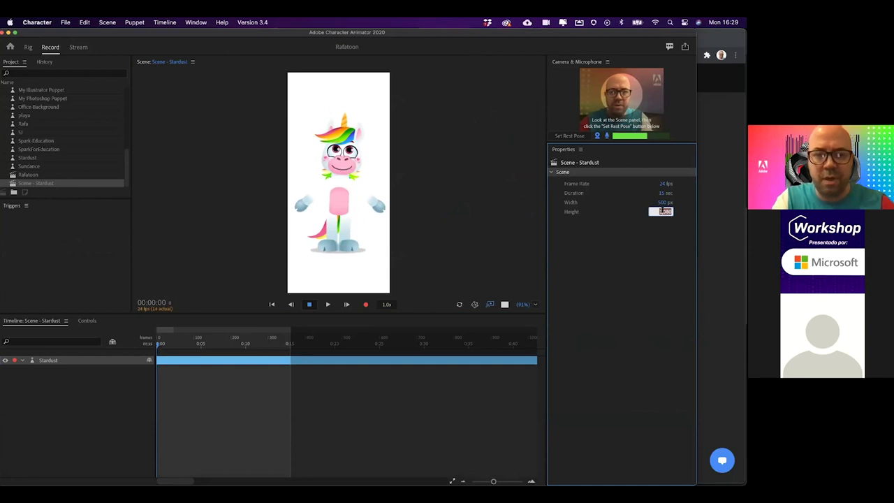
text(800)
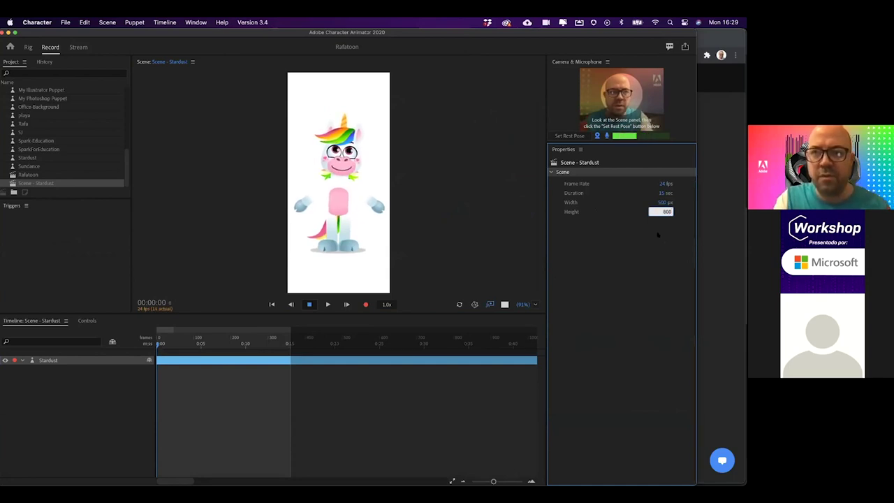
key(Return)
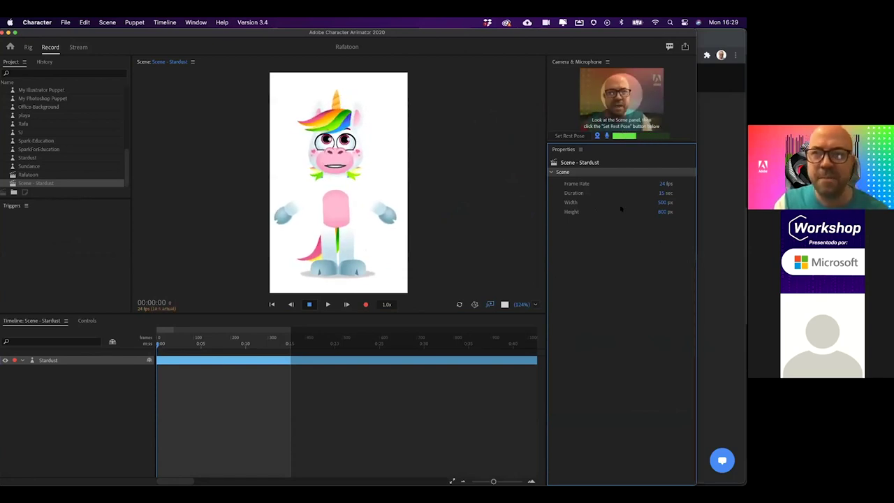
Set the Stardust scene's frame rate to 12 fps.
click(659, 183)
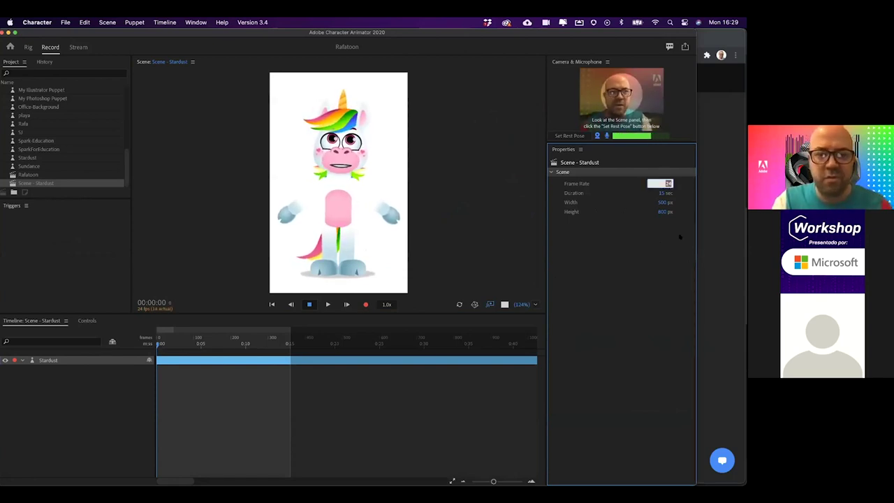
text(12)
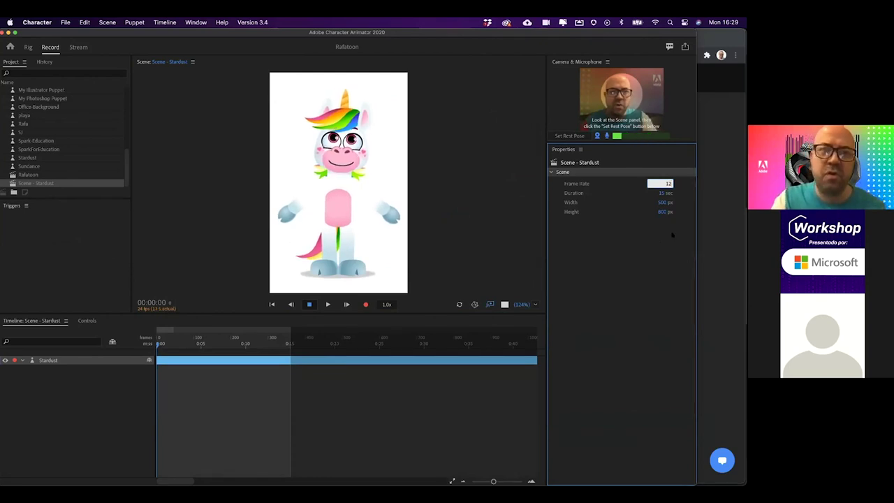
key(Return)
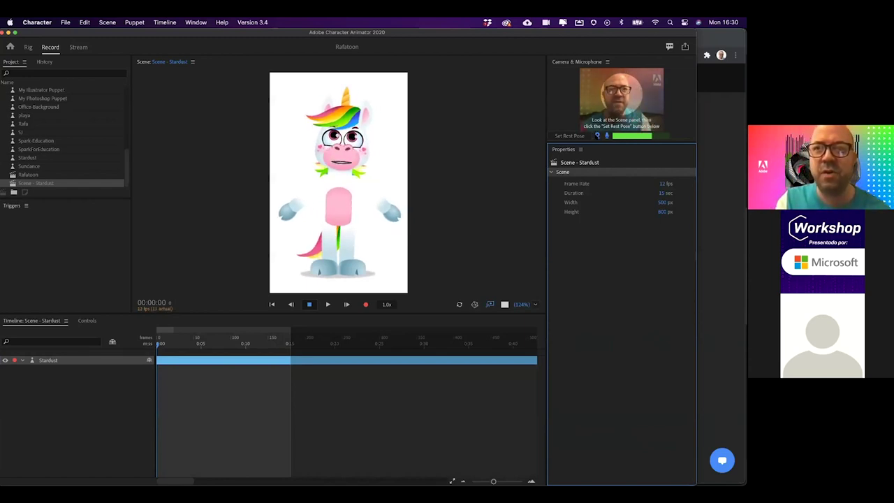
Toggle the camera input off and back on.
click(598, 135)
click(598, 136)
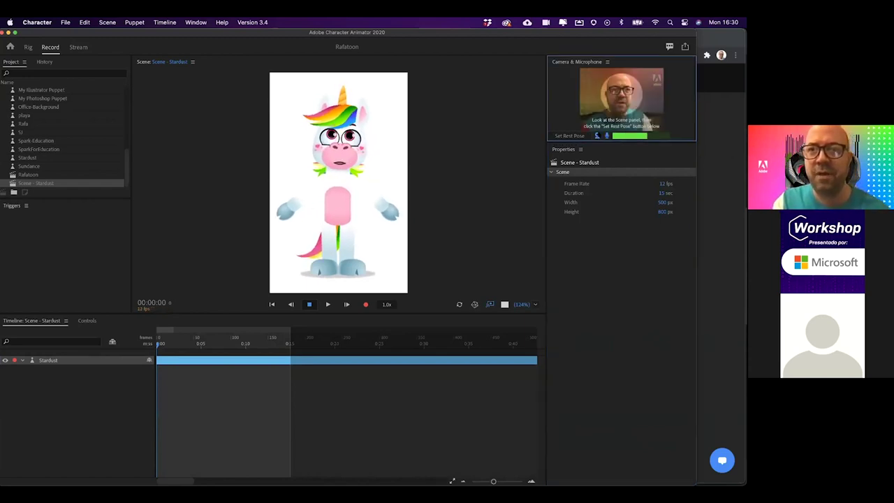
Turn the camera input back on and try moving the unicorn's right hand in the scene.
click(597, 135)
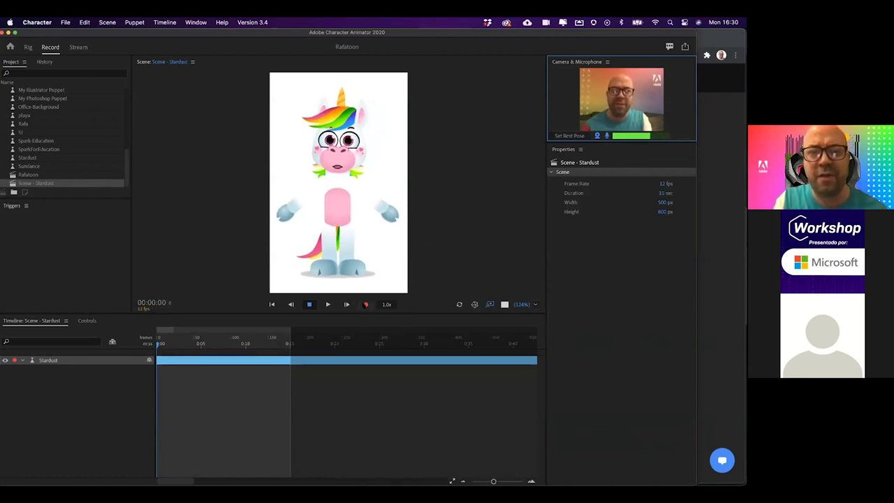
click(365, 305)
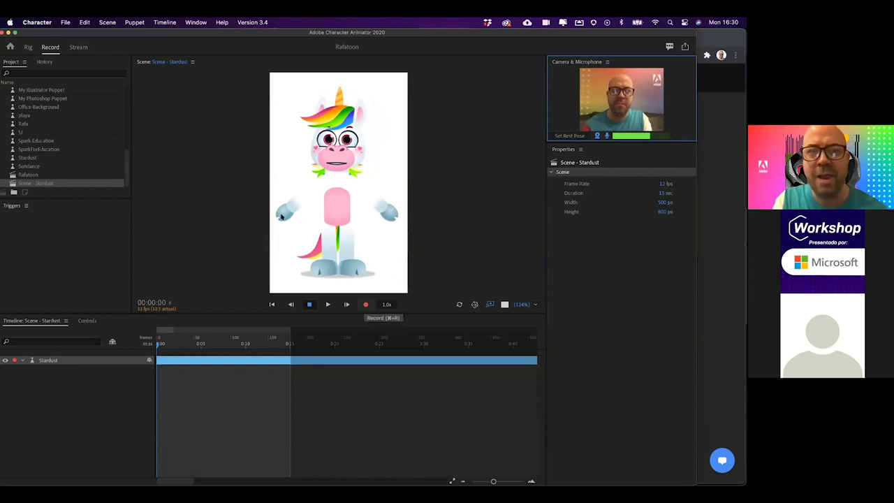
drag(286, 160, 294, 215)
mouse_move(298, 220)
mouse_down()
mouse_move(279, 180)
mouse_move(286, 185)
mouse_move(285, 161)
mouse_move(291, 212)
mouse_up()
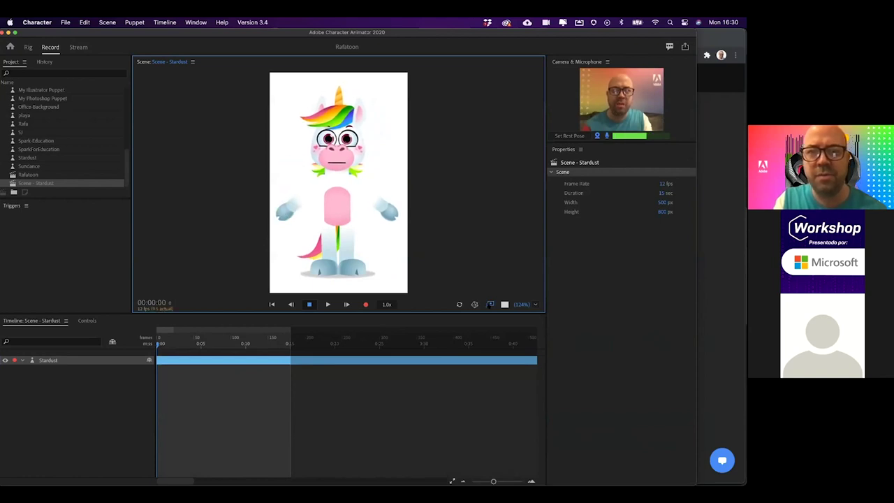
Record a take of about 10 seconds on the Stardust puppet with face, voice and right-hand movement.
click(354, 360)
click(366, 305)
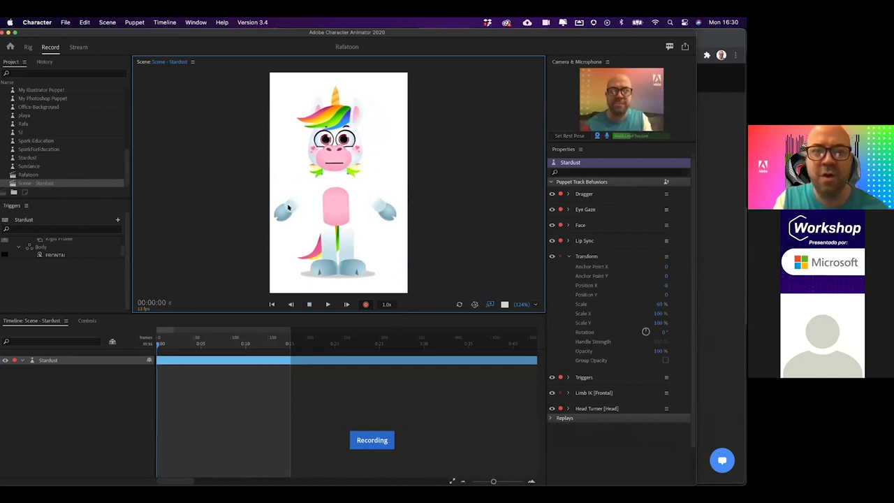
mouse_move(287, 179)
mouse_down()
mouse_move(297, 174)
mouse_move(300, 192)
mouse_move(291, 171)
mouse_move(299, 168)
mouse_up()
click(309, 304)
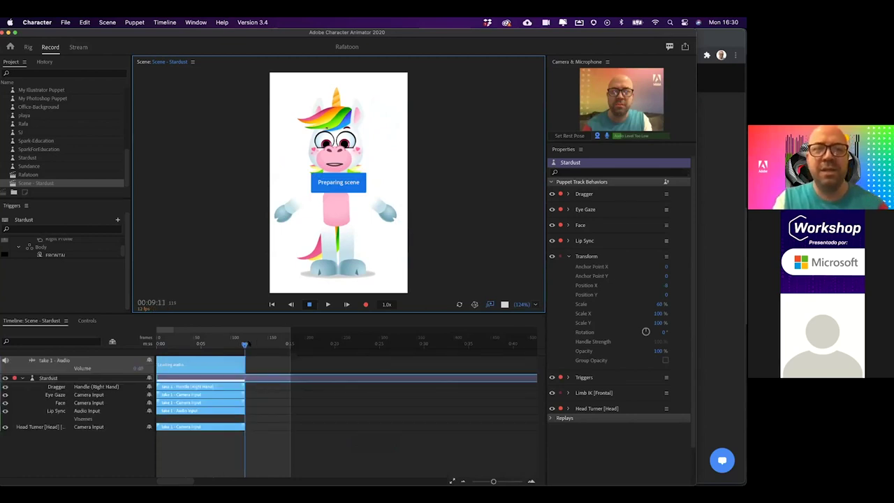
Play back the recorded Stardust take from the start of the timeline.
drag(248, 343, 160, 343)
key(space)
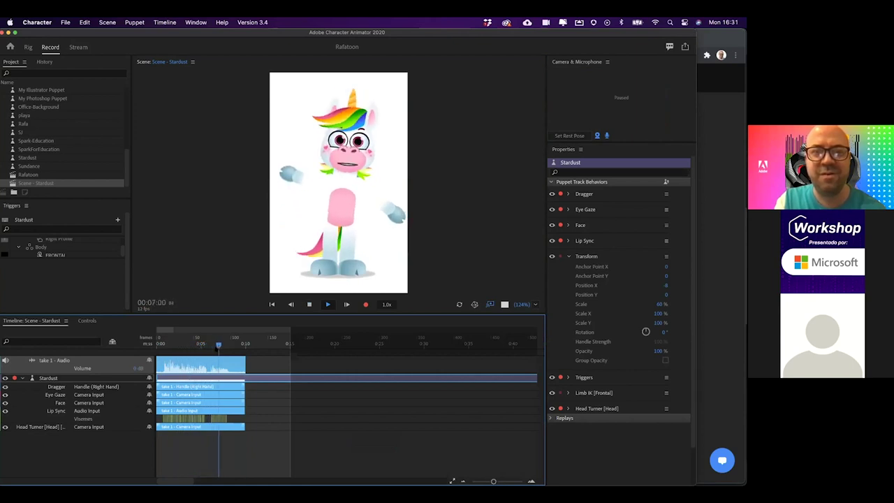
key(space)
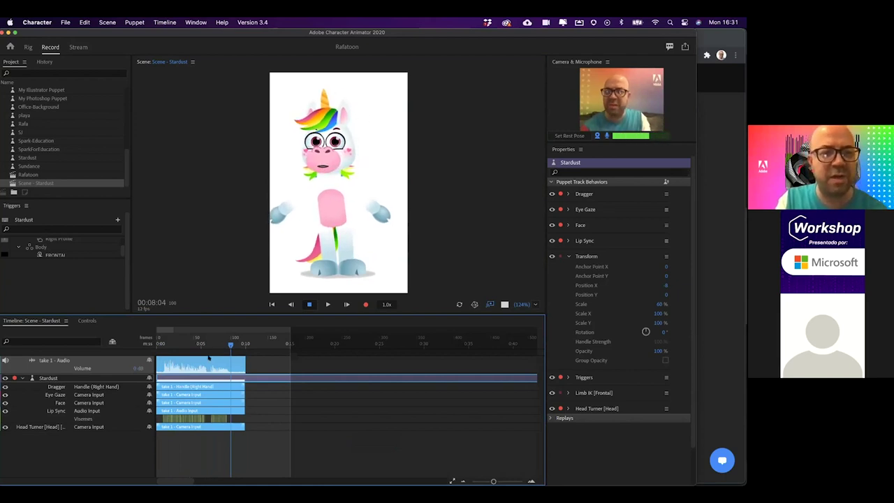
Place the playhead at 00:06:00 in the Stardust scene's timeline.
click(79, 180)
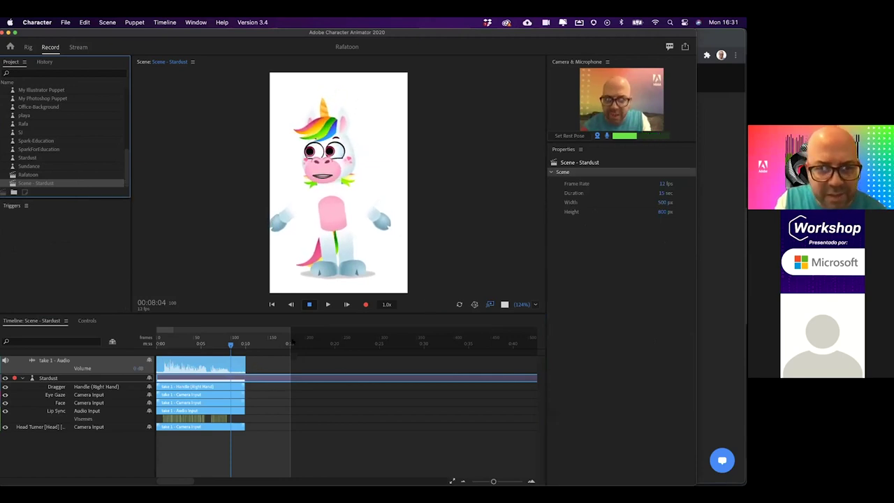
click(231, 348)
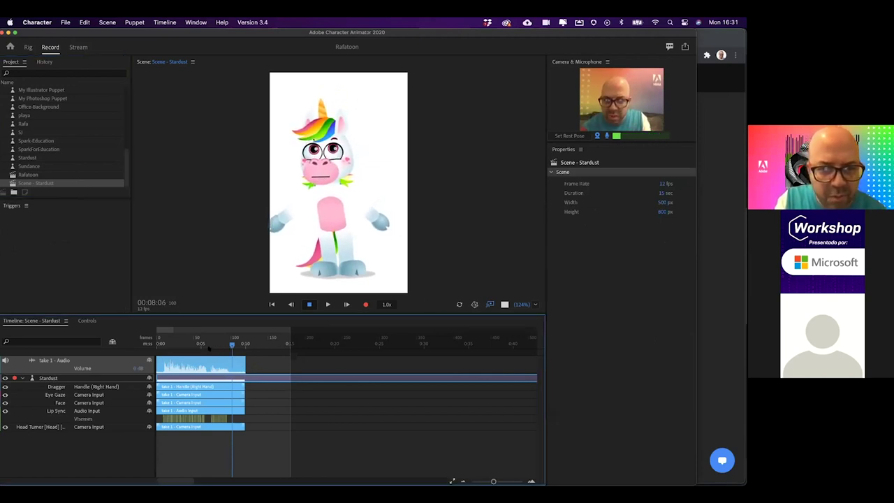
click(209, 344)
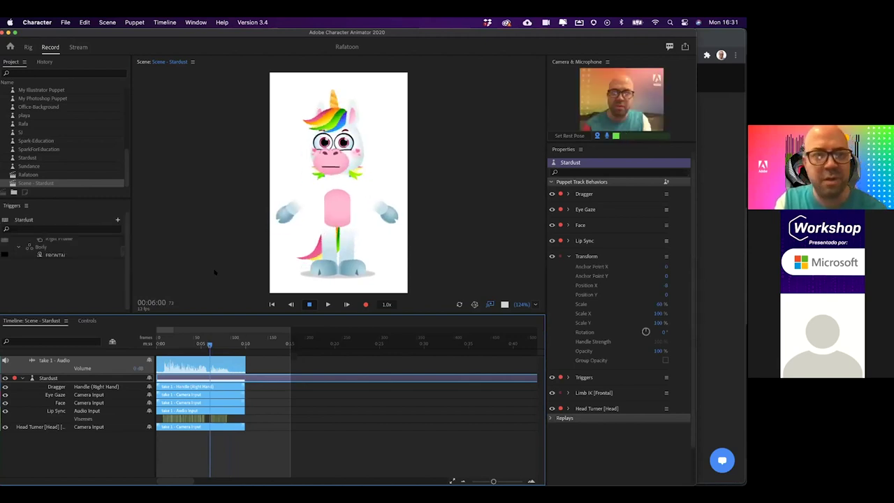
Try durations of 10, 7 and 5 seconds for the Stardust scene.
click(73, 194)
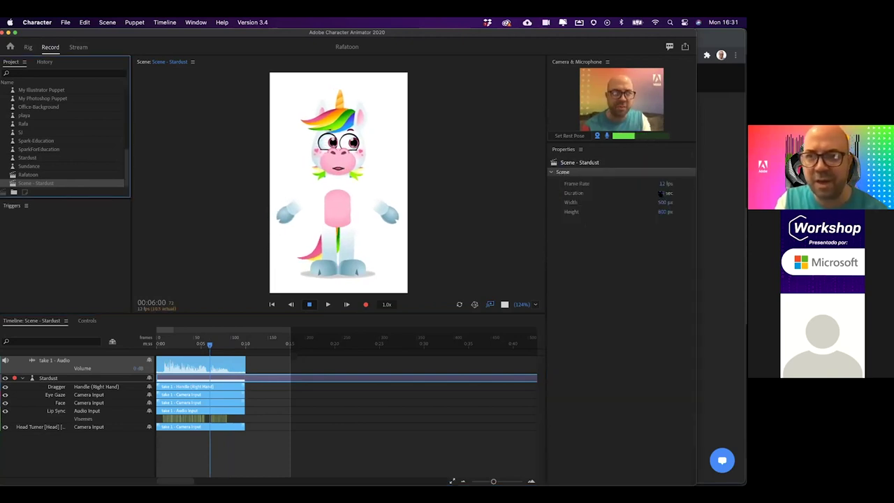
click(661, 193)
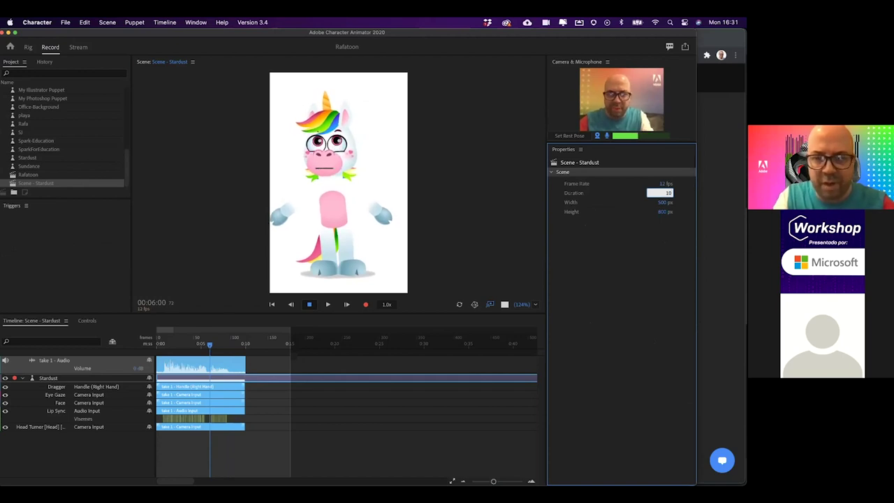
key(Return)
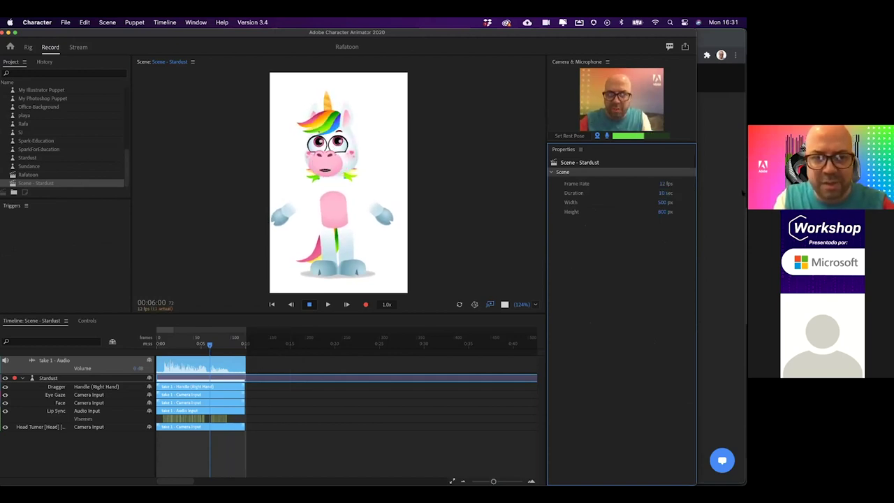
click(662, 194)
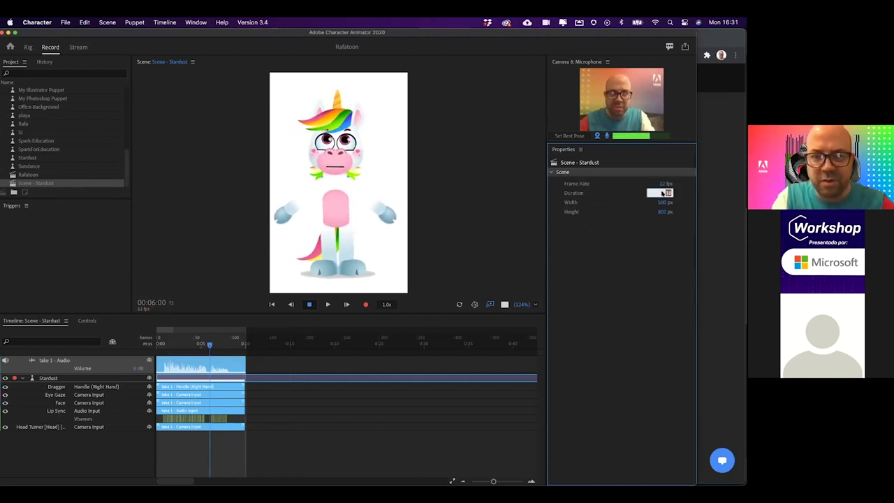
key(Return)
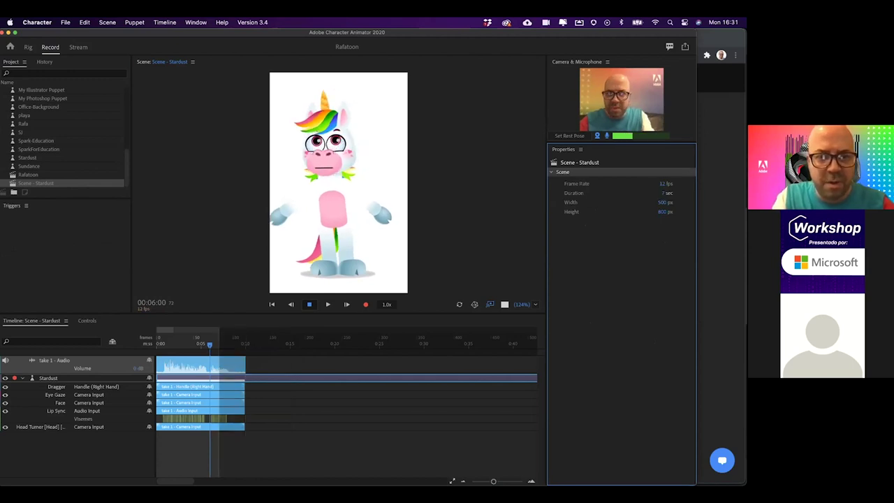
click(661, 193)
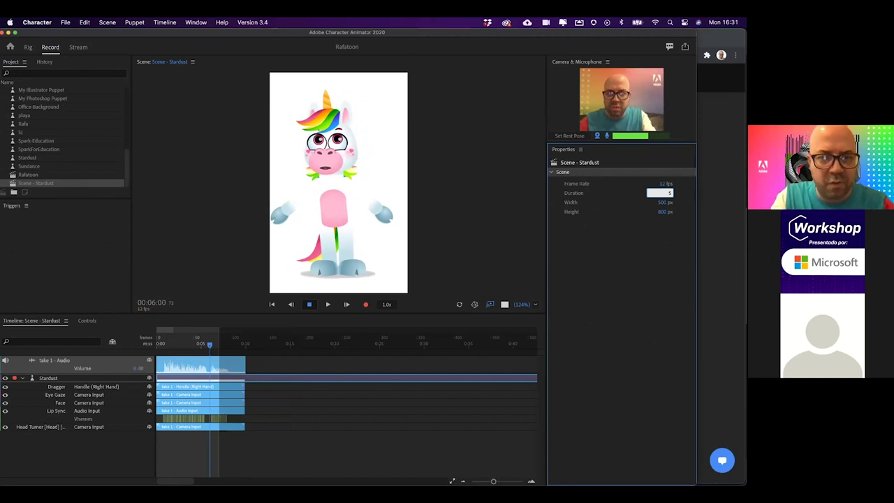
key(Return)
Set the Stardust scene's duration to 6 seconds.
click(663, 193)
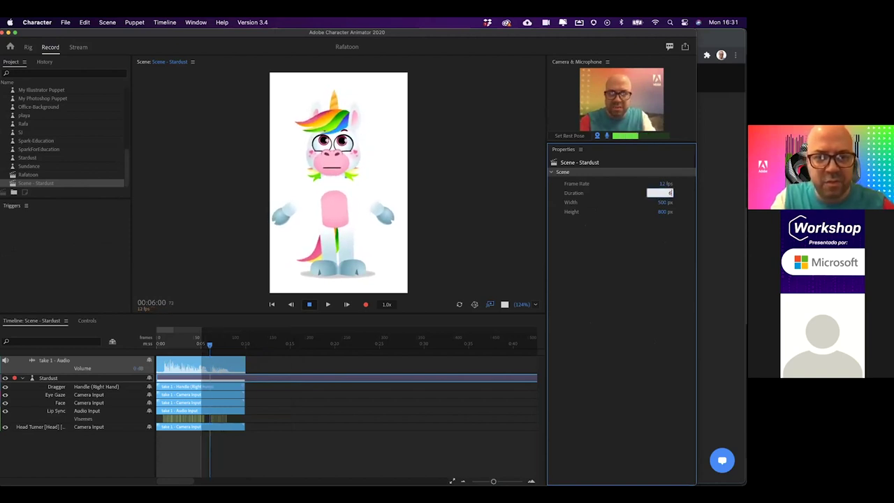
text(6)
key(Return)
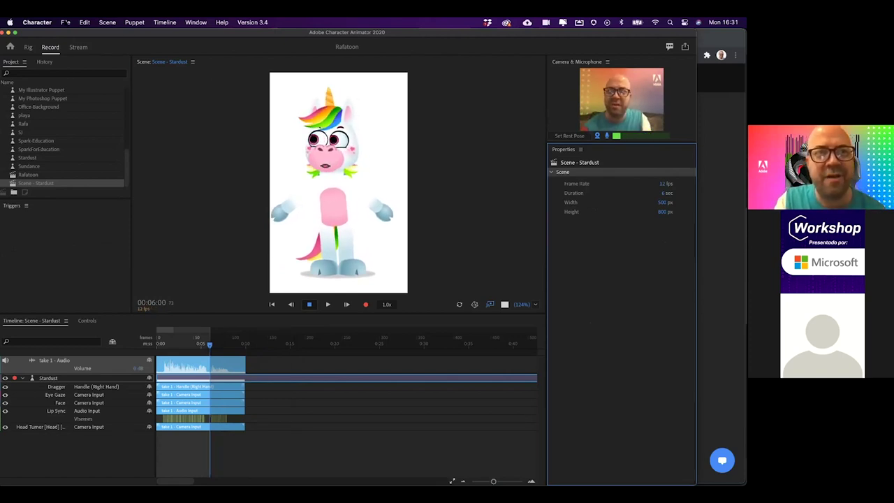
Start a PNG Sequence and WAV export of the Stardust scene, with TalentLand Latinoamerica as the destination folder.
click(65, 23)
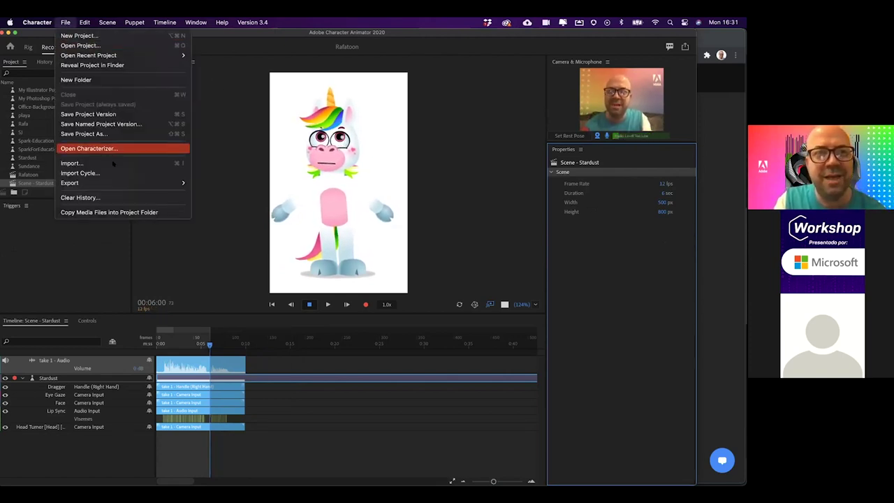
mouse_move(127, 180)
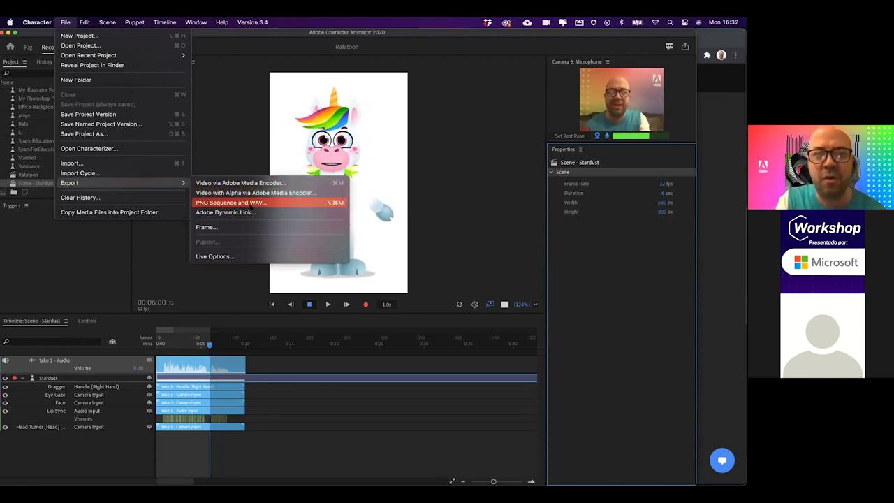
click(250, 203)
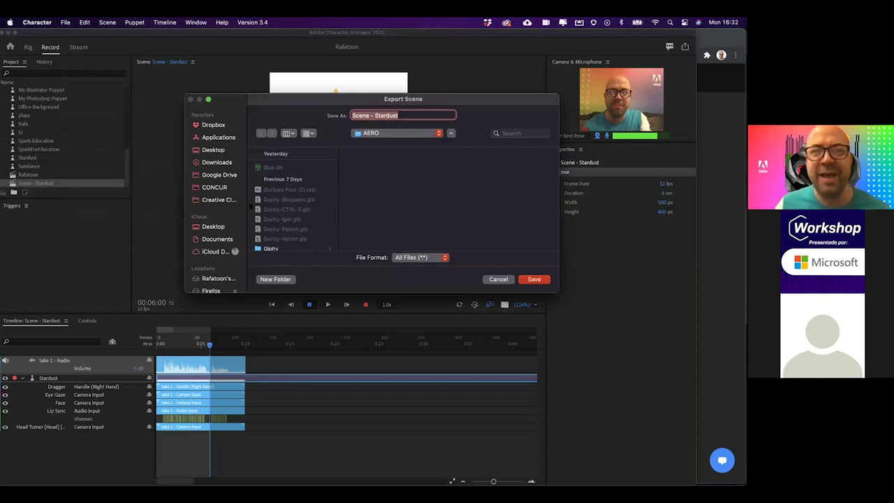
click(395, 132)
click(395, 133)
click(395, 132)
click(398, 187)
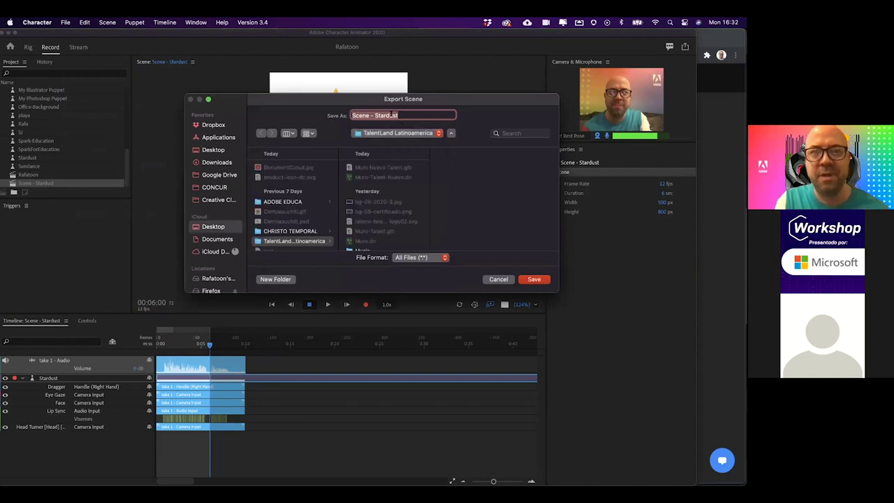
Name the exported sequence Unicornio and save it.
drag(400, 114, 317, 106)
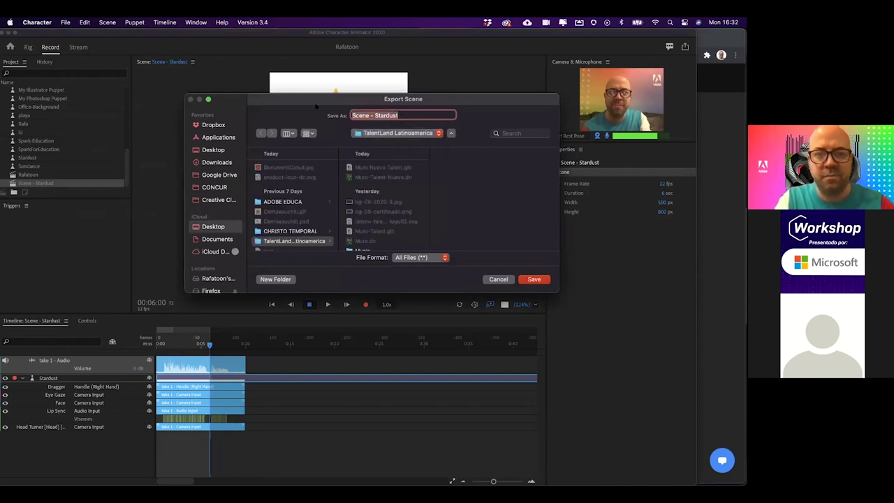
text(Unicornio)
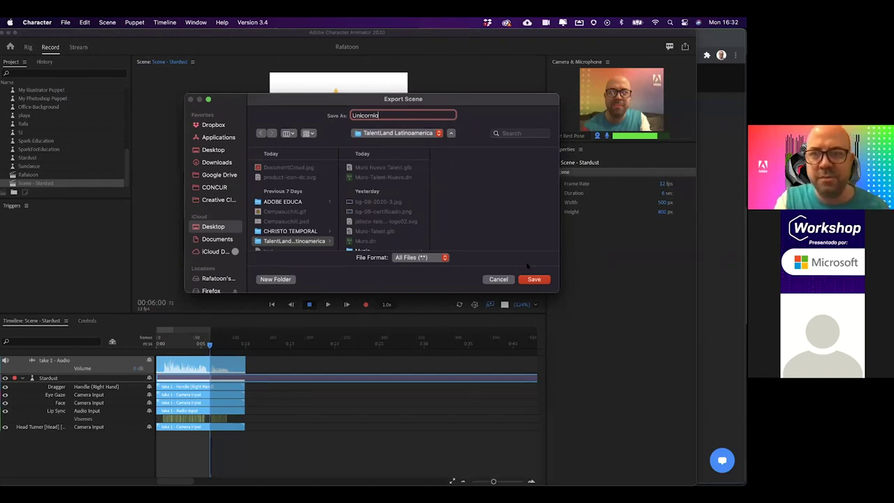
click(533, 279)
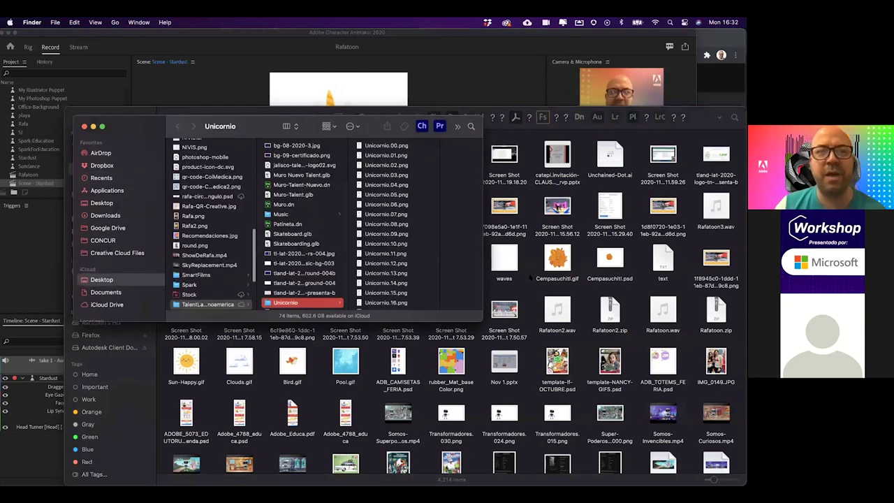
Look through the exported Unicornio folder in Finder and preview the PNG frames from Unicornio.00.png to Unicornio.10.png.
scroll(390, 223, down, 15)
scroll(380, 258, up, 10)
scroll(380, 258, up, 2)
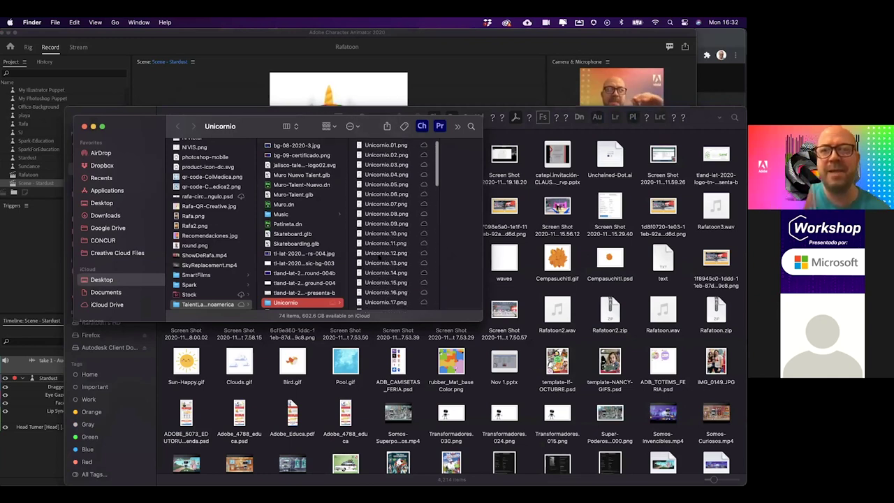
scroll(381, 255, up, 2)
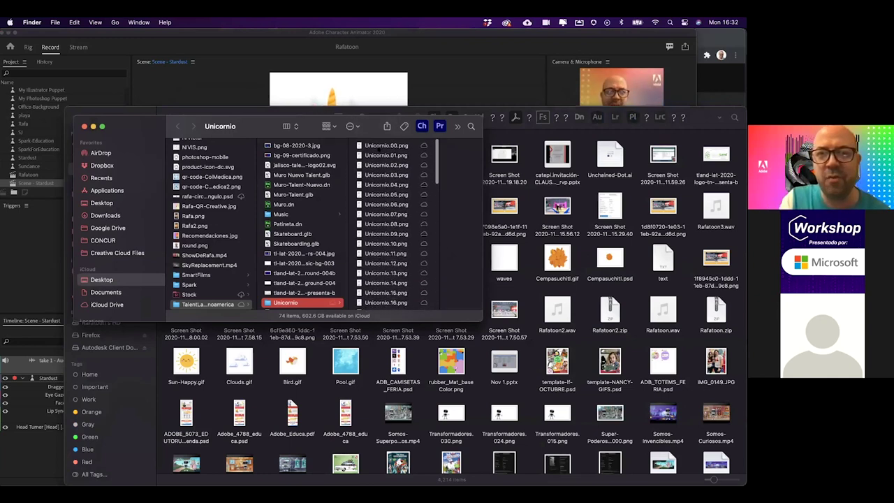
click(380, 146)
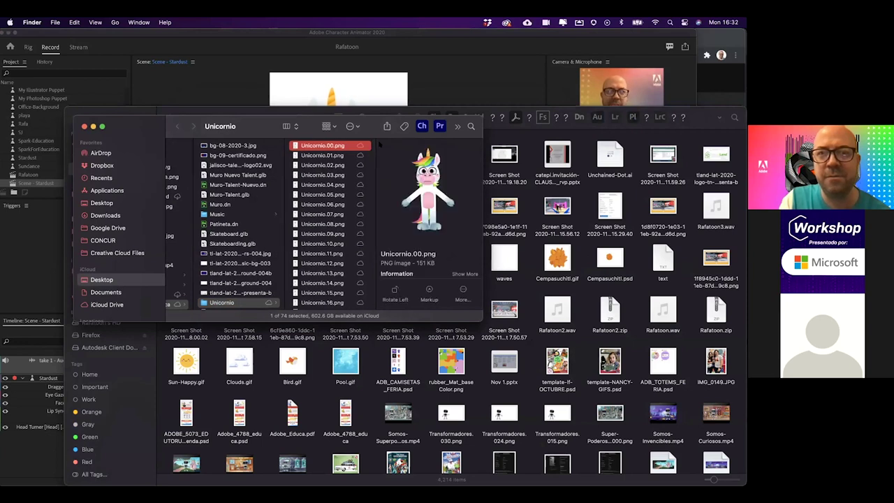
key(Down)
key(Down)
key(Down)
key(Down)
key(Down)
key(Down)
key(Down)
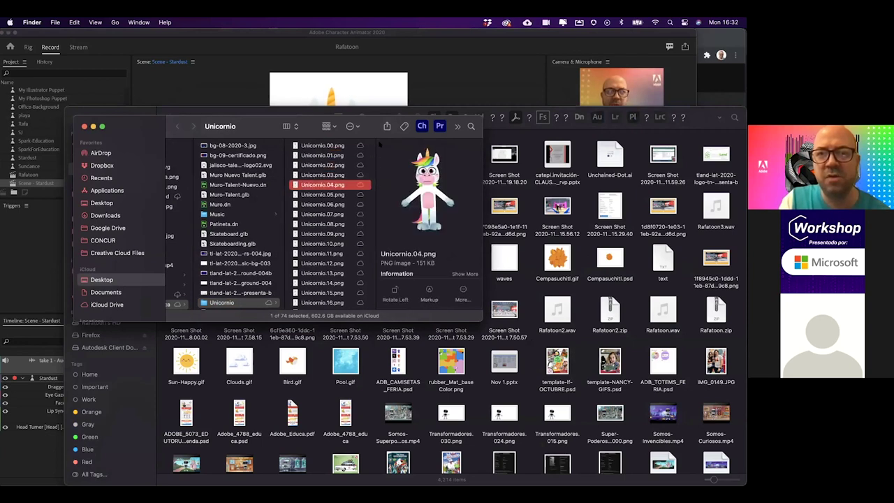
key(Down)
key(Down)
key(Down)
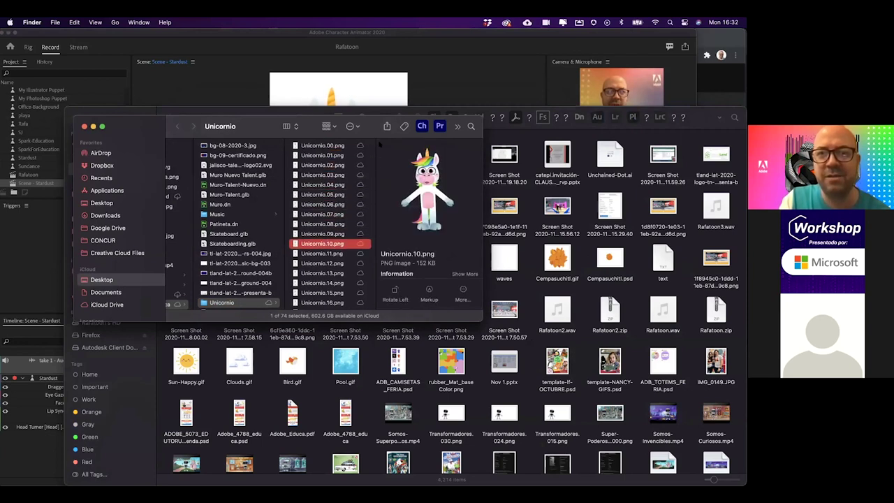
Preview Unicornio.52.png and check the remaining exported files to the end of the folder.
scroll(353, 202, down, 10)
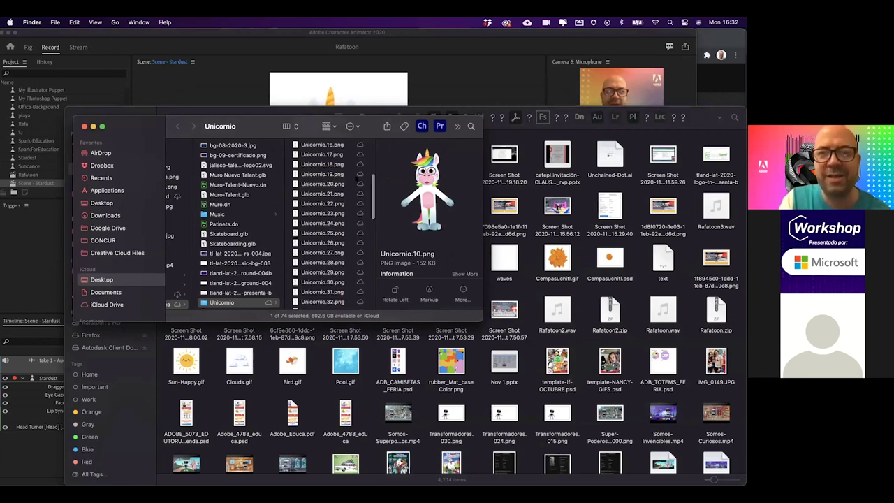
click(319, 258)
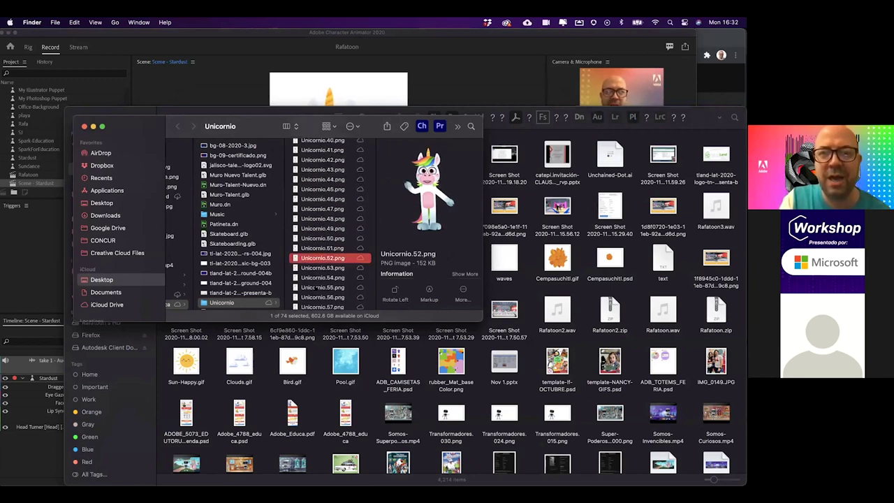
scroll(315, 288, down, 5)
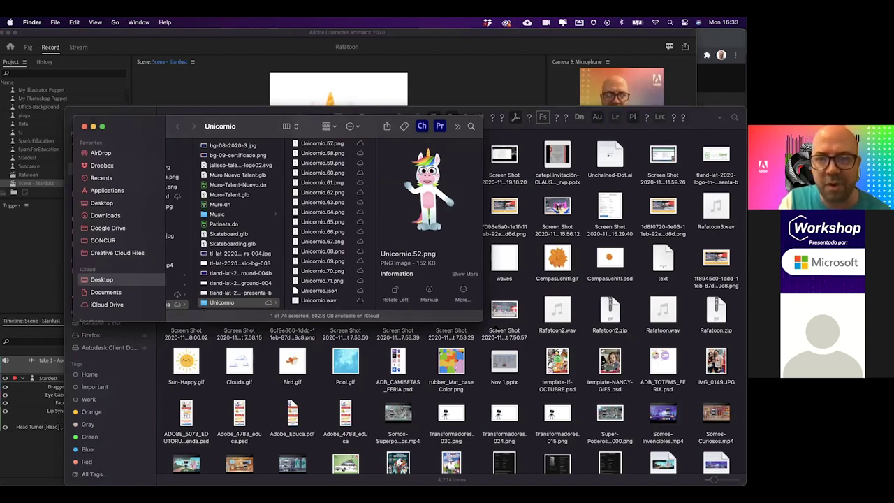
Compress the exported Unicornio folder in the TalentLand Latinoamerica directory into a ZIP archive.
drag(481, 320, 605, 455)
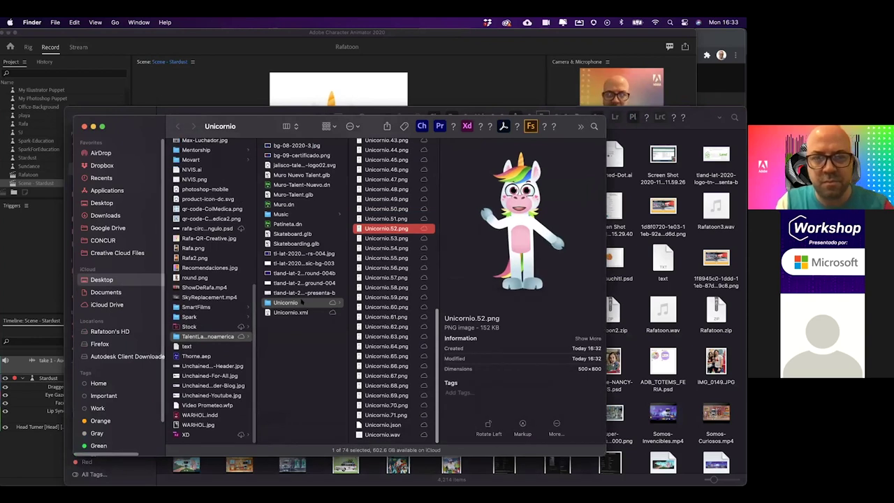
click(302, 301)
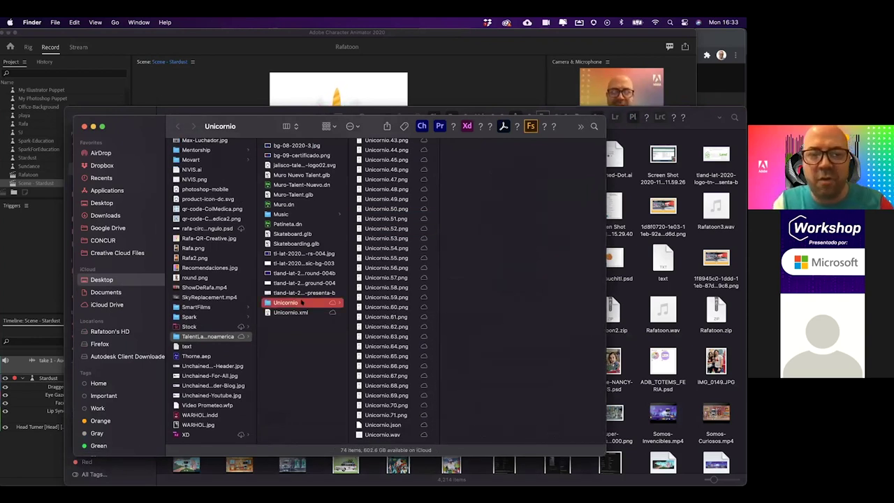
right_click(302, 302)
right_click(301, 302)
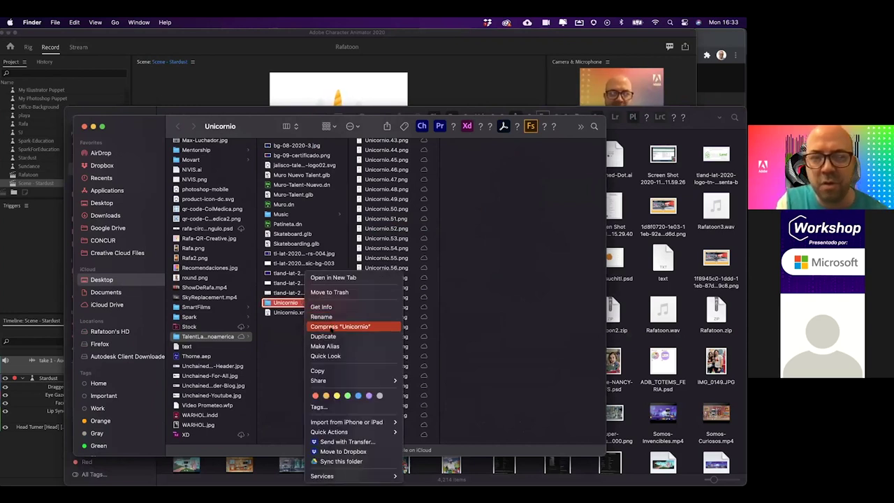
click(331, 327)
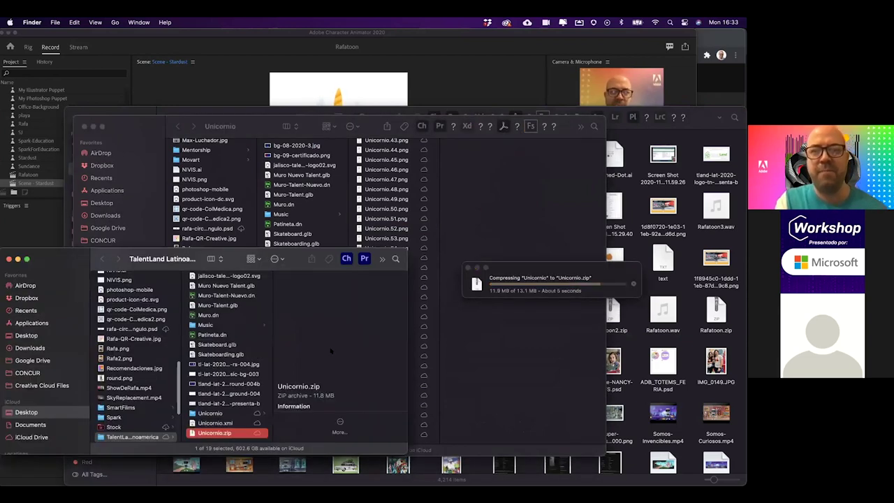
Move the Finder window showing Unicornio.zip aside and close the Unicornio and Recents Finder windows.
drag(213, 262, 544, 93)
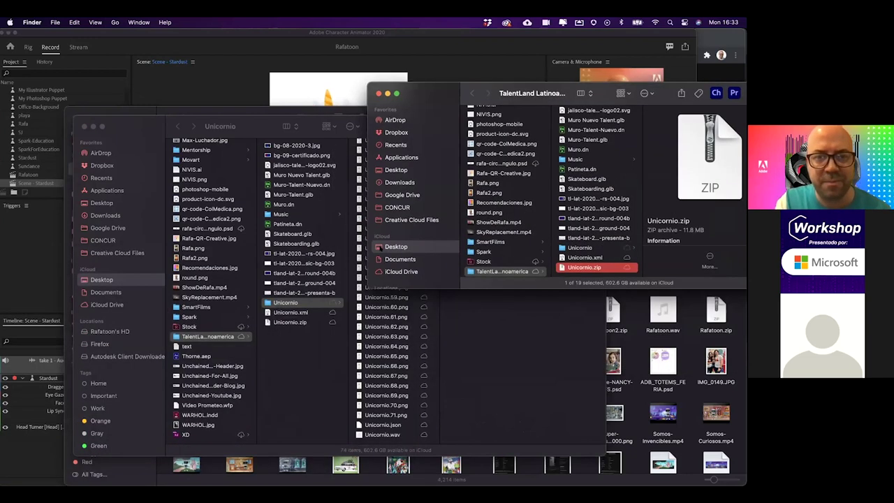
click(305, 323)
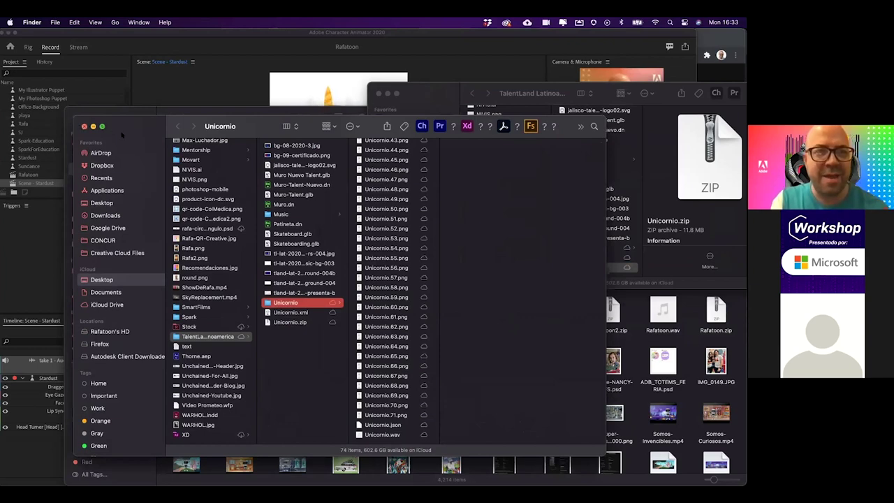
click(83, 126)
click(110, 117)
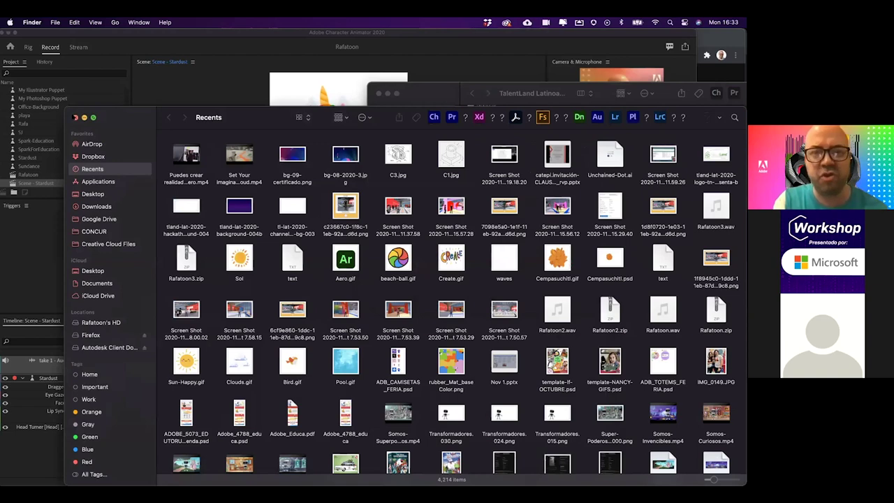
click(76, 117)
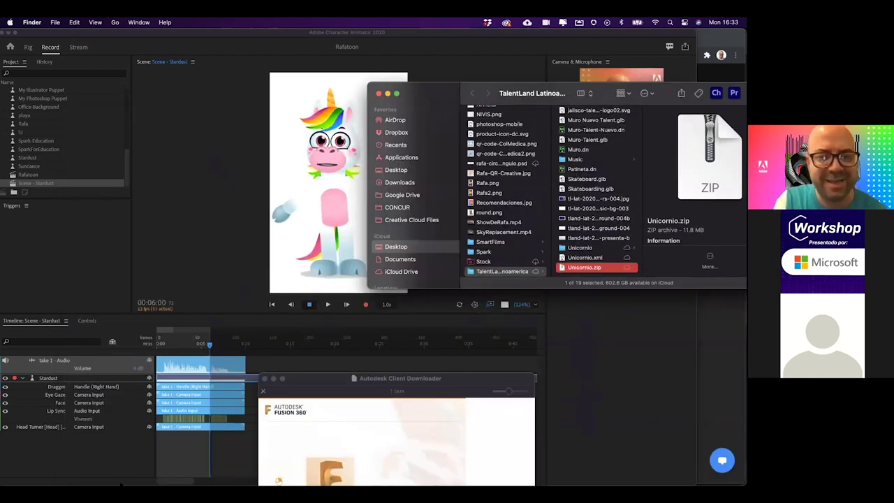
Switch to Safari and go to the Mixamo home page.
mouse_move(117, 485)
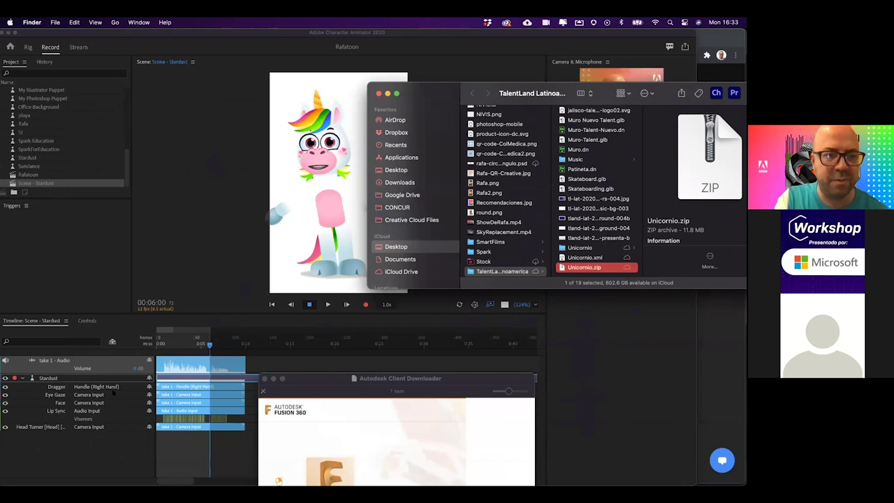
mouse_move(101, 475)
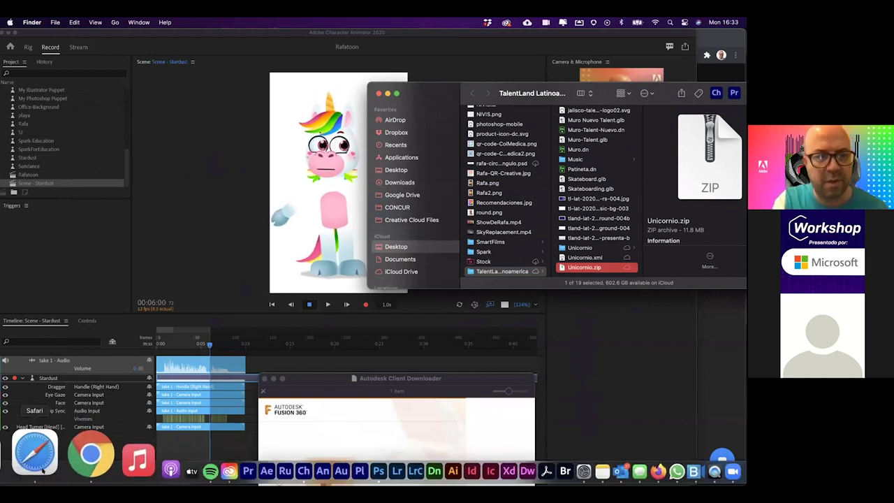
click(37, 454)
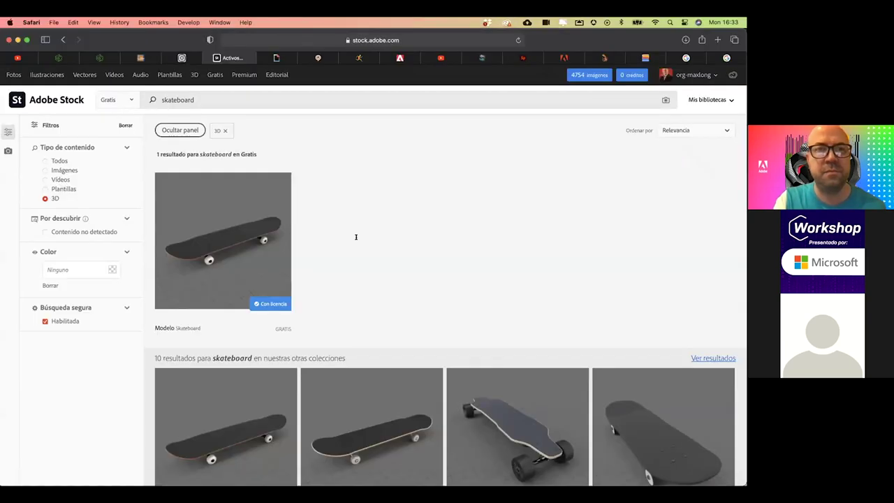
click(356, 57)
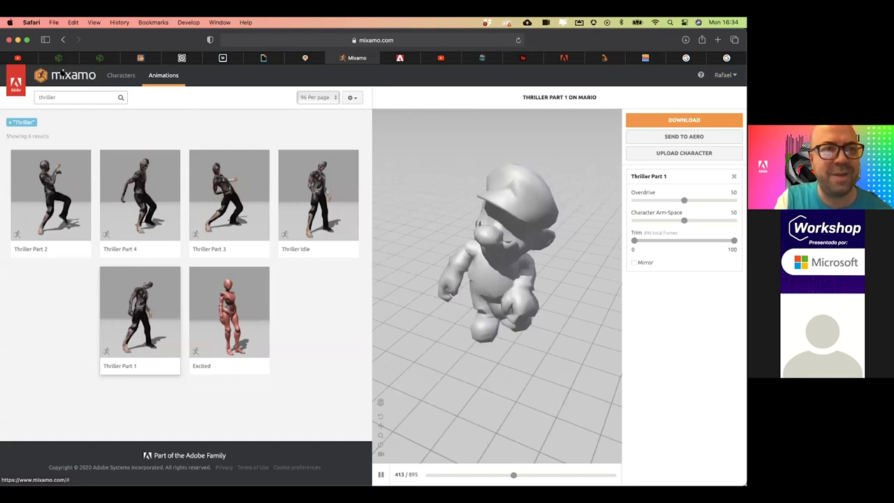
click(64, 75)
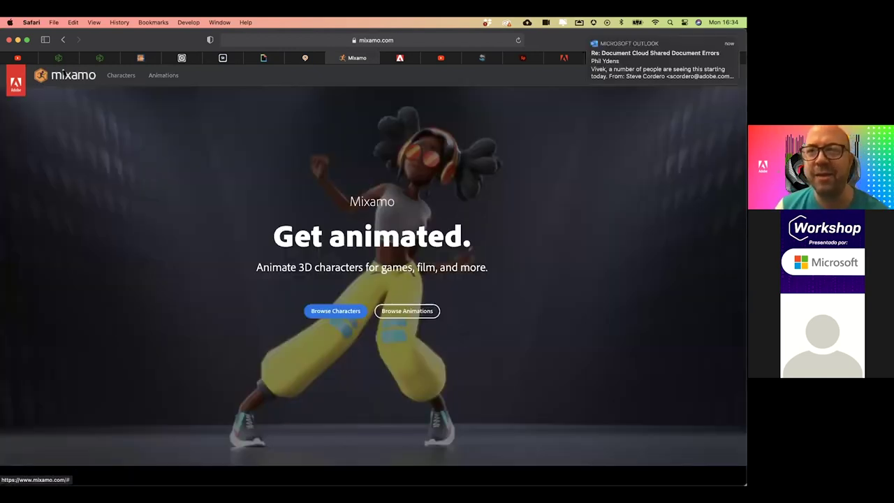
Browse the Mixamo character library and try to load the Amy character.
click(332, 311)
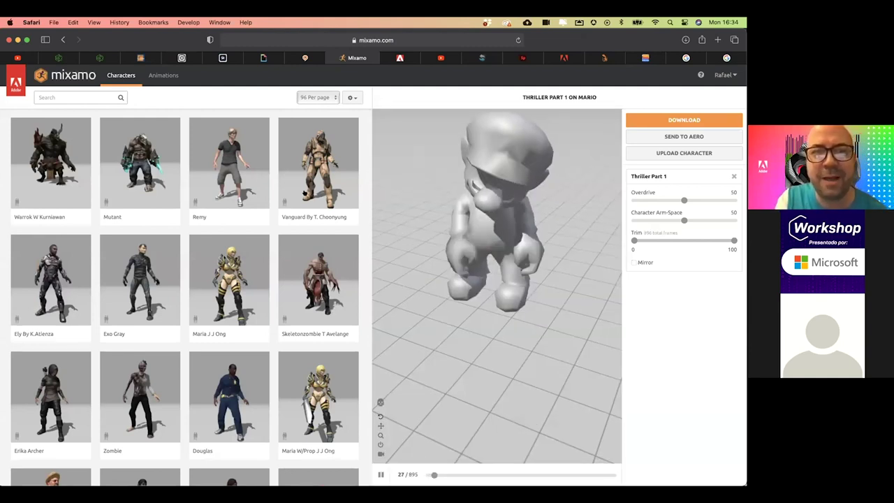
scroll(215, 173, down, 3)
scroll(216, 174, down, 7)
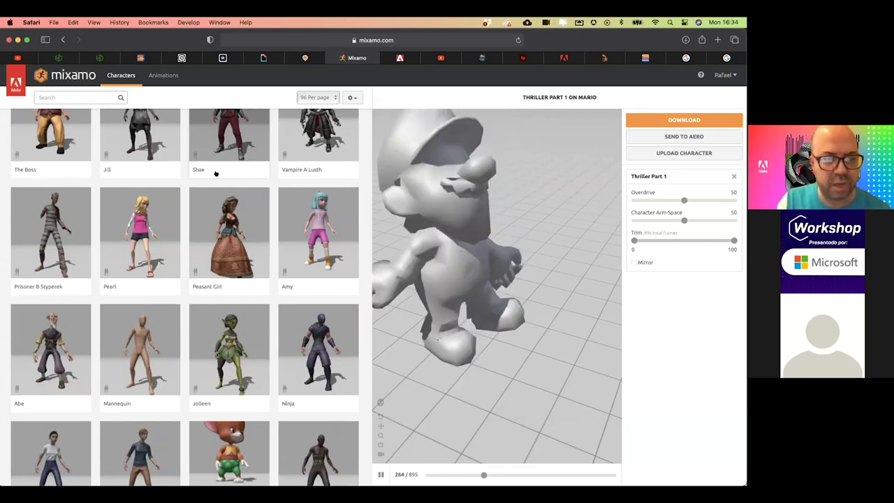
scroll(216, 174, down, 1)
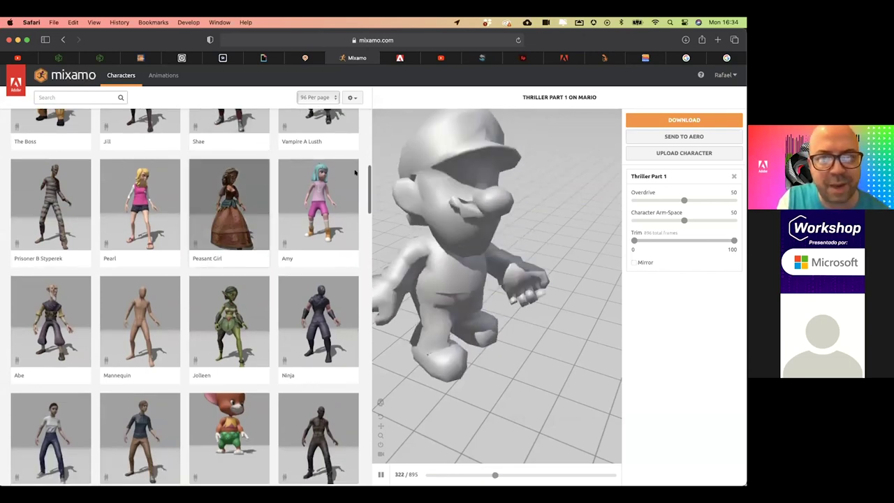
click(322, 189)
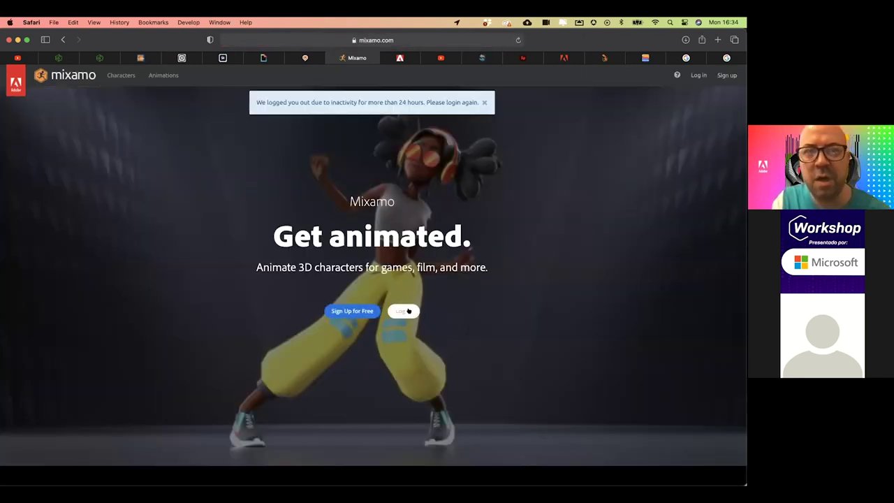
Log in to Mixamo with the saved e-mail, the Personal Account option and the saved account password.
click(404, 311)
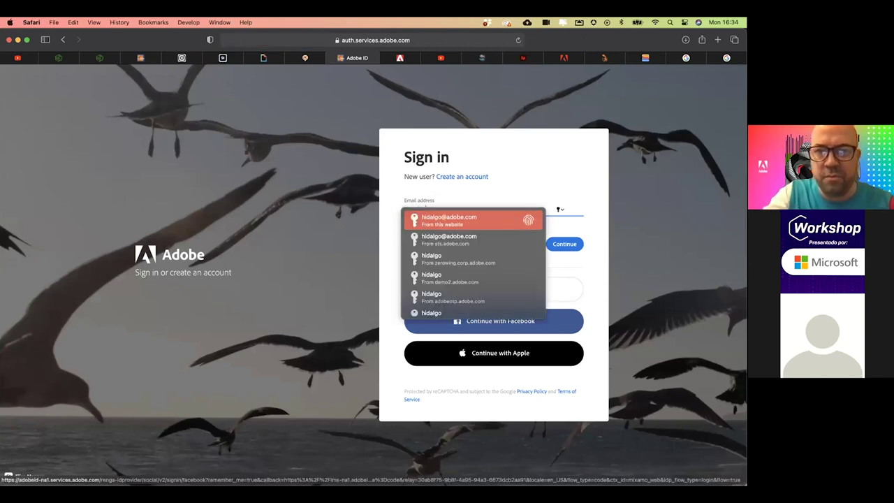
key(Return)
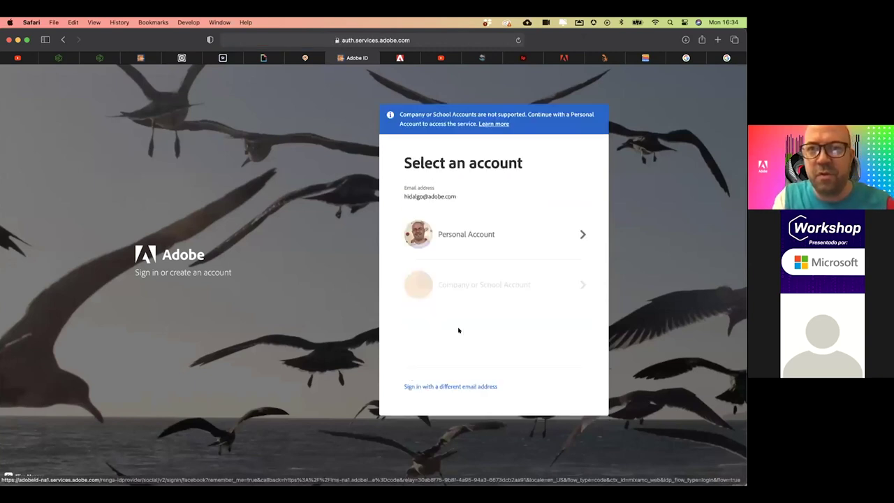
click(497, 236)
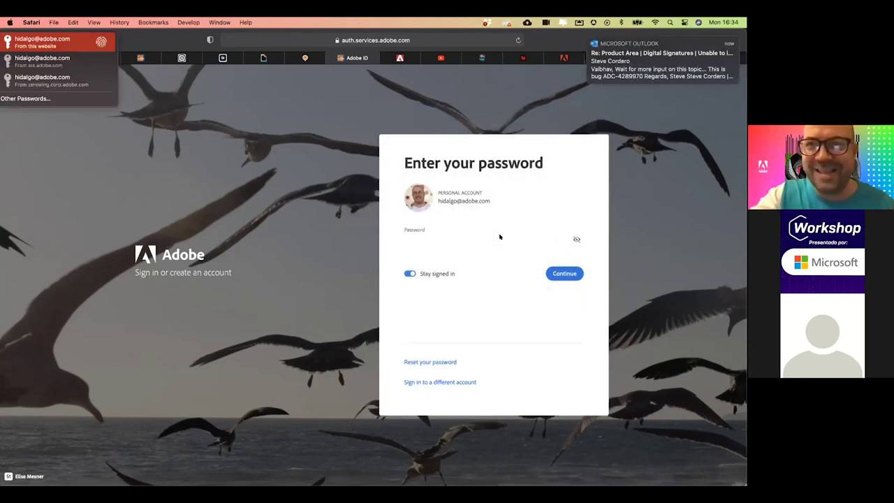
key(Return)
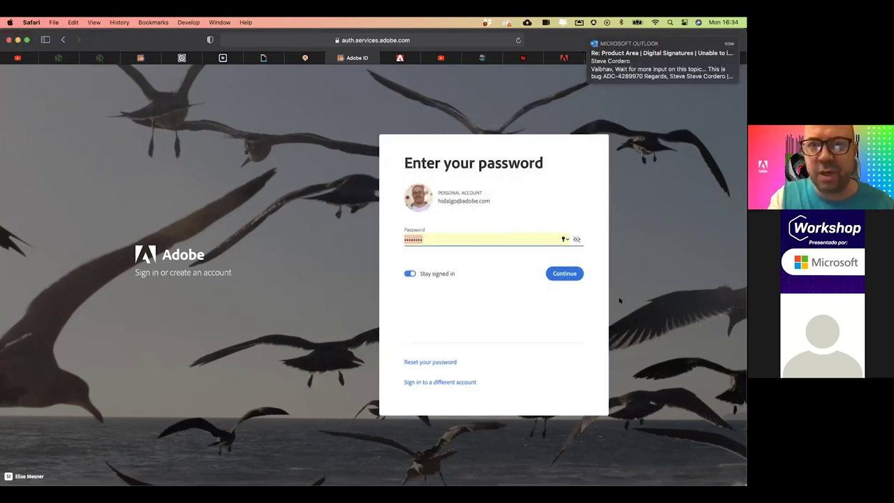
click(567, 274)
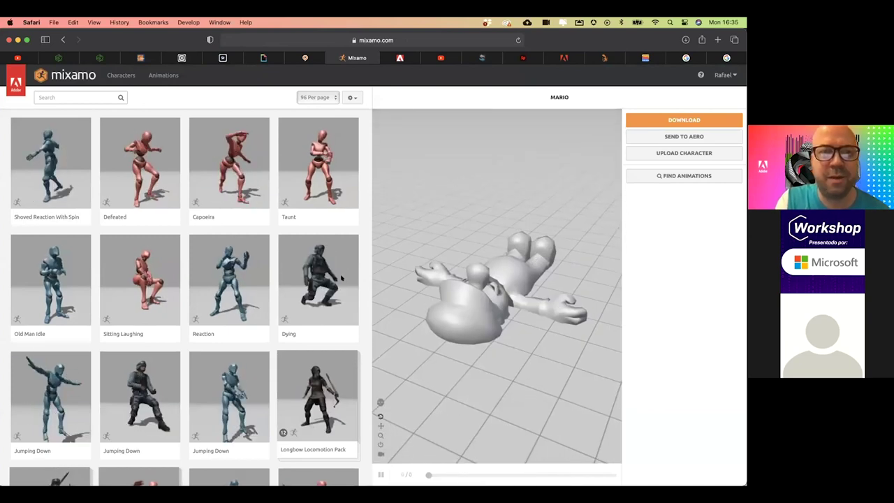
Find Amy in the Mixamo character library and load her into the preview.
click(123, 77)
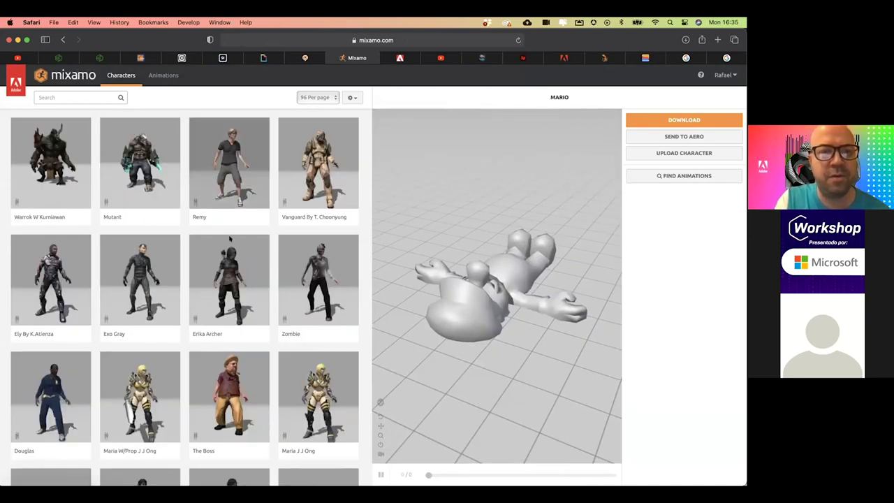
scroll(228, 234, down, 5)
scroll(229, 239, down, 3)
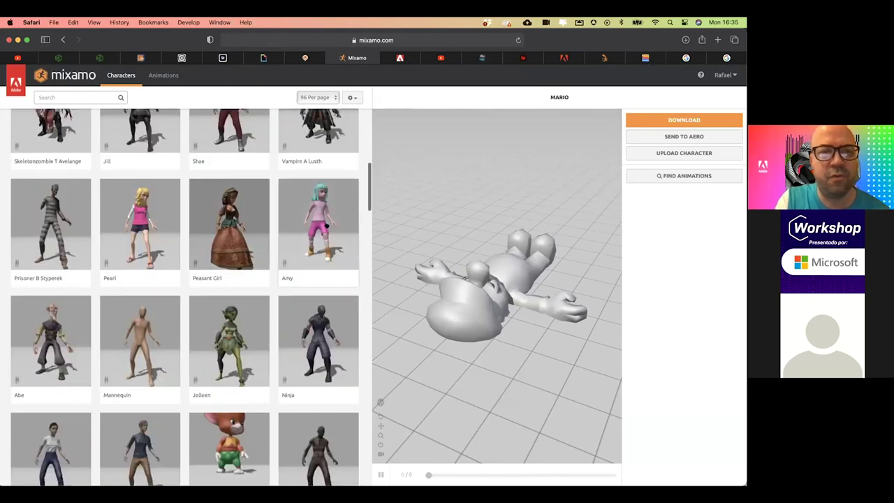
click(326, 225)
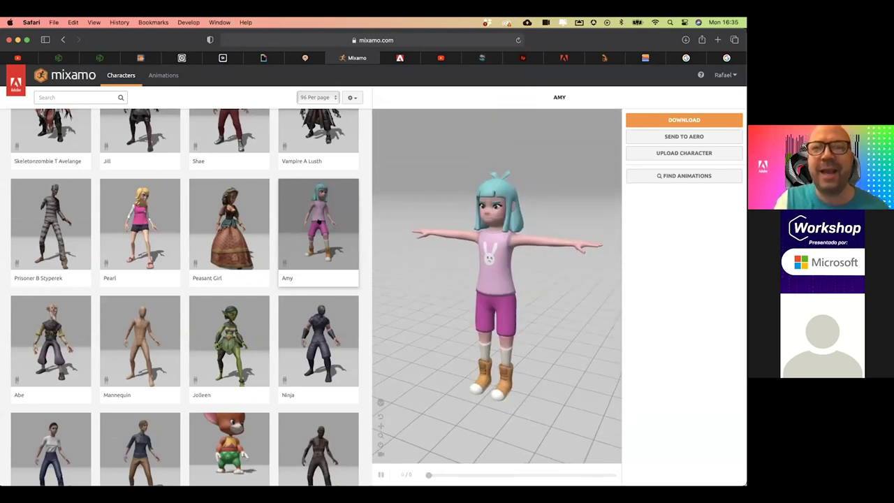
scroll(266, 166, up, 10)
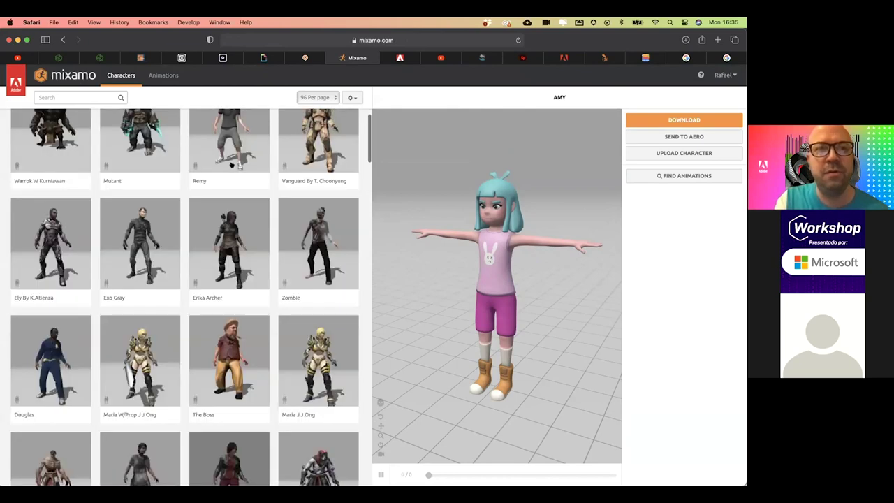
Apply the Waving Gesture animation from a "wave" search to Amy and send the animated character to Aero.
click(169, 75)
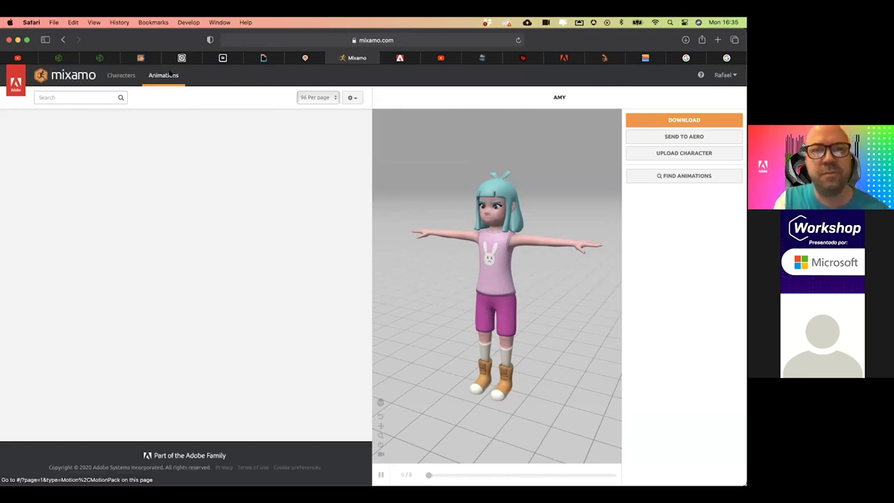
click(50, 98)
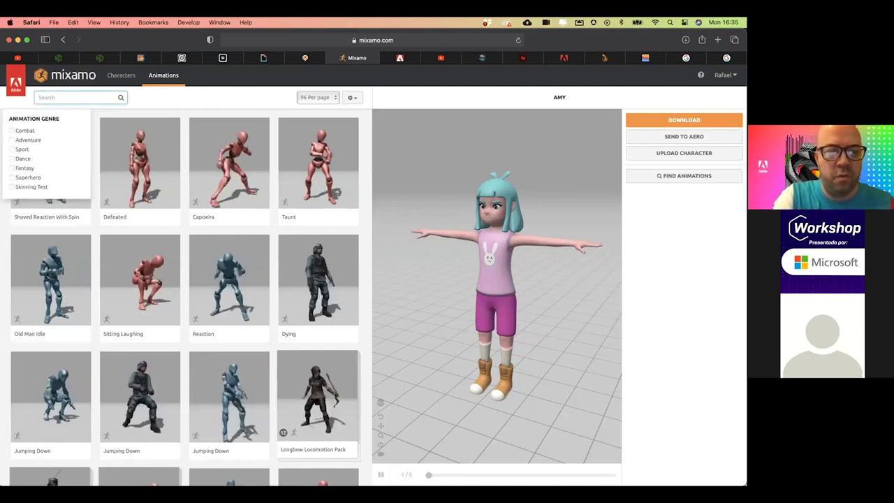
text(wave)
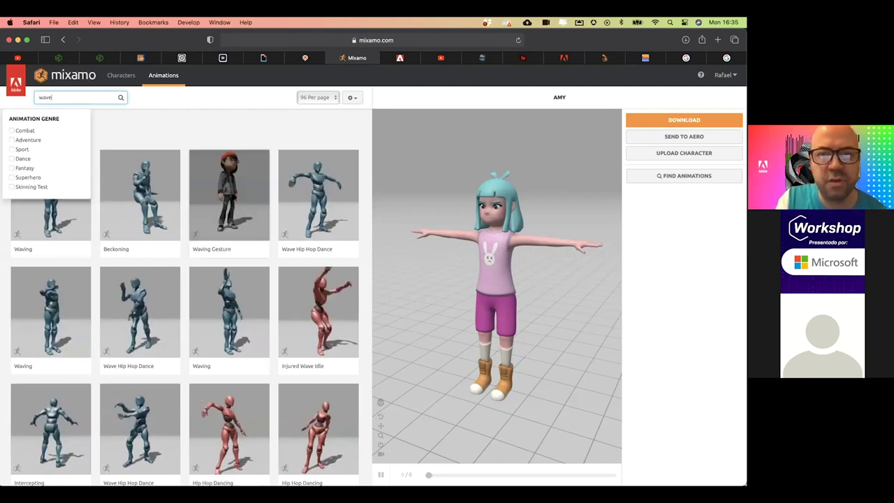
click(229, 196)
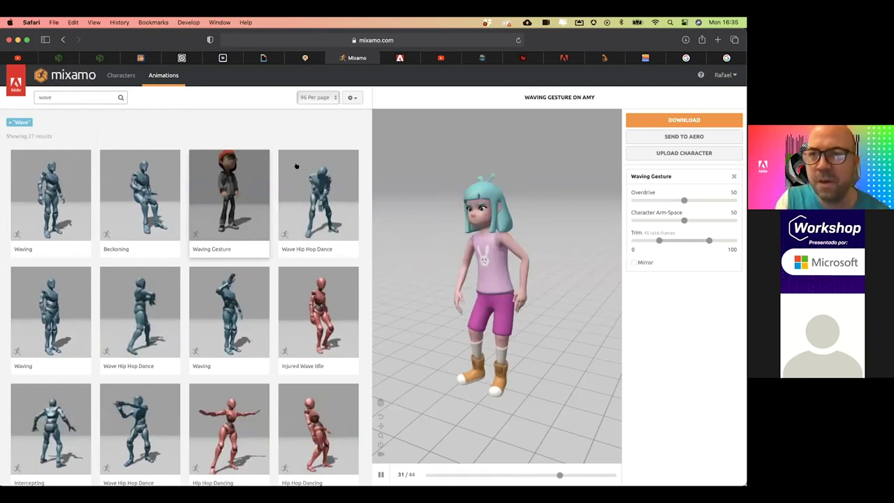
click(681, 137)
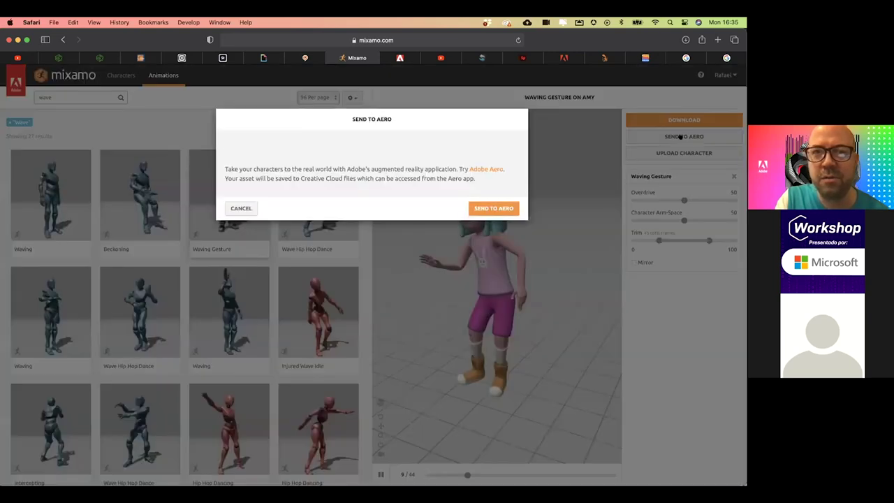
click(496, 208)
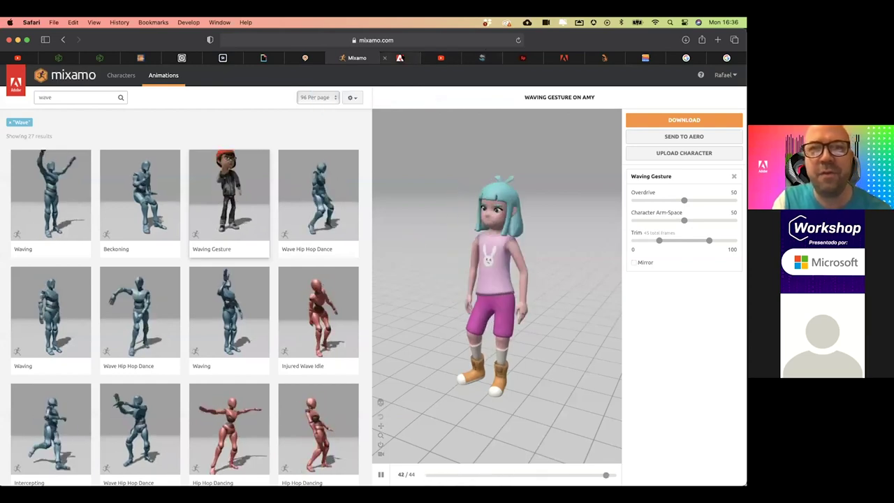
Look at the open Adobe help page on rigging Mixamo characters and the Adobe MAX 3D session page.
click(400, 57)
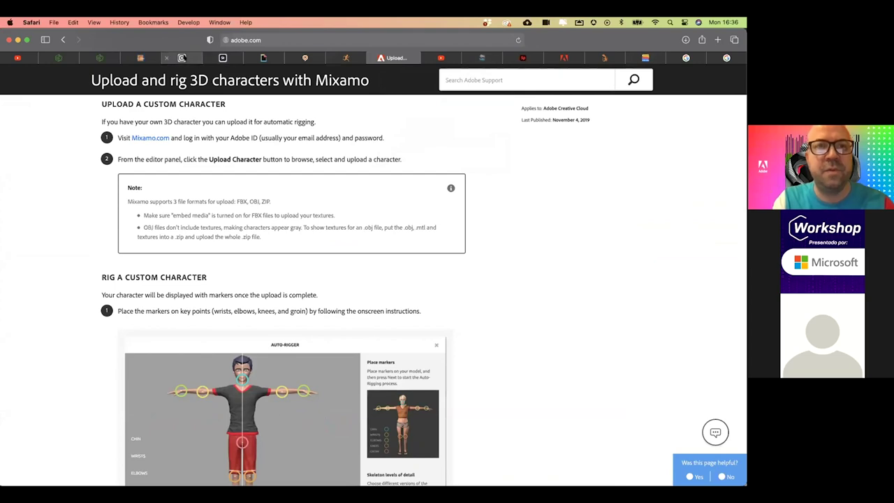
click(181, 57)
click(141, 57)
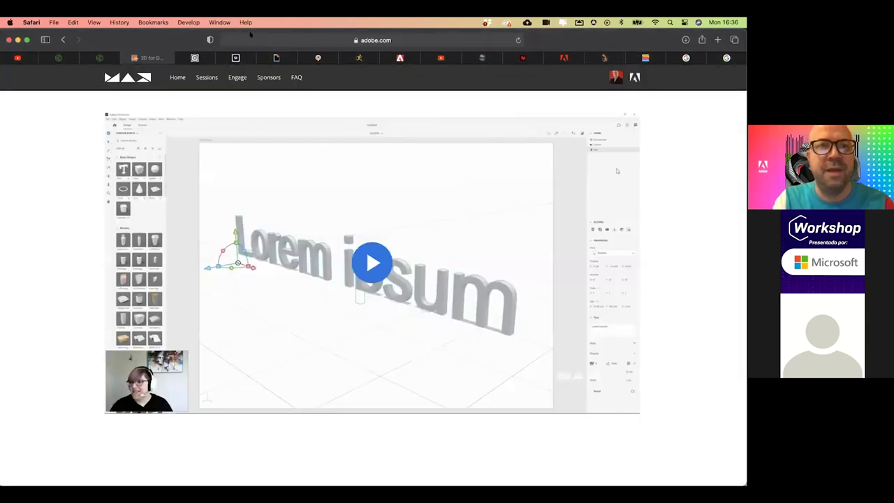
Go to assets.adobe.com and download the Waving Gesture GLB from the Creative Cloud synced files.
drag(292, 49, 292, 180)
click(305, 170)
text(a)
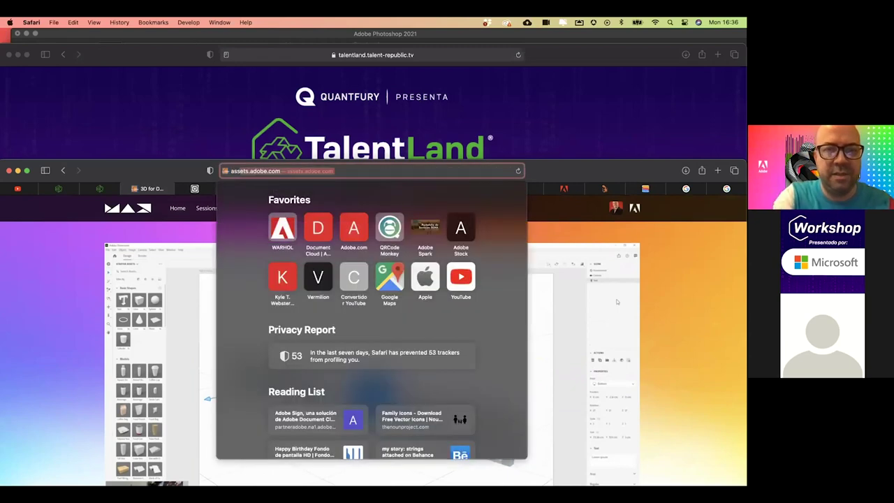
text(sse)
key(Return)
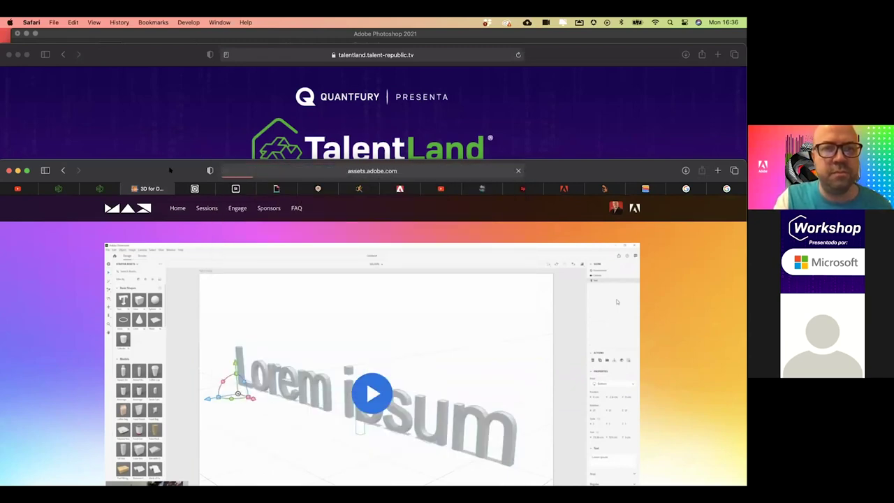
mouse_move(180, 73)
mouse_down()
mouse_move(172, 41)
mouse_move(170, 70)
mouse_up()
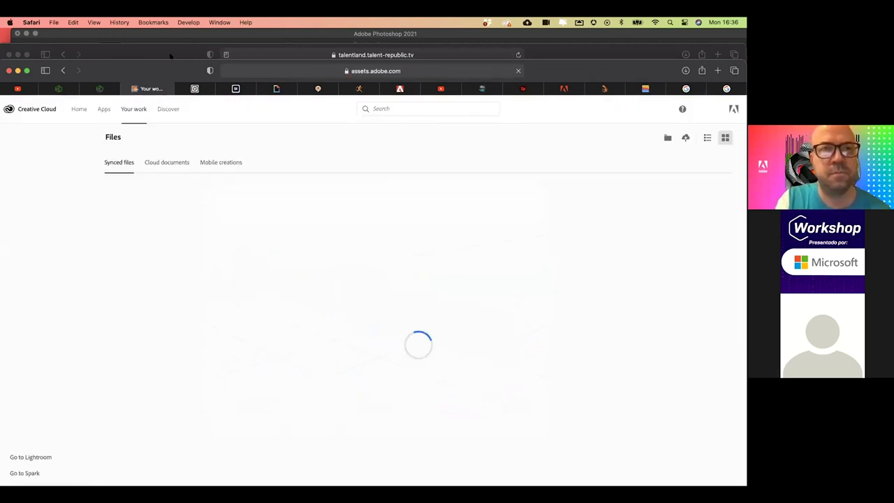
drag(170, 70, 170, 40)
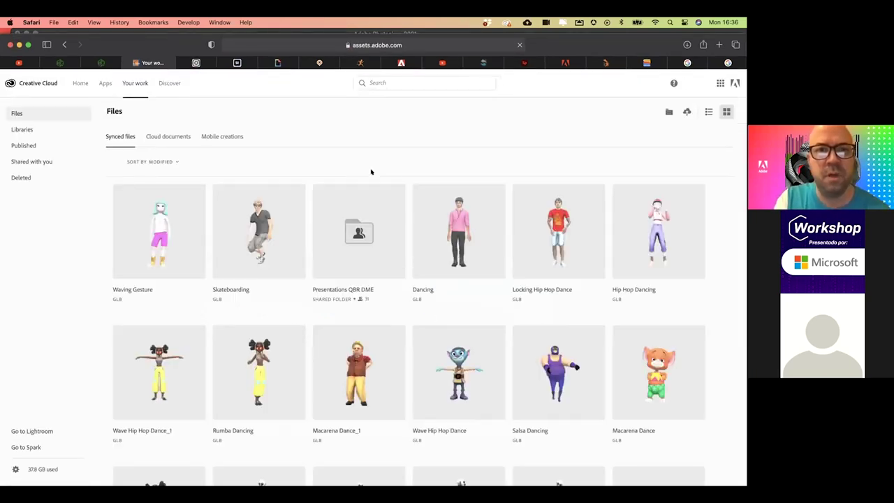
click(199, 289)
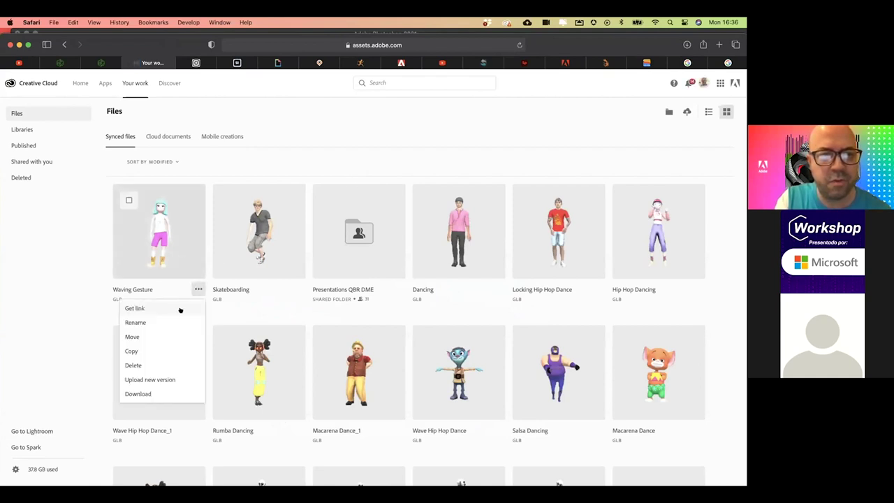
click(137, 393)
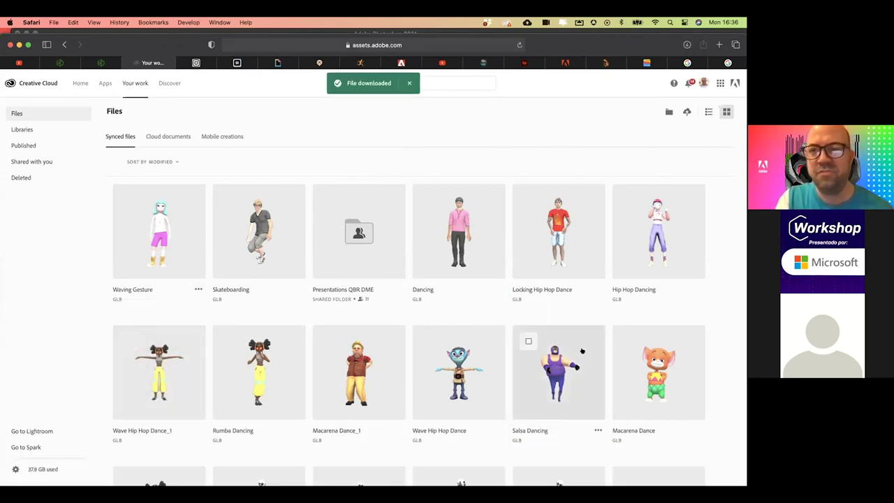
Switch to Finder, open the TalentLand Latinoamerica desktop folder, and reposition and enlarge its window.
key(ctrl+Right)
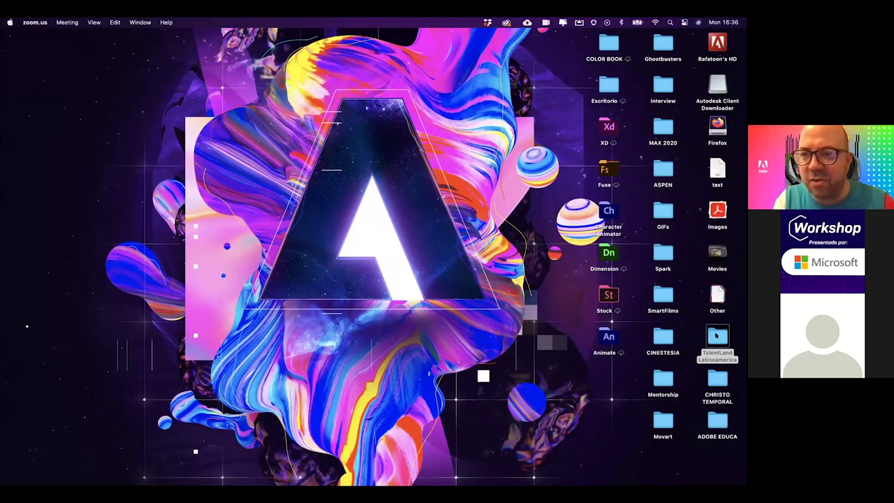
double_click(717, 338)
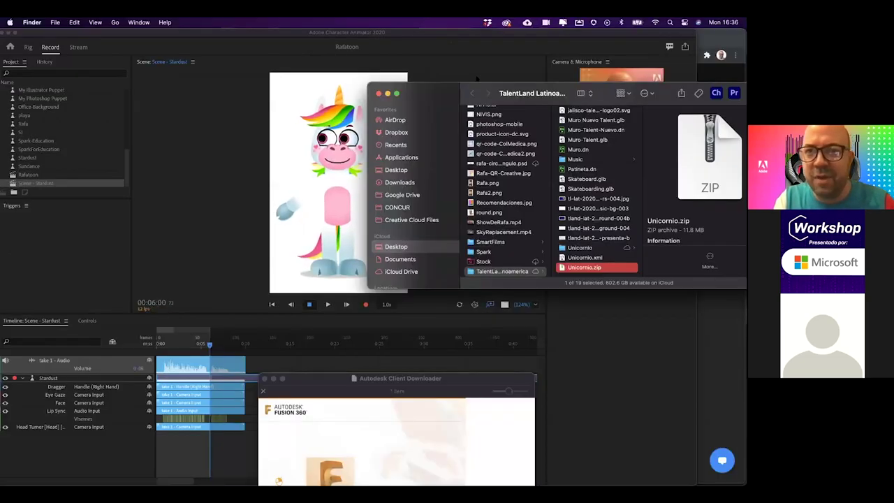
drag(602, 93, 408, 80)
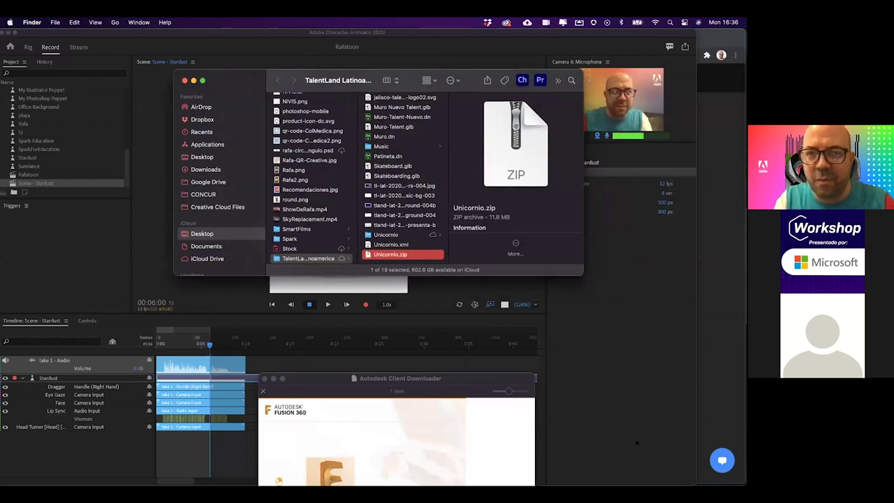
drag(579, 270, 647, 466)
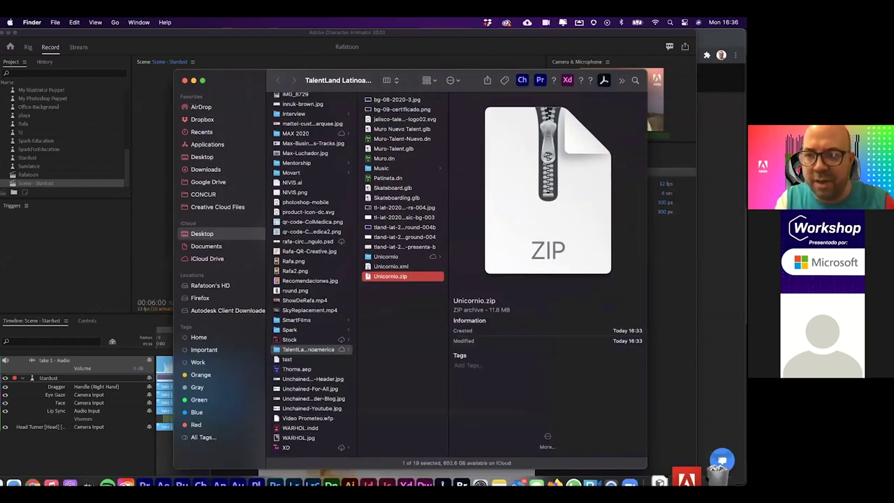
Open the Downloads folder in its own Finder window to reach the downloaded waving GLB file.
mouse_move(687, 482)
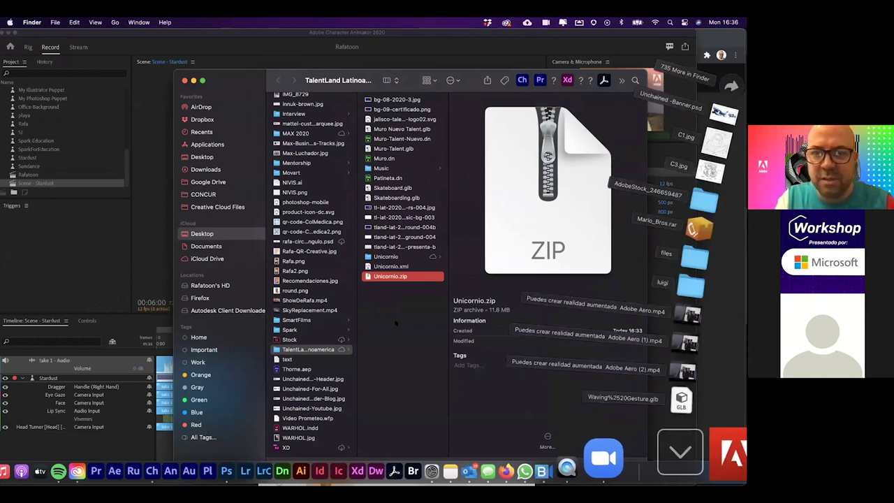
click(395, 323)
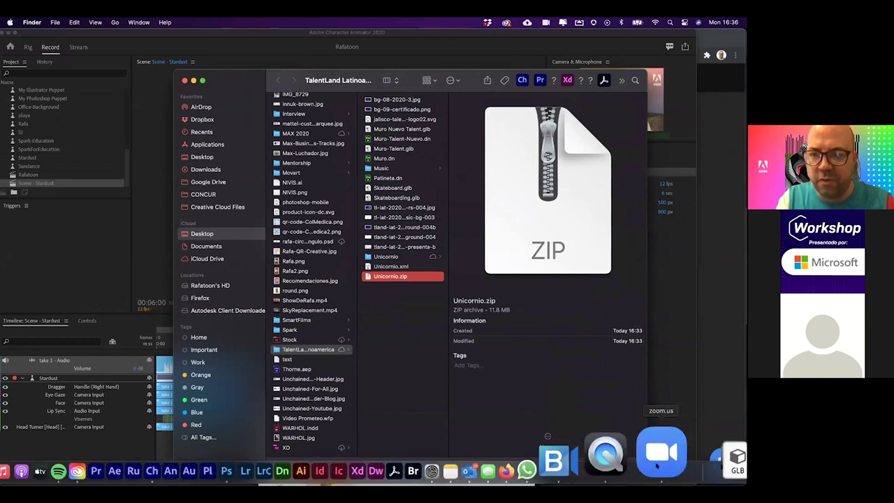
click(698, 453)
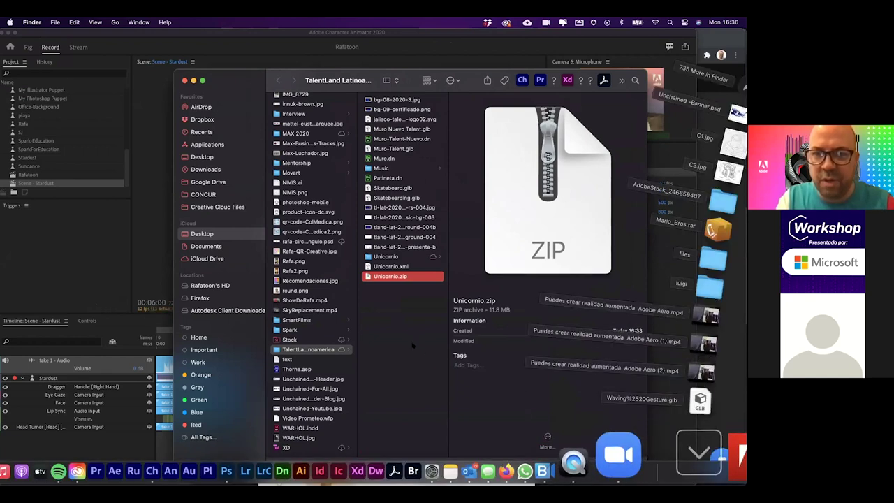
click(412, 345)
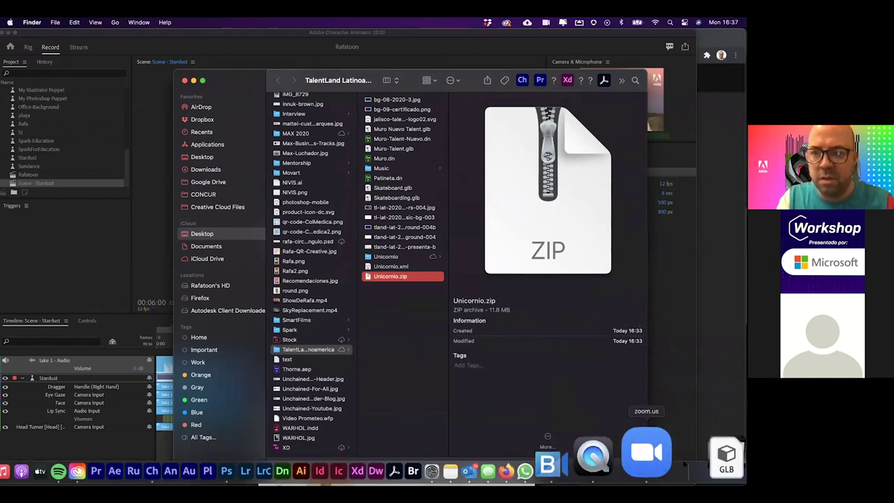
click(683, 454)
click(733, 83)
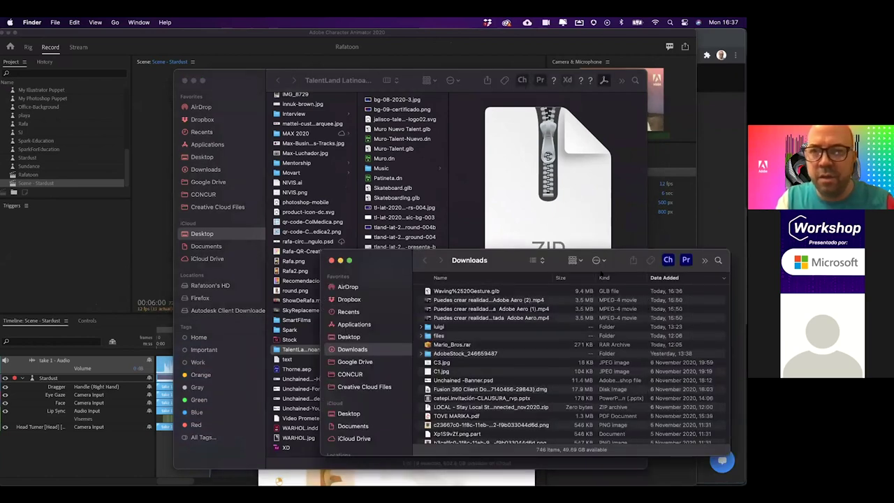
scroll(491, 318, up, 2)
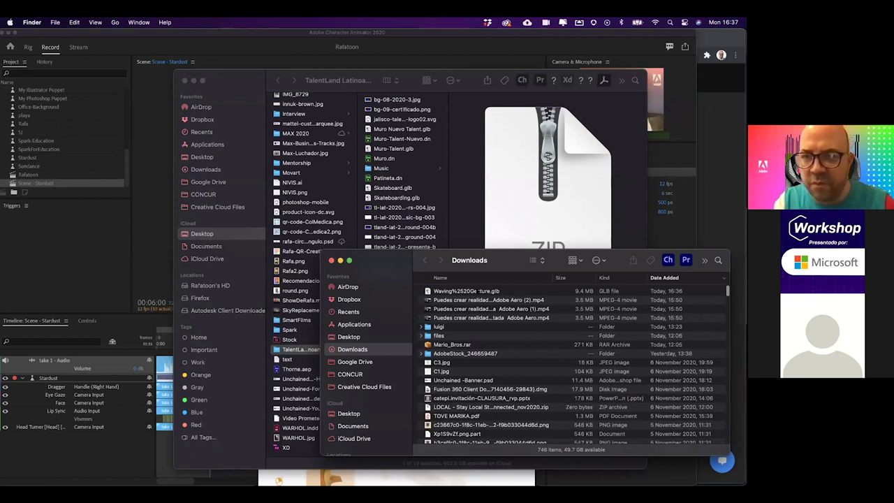
Rename the downloaded Waving%2520Gesture.glb file as WavingGesture.glb.
click(466, 291)
click(466, 291)
click(471, 293)
key(BackSpace)
key(BackSpace)
key(BackSpace)
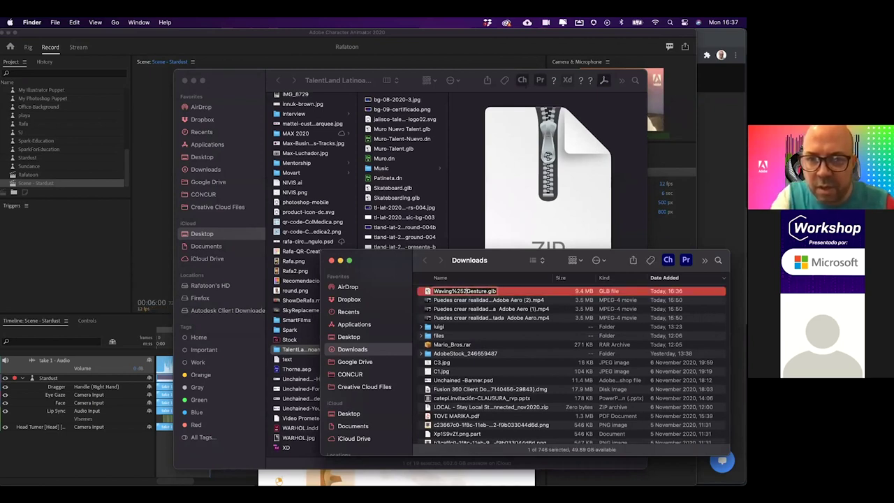
key(BackSpace)
key(BackSpace)
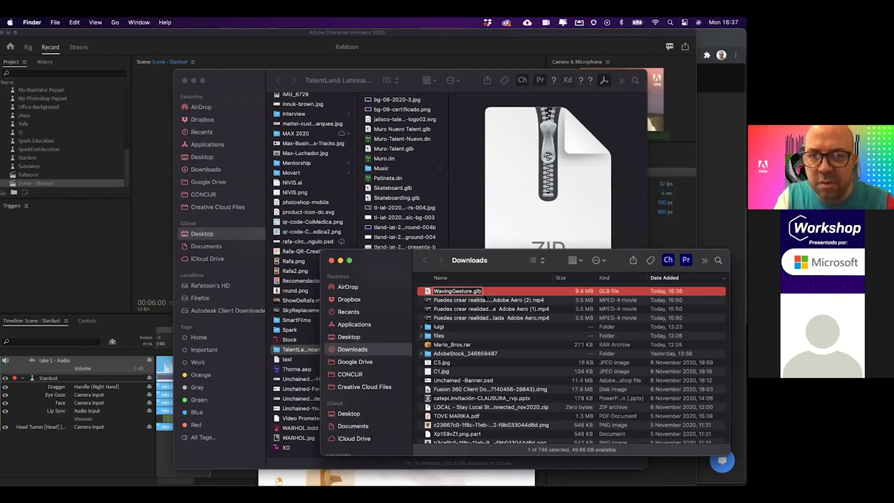
click(479, 299)
Move WavingGesture.glb from Downloads into the TalentLand Latinoamerica folder and close both Finder windows.
drag(385, 259, 376, 355)
drag(449, 387, 405, 309)
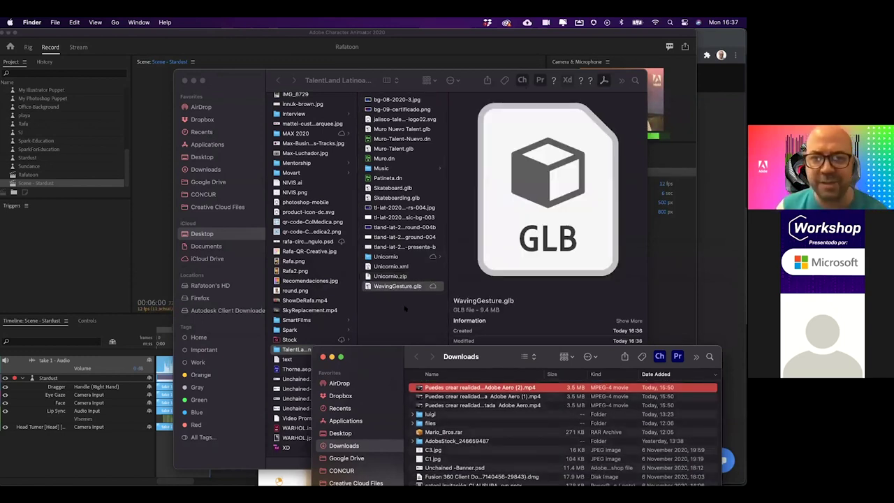
click(185, 80)
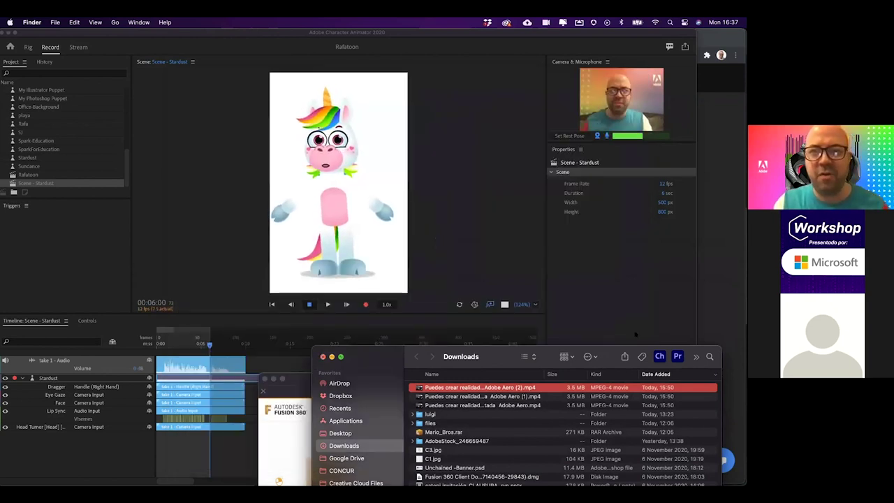
click(322, 356)
Bring Character Animator to the front, hide it, and return to the empty desktop space.
key(ctrl+Right)
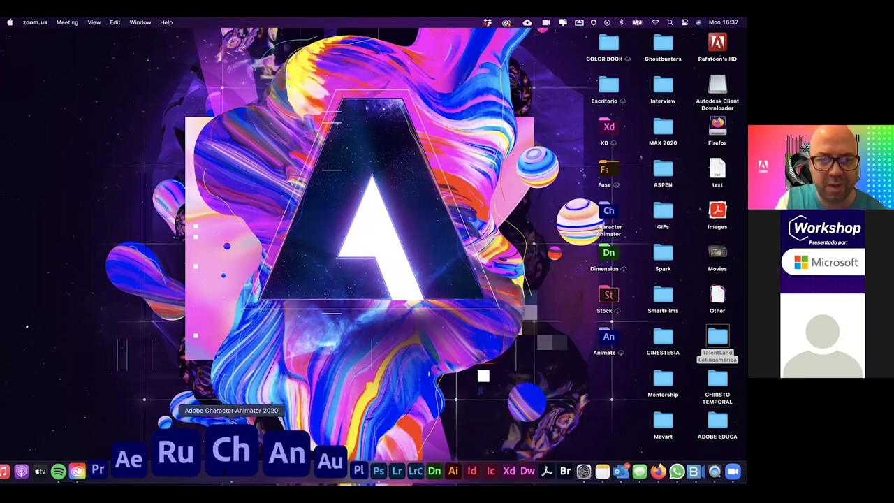
click(231, 453)
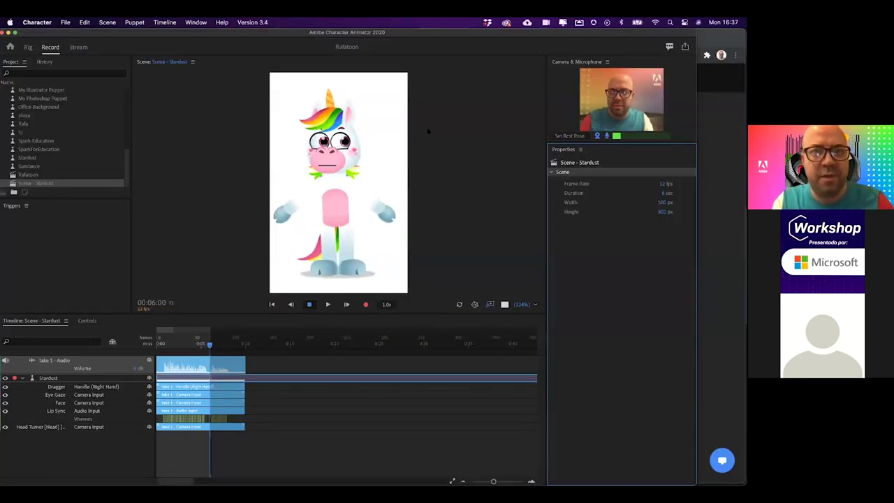
key(super+h)
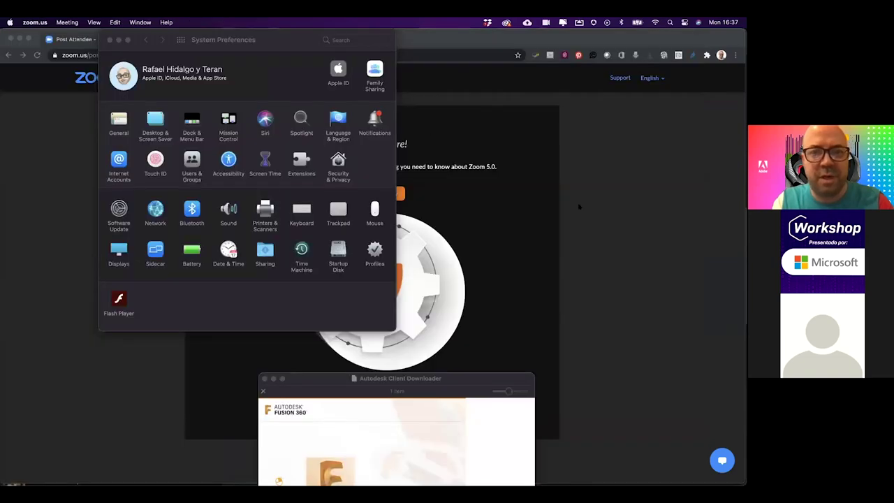
key(ctrl+Right)
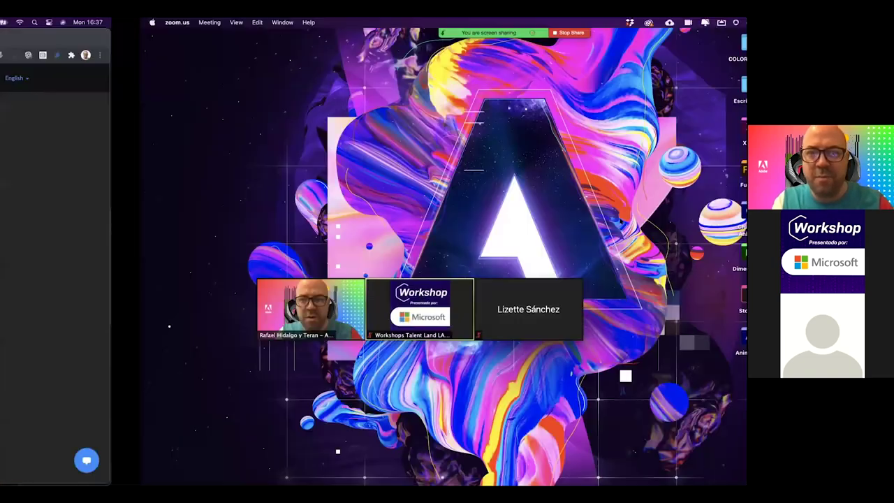
Launch Adobe Aero and dismiss the incoming Outlook mail notification.
key(F4)
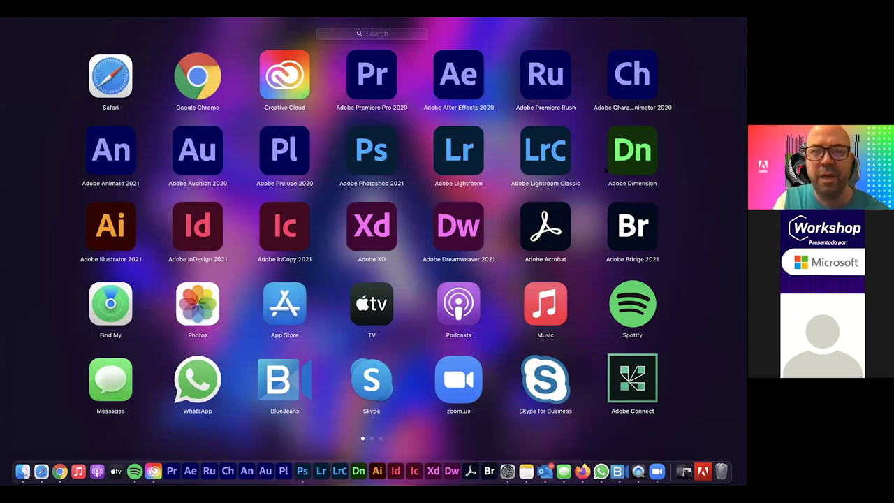
scroll(606, 170, right, 3)
scroll(606, 169, right, 3)
click(287, 81)
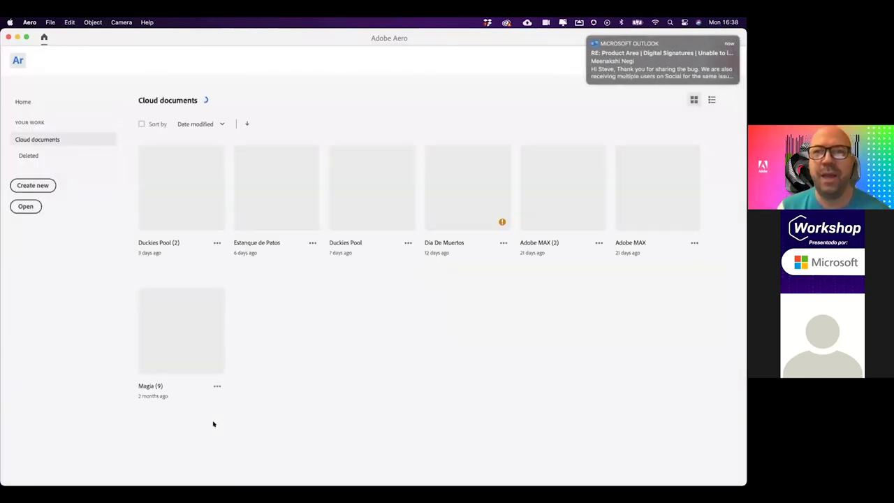
mouse_move(672, 50)
click(588, 37)
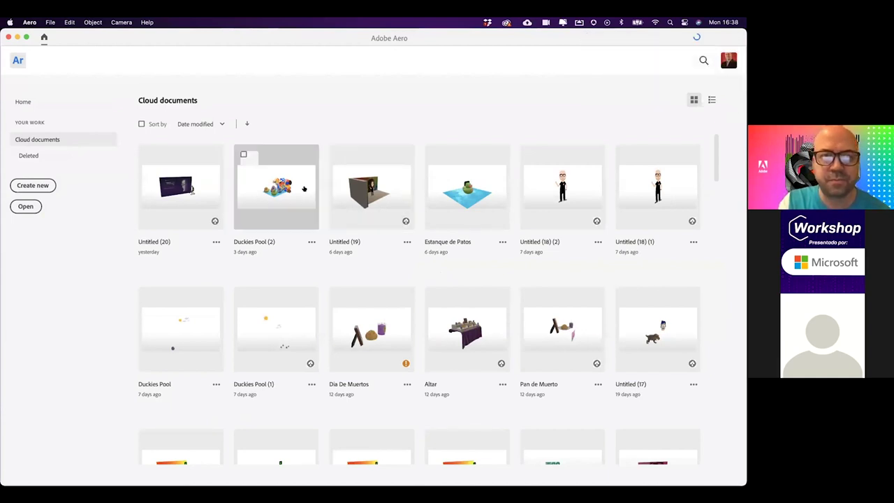
Open the Duckies Pool (2) cloud document and examine its ducks, pool and illustrated backdrop from several angles and distances.
click(304, 189)
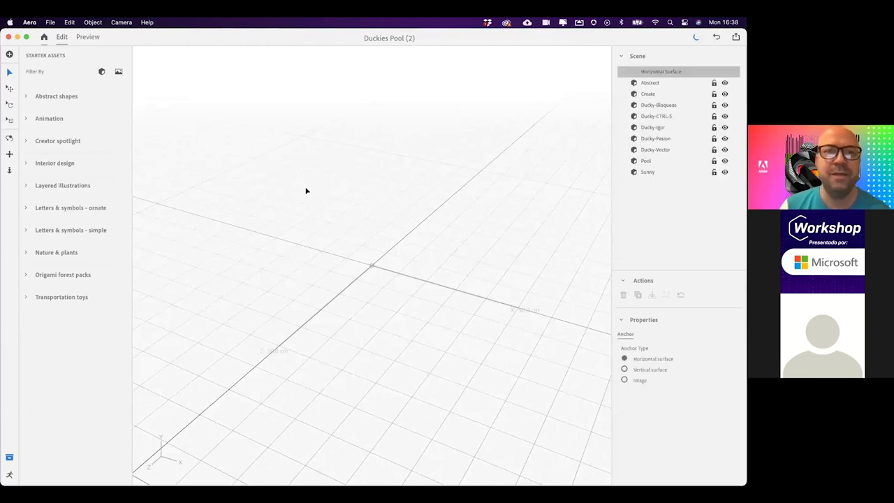
click(9, 138)
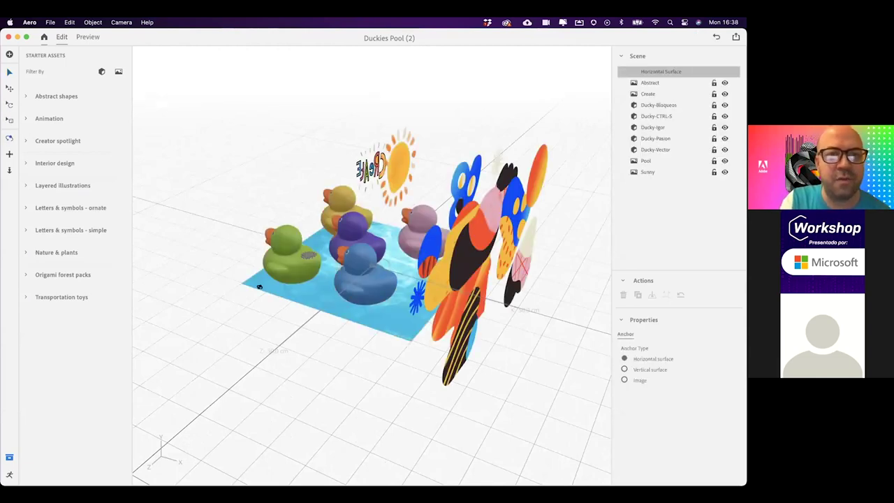
drag(375, 343, 403, 266)
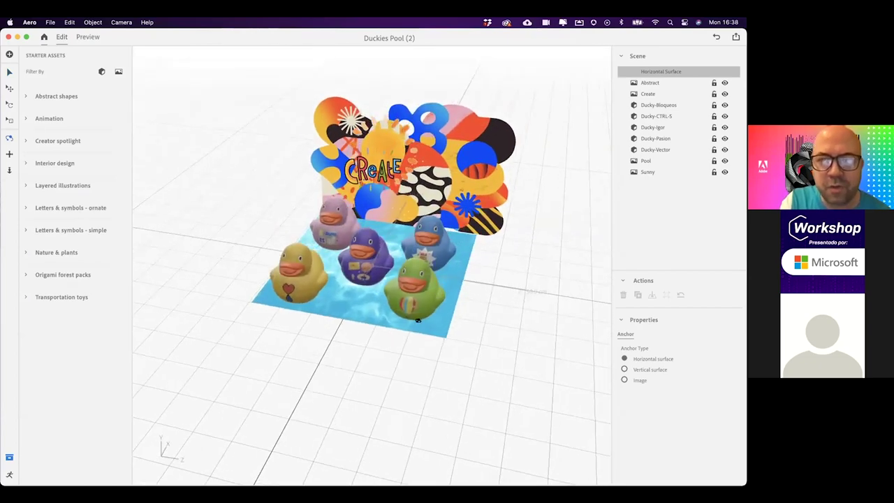
scroll(417, 321, down, 5)
scroll(417, 320, up, 10)
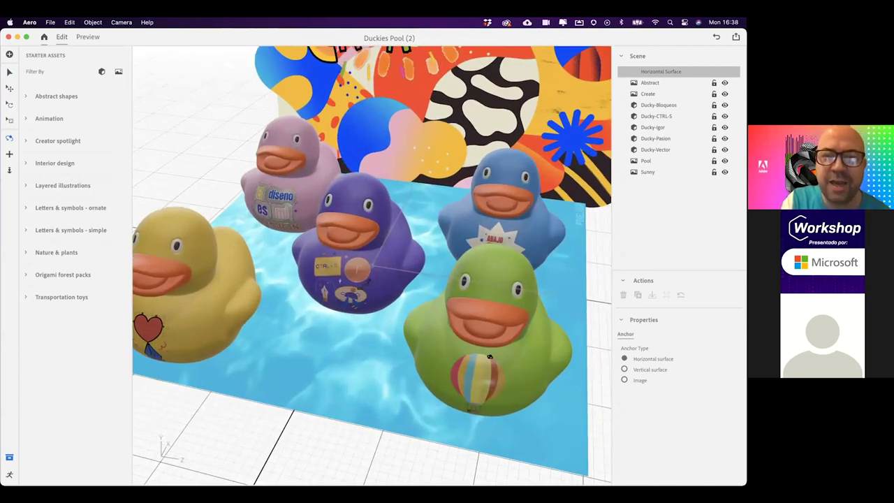
drag(471, 366, 466, 313)
click(9, 153)
drag(323, 209, 271, 206)
click(10, 138)
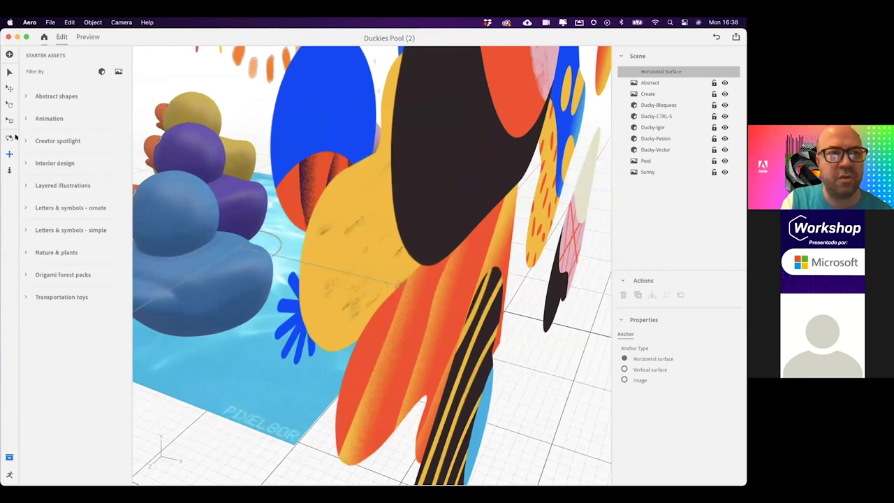
drag(452, 226, 43, 87)
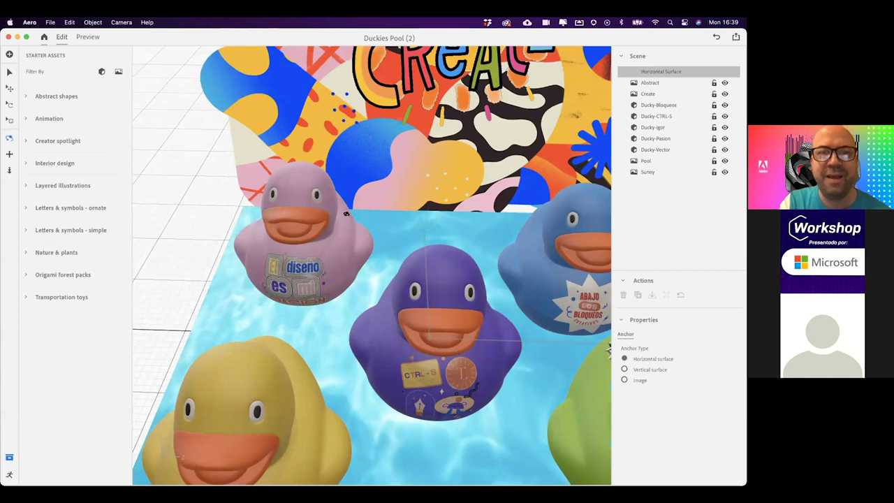
scroll(346, 214, up, 5)
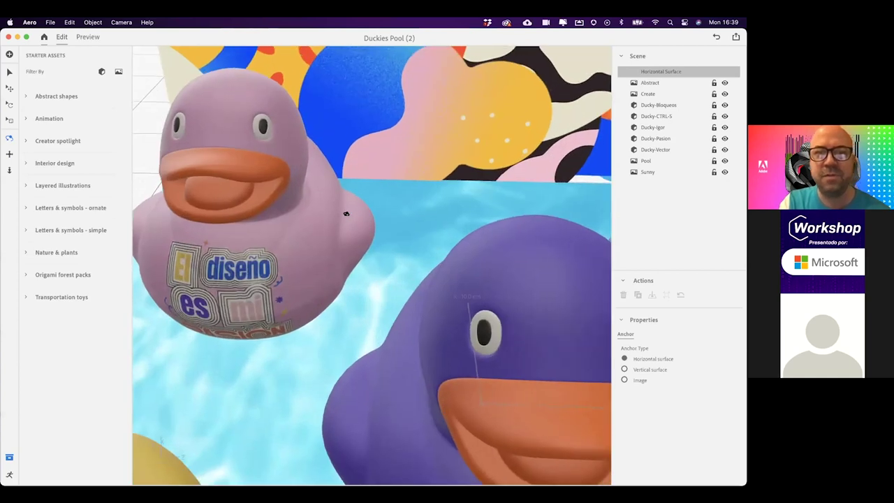
scroll(345, 214, down, 4)
scroll(345, 213, down, 2)
scroll(345, 213, down, 5)
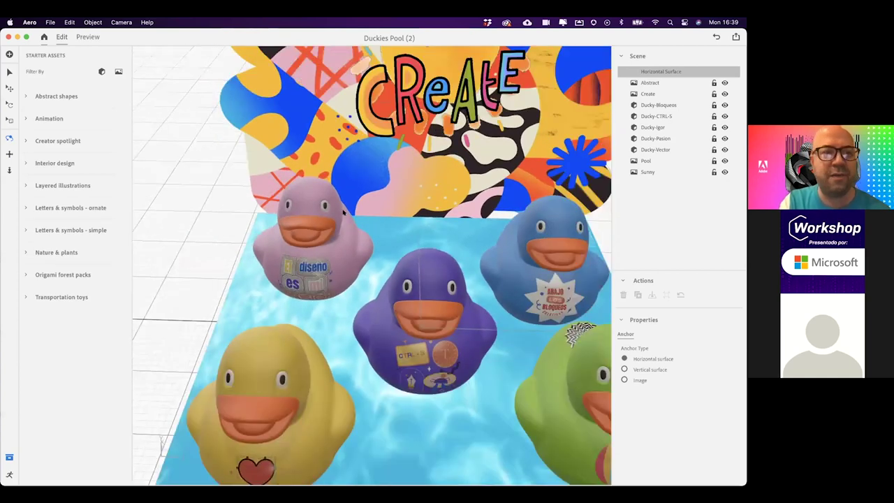
Preview the Duckies Pool (2) scene and return to the cloud documents home screen.
click(88, 37)
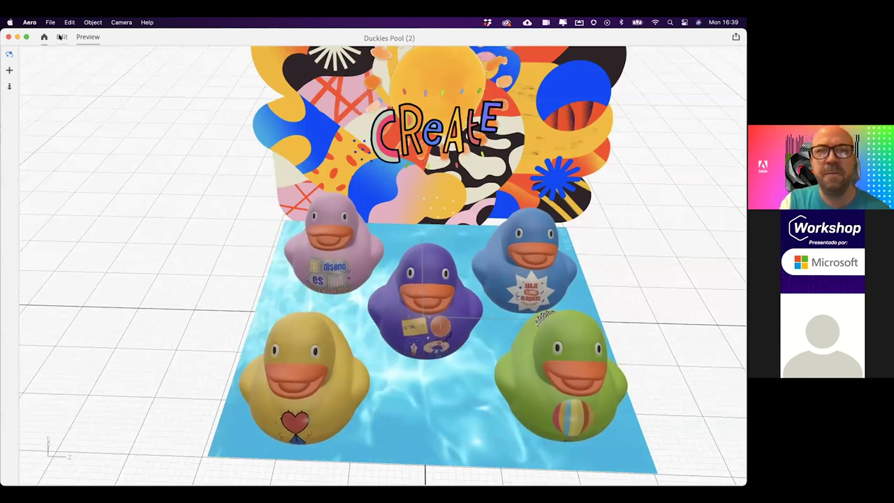
click(61, 37)
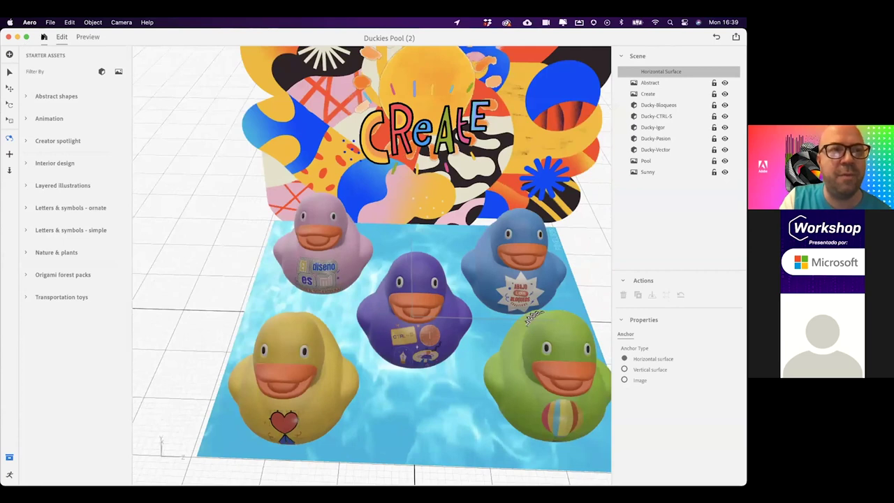
click(44, 36)
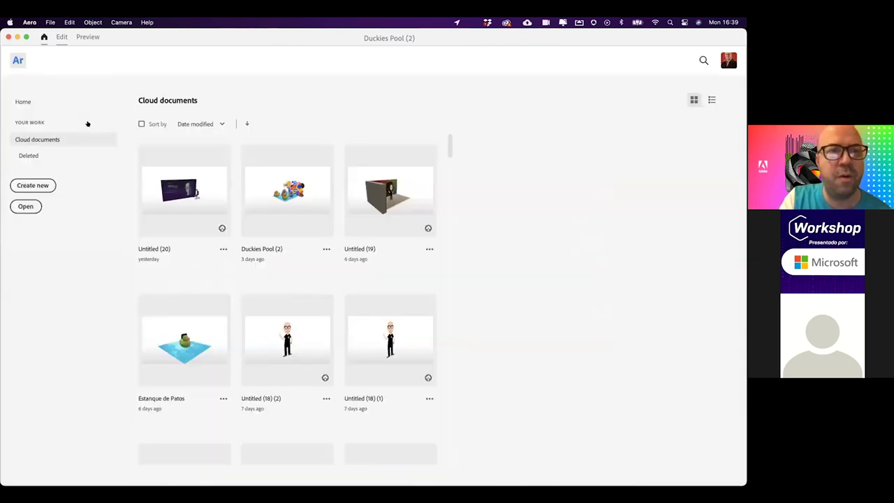
Create a new project named TalentLatam.
click(36, 185)
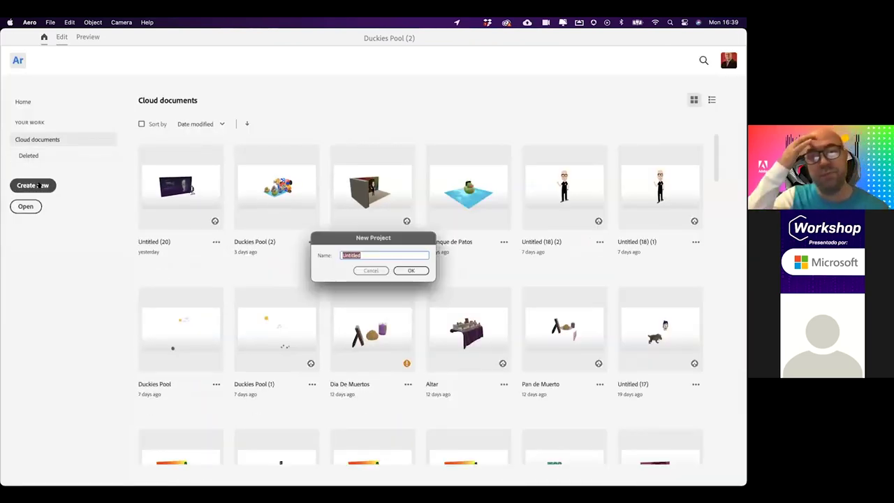
text(Talent)
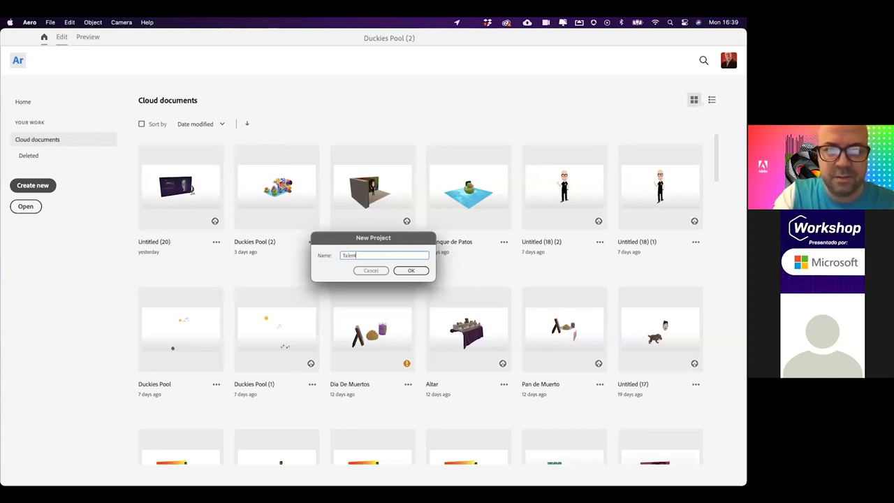
text(i.atam)
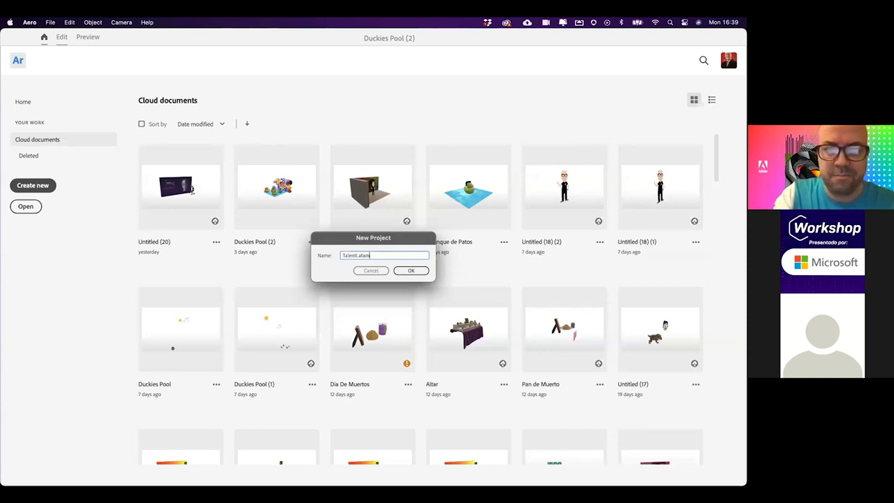
click(419, 270)
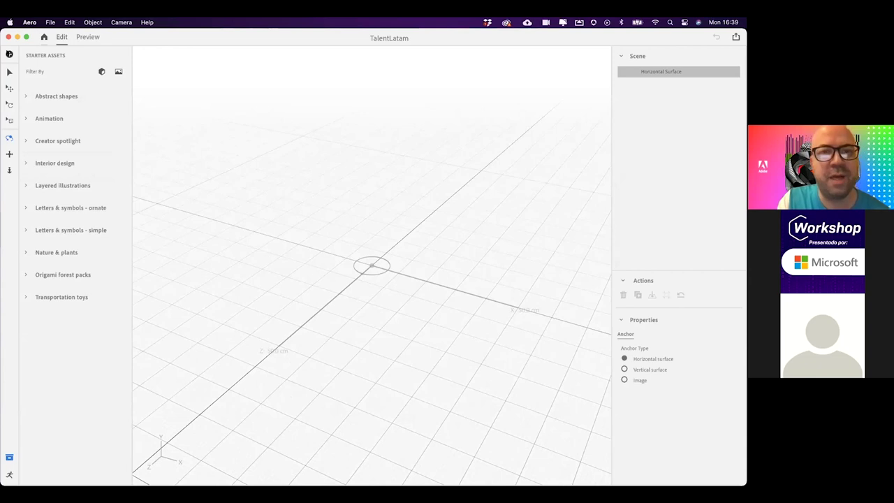
Import Muro Nuevo Talent.glb from the TalentLand Latinoamerica folder into the scene and deselect the placed wall.
click(9, 55)
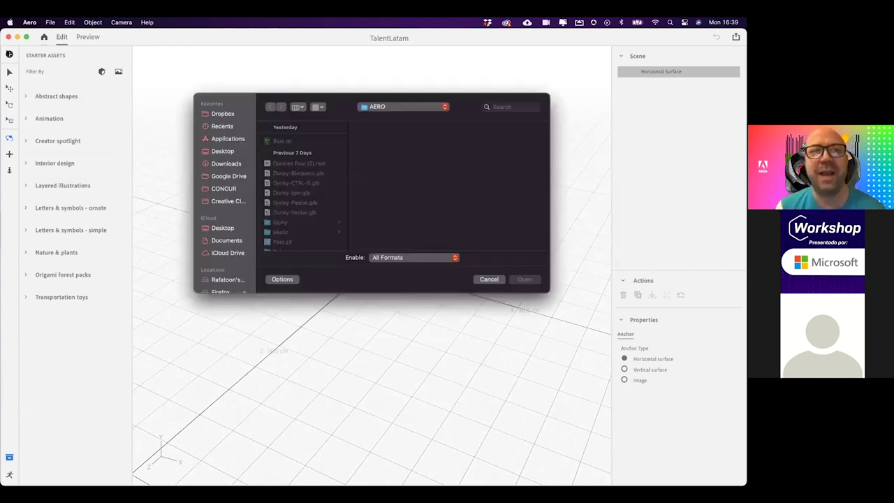
click(403, 106)
click(400, 161)
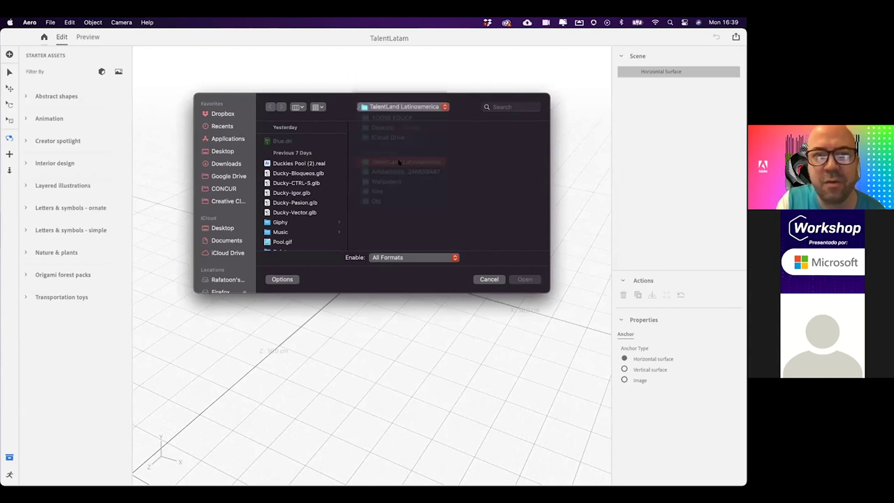
scroll(409, 206, down, 3)
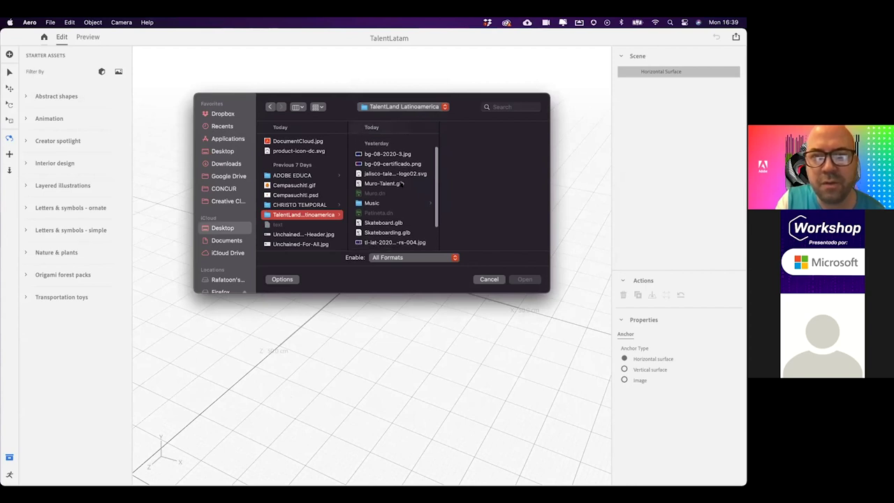
click(397, 183)
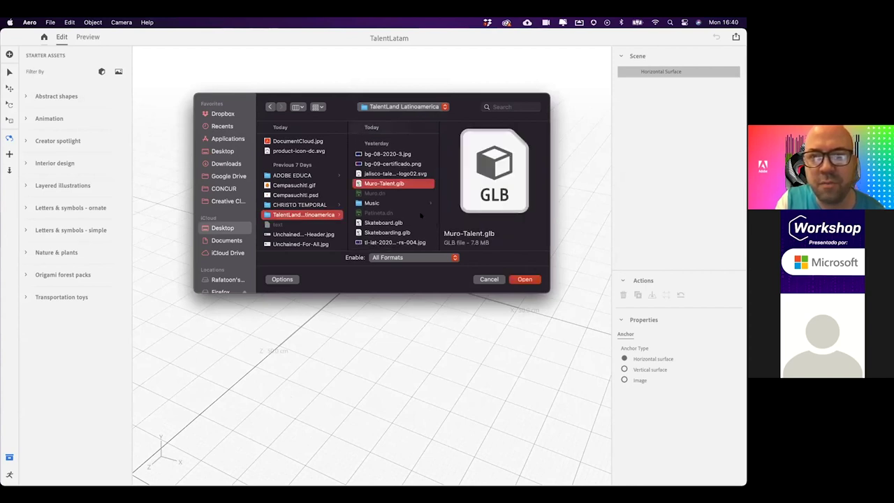
click(406, 141)
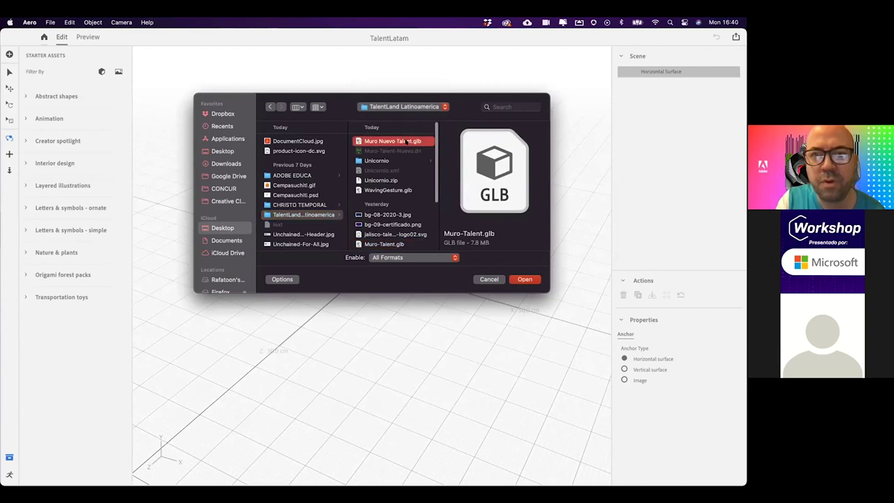
click(525, 279)
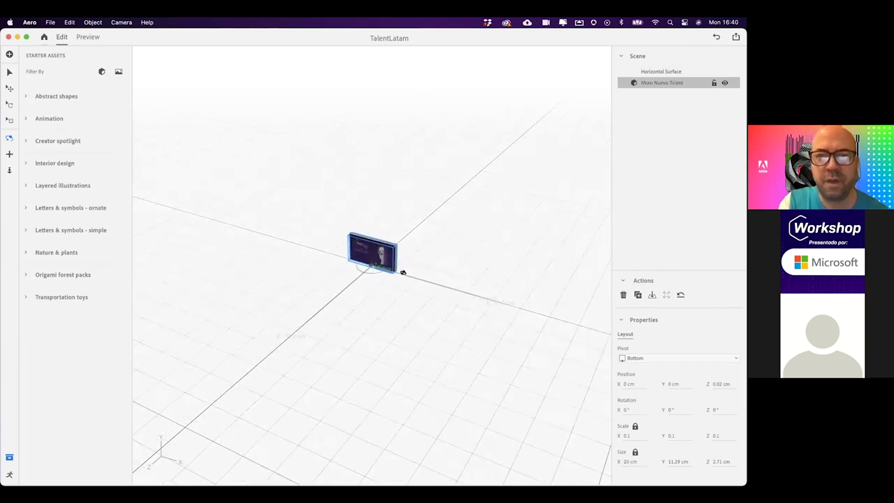
scroll(402, 271, up, 10)
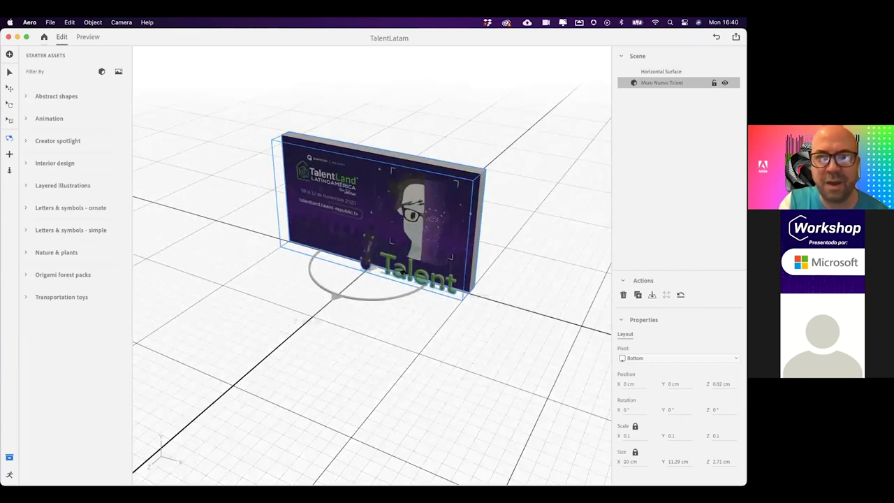
scroll(402, 272, up, 2)
scroll(36, 101, up, 2)
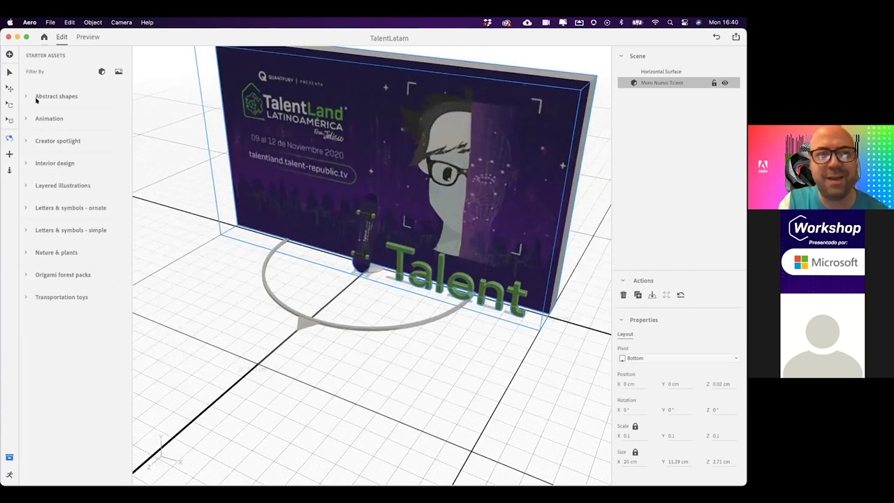
click(374, 334)
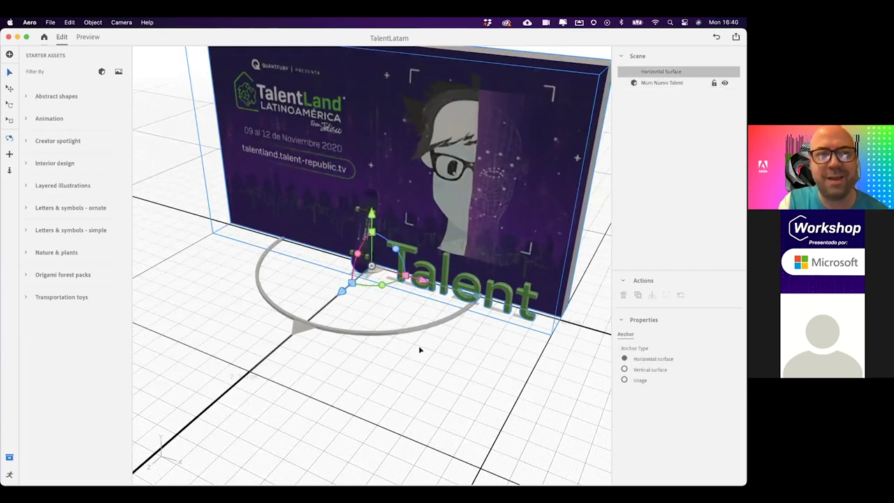
click(420, 349)
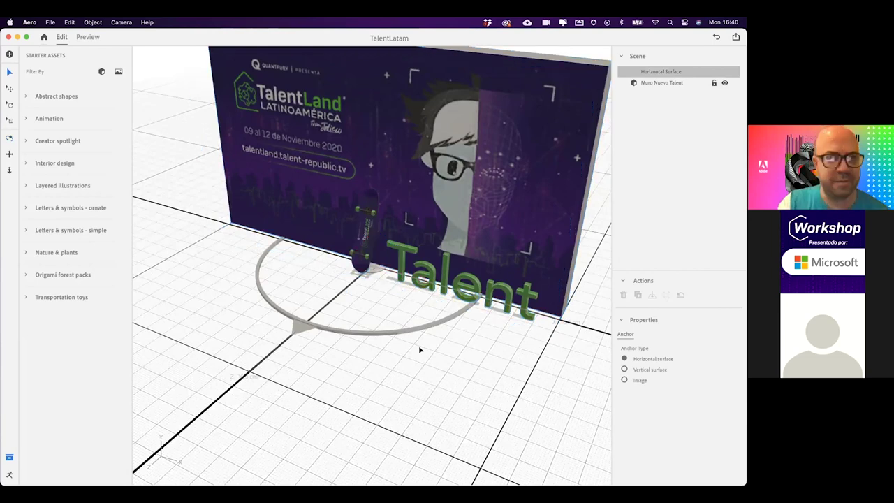
Import the animated image sequence Unicornio.zip from the TalentLand Latinoamerica folder into the scene.
click(10, 53)
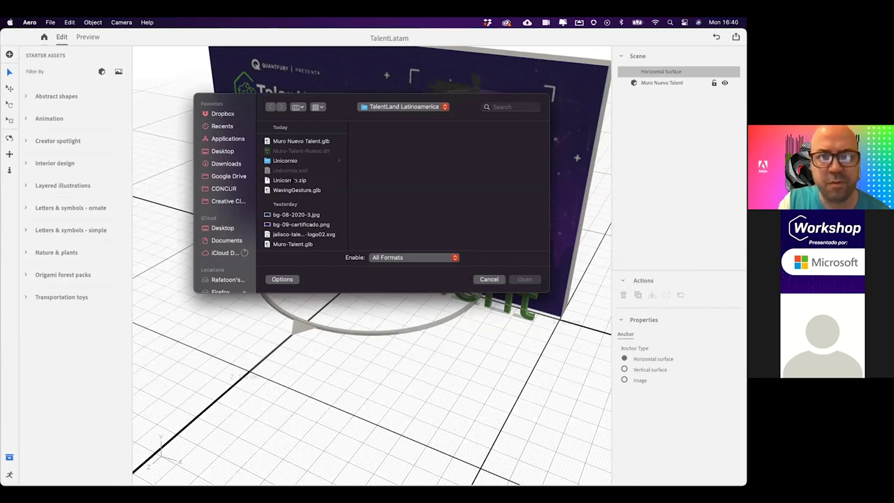
click(291, 180)
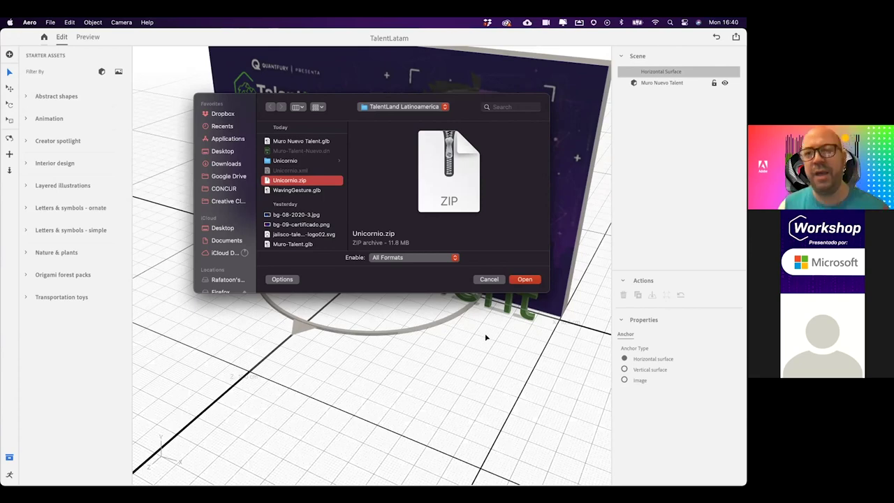
key(Return)
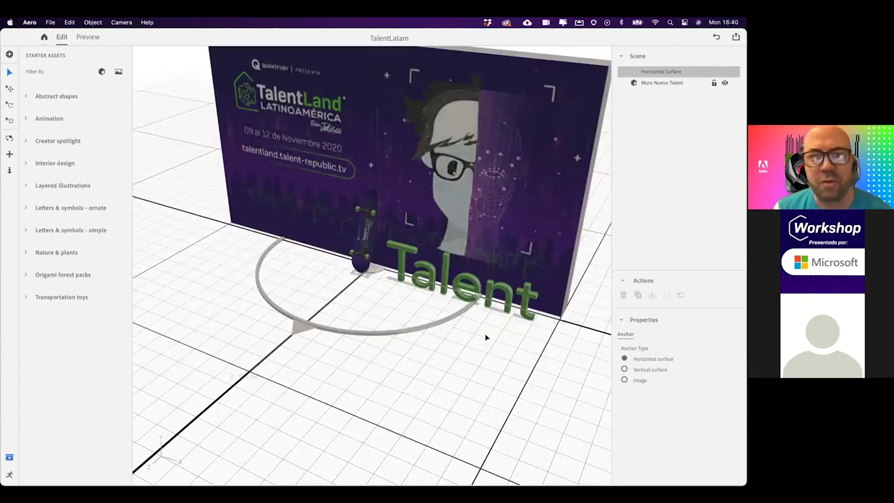